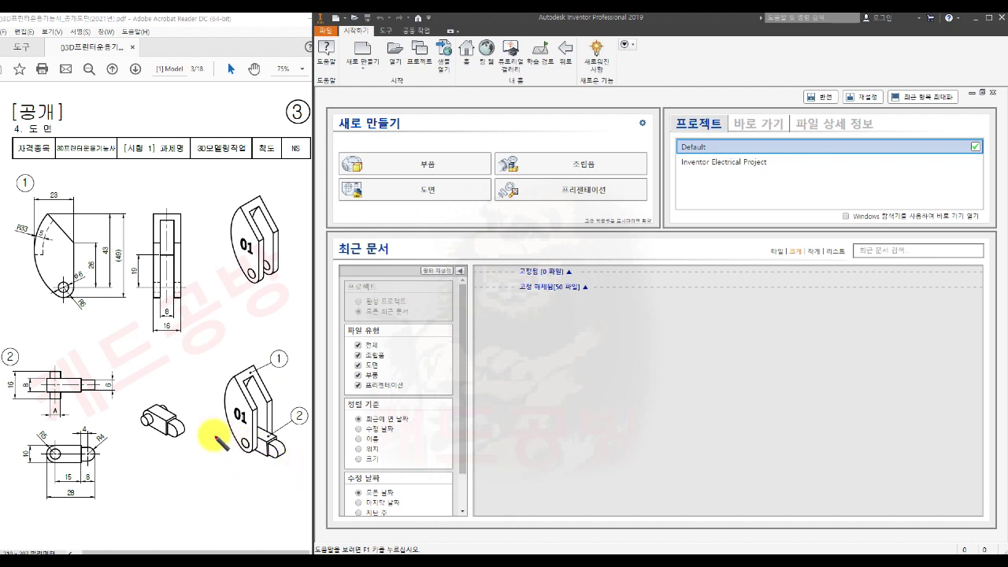
- Mark the X and Y axes in red through the pivot hole on the drawing's assembled view, labelling each axis
{"action": "left_click_drag", "start_coordinate": [211, 435], "coordinate": [277, 454]}
{"action": "mouse_move", "coordinate": [203, 427]}
{"action": "left_mouse_down"}
{"action": "mouse_move", "coordinate": [194, 442]}
{"action": "mouse_move", "coordinate": [204, 441]}
{"action": "left_mouse_up"}
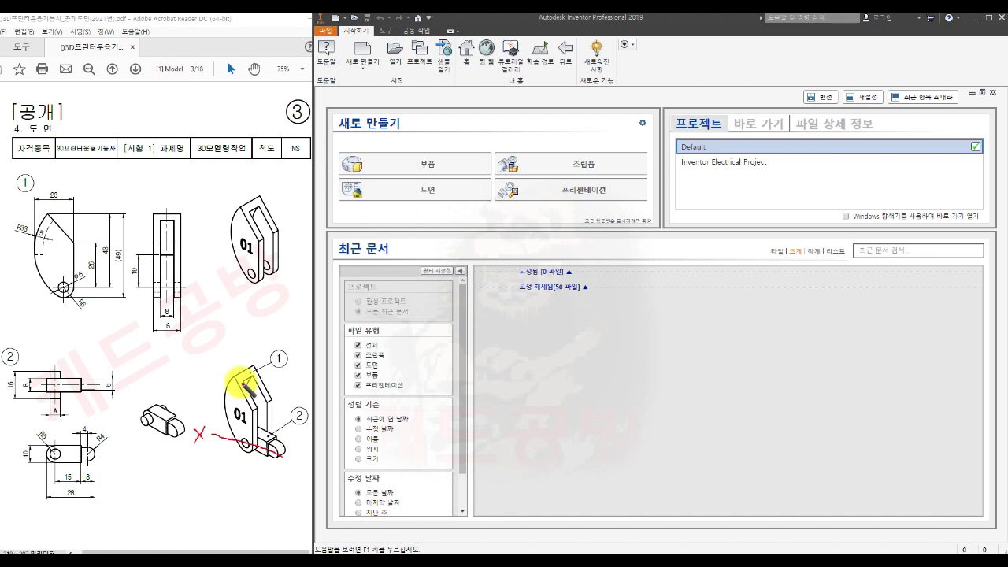
{"action": "left_click_drag", "start_coordinate": [247, 377], "coordinate": [247, 494]}
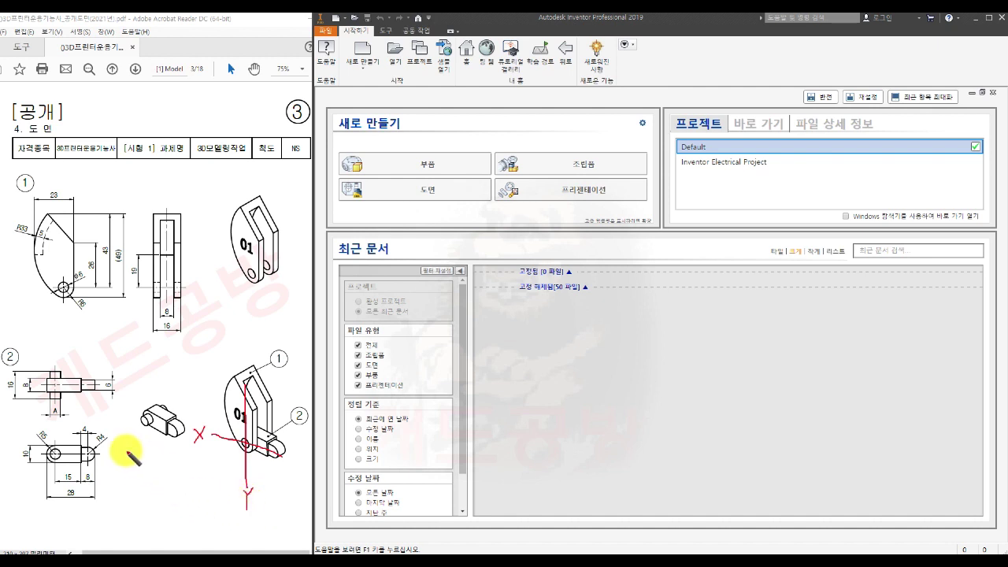
- Circle dimensions A and B on part 2, box part 1's matching hole diameter and slot width, and note A as ø5.2 and B as 7.2
{"action": "left_click", "coordinate": [55, 420]}
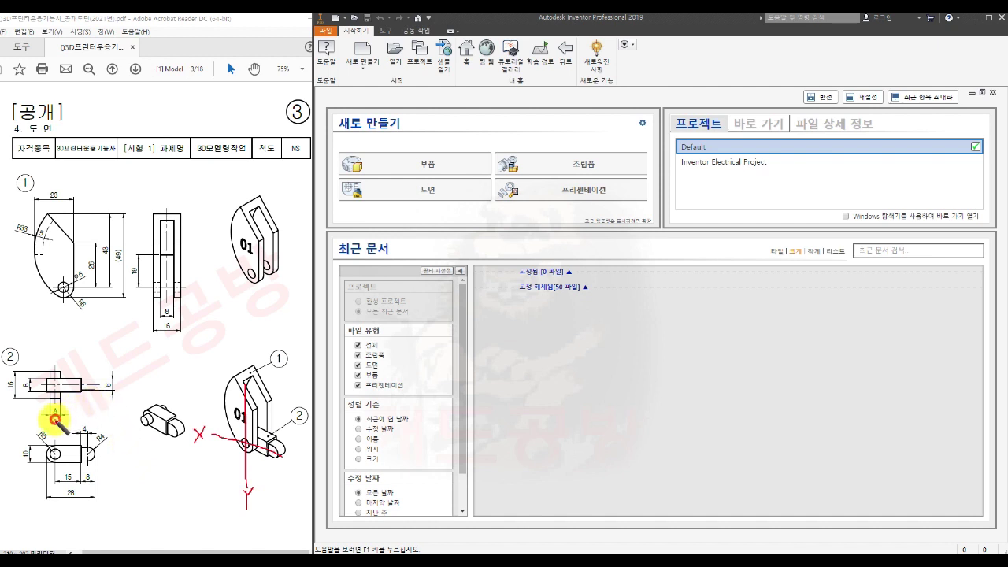
{"action": "left_click", "coordinate": [28, 384]}
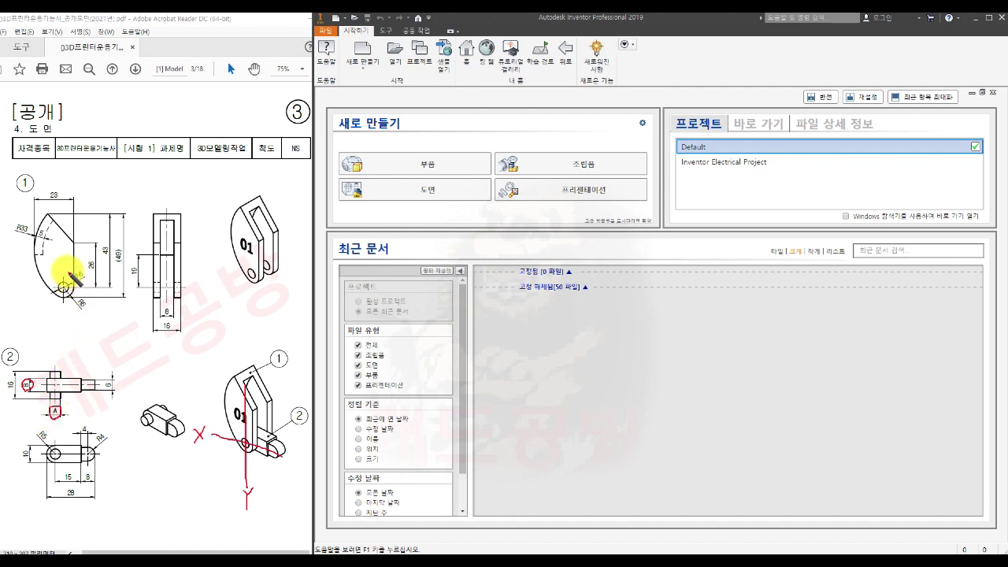
{"action": "mouse_move", "coordinate": [84, 280]}
{"action": "left_mouse_down"}
{"action": "mouse_move", "coordinate": [83, 266]}
{"action": "mouse_move", "coordinate": [76, 282]}
{"action": "left_mouse_up"}
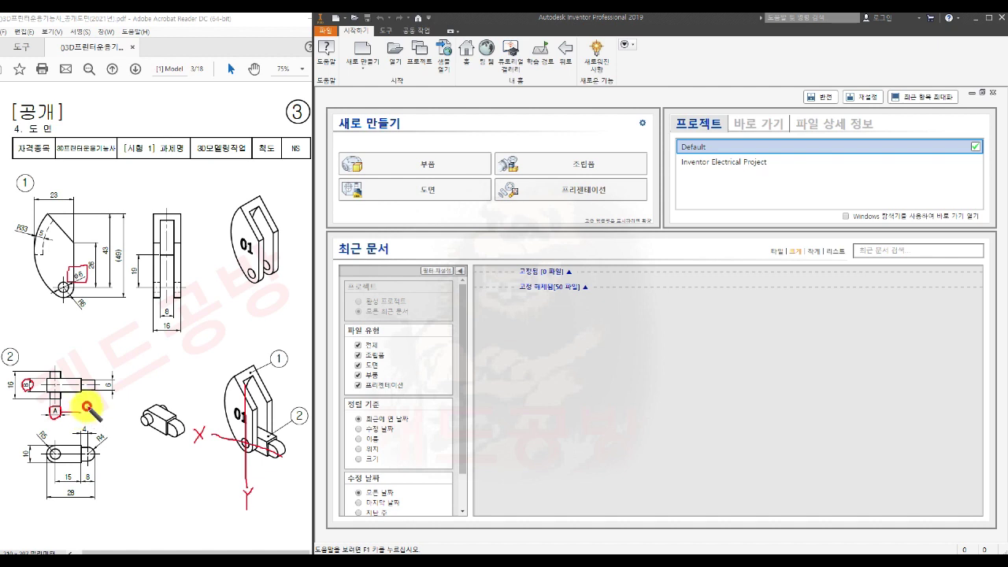
{"action": "left_click_drag", "start_coordinate": [85, 408], "coordinate": [110, 411]}
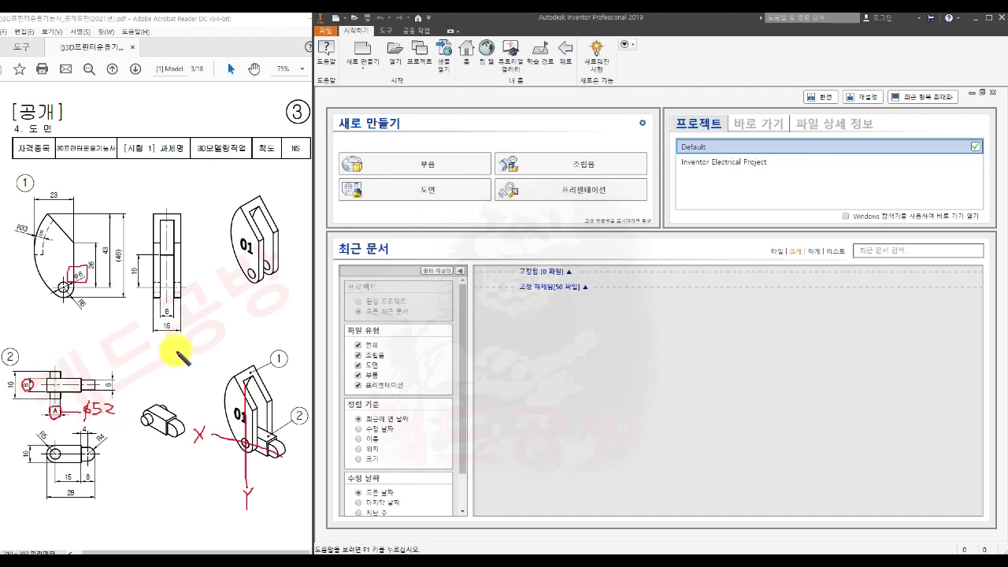
{"action": "mouse_move", "coordinate": [160, 320]}
{"action": "left_mouse_down"}
{"action": "mouse_move", "coordinate": [162, 304]}
{"action": "mouse_move", "coordinate": [174, 304]}
{"action": "mouse_move", "coordinate": [157, 311]}
{"action": "mouse_move", "coordinate": [168, 320]}
{"action": "left_mouse_up"}
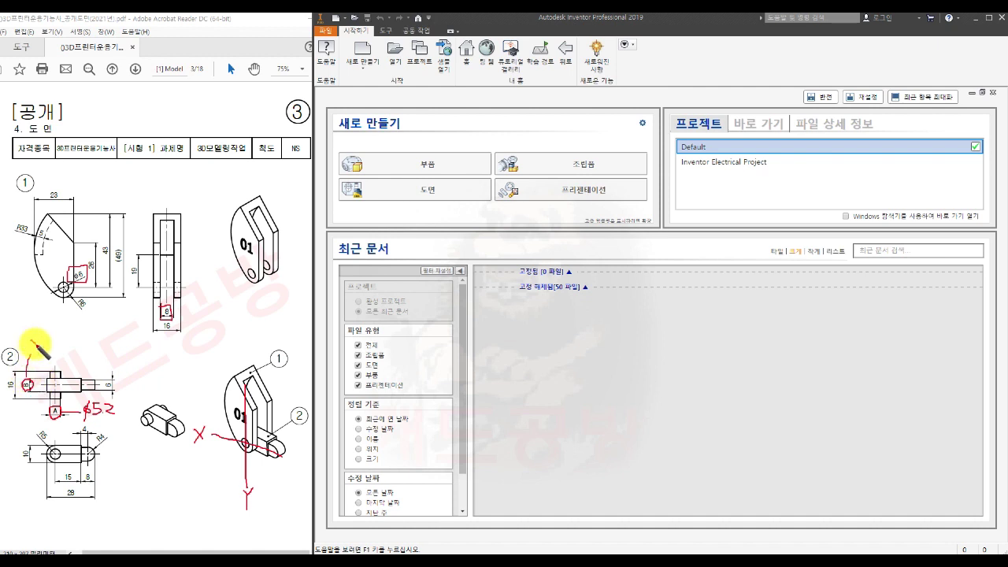
{"action": "mouse_move", "coordinate": [33, 338]}
{"action": "left_mouse_down"}
{"action": "mouse_move", "coordinate": [40, 356]}
{"action": "mouse_move", "coordinate": [56, 355]}
{"action": "left_mouse_up"}
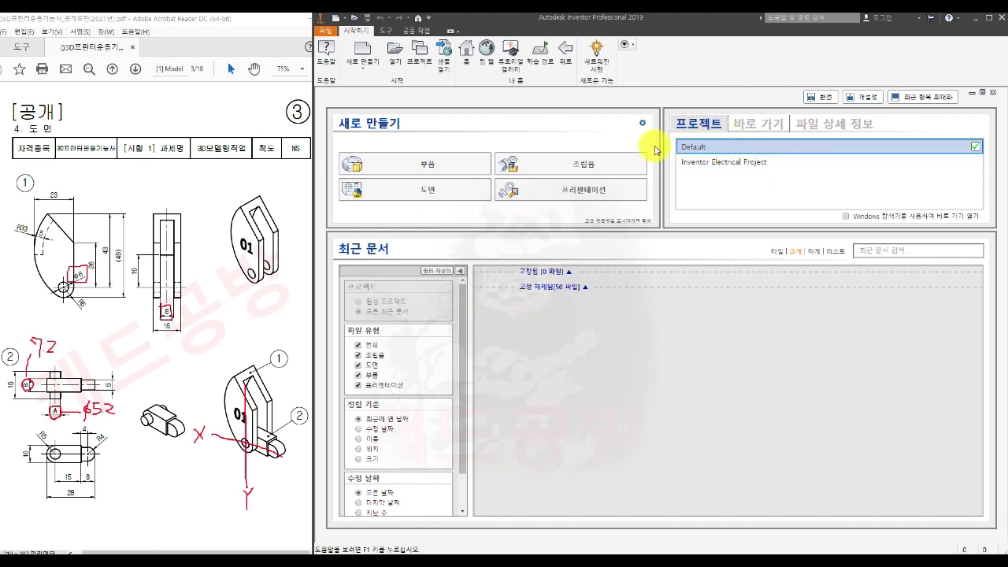
- Check the default template's measurement units and drawing standard, leaving the settings as they are
{"action": "left_click", "coordinate": [642, 122]}
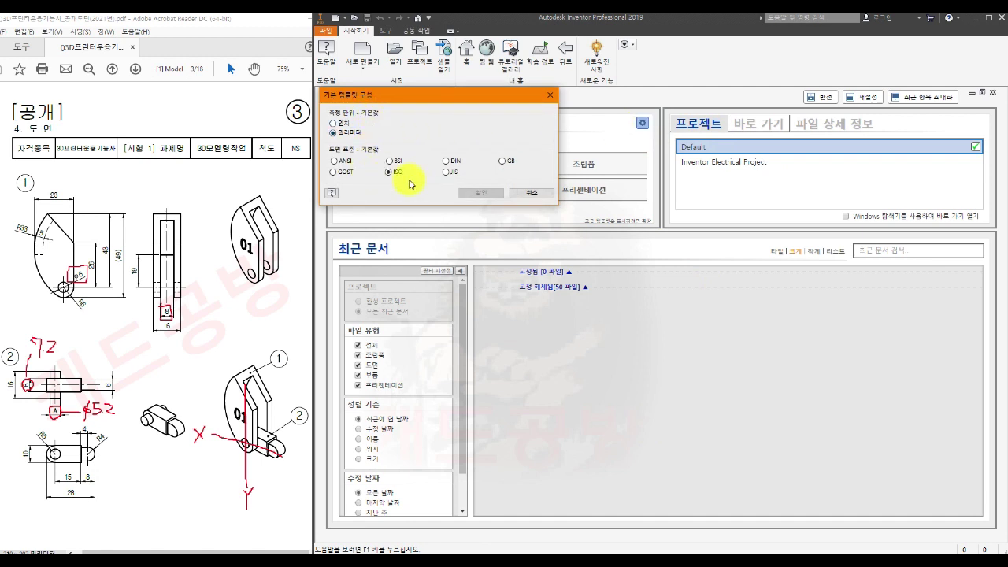
{"action": "left_click", "coordinate": [549, 94]}
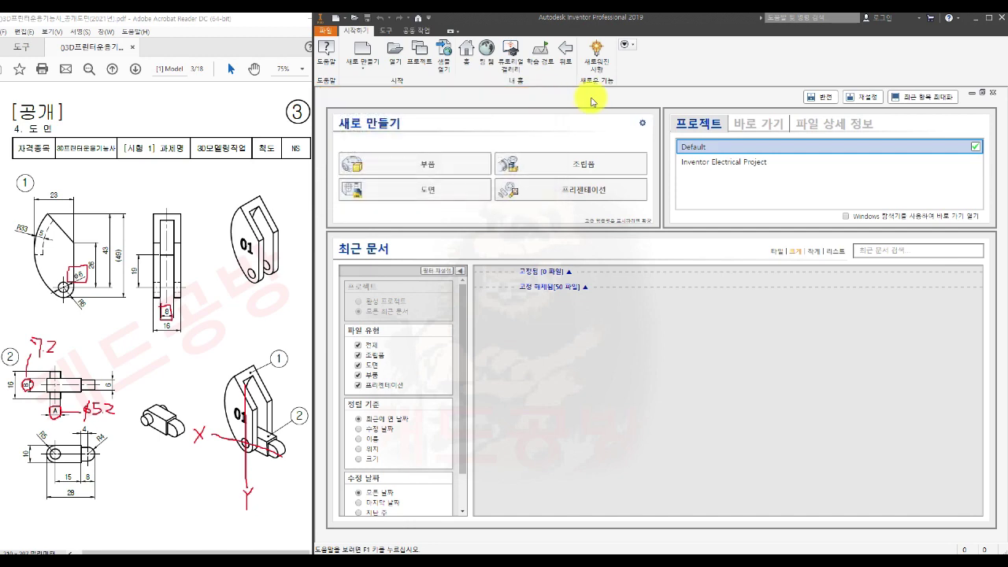
- Close the home page and create a new part from the Works template SM templates.ipt
{"action": "left_click", "coordinate": [992, 92]}
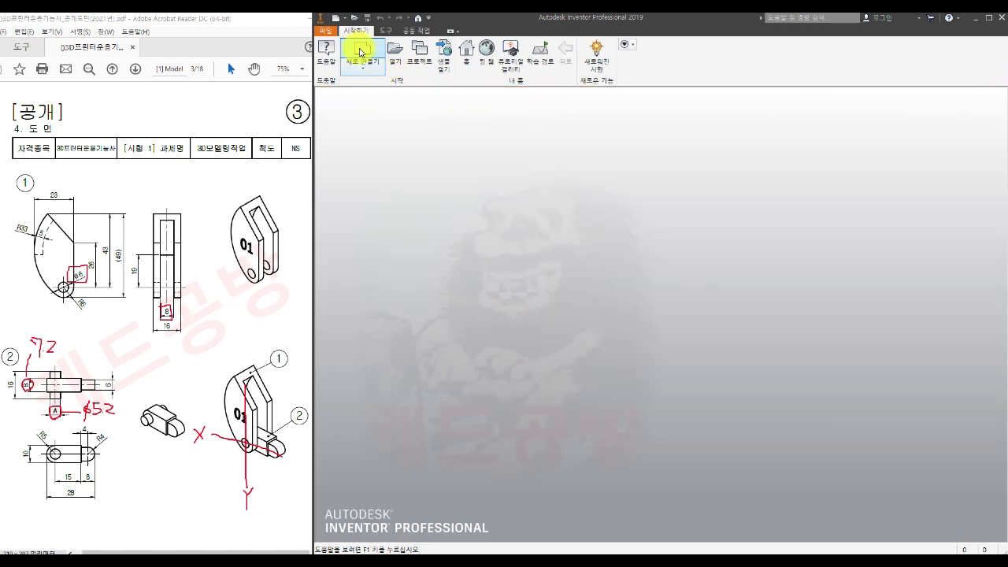
{"action": "left_click", "coordinate": [360, 52]}
{"action": "left_click", "coordinate": [625, 225]}
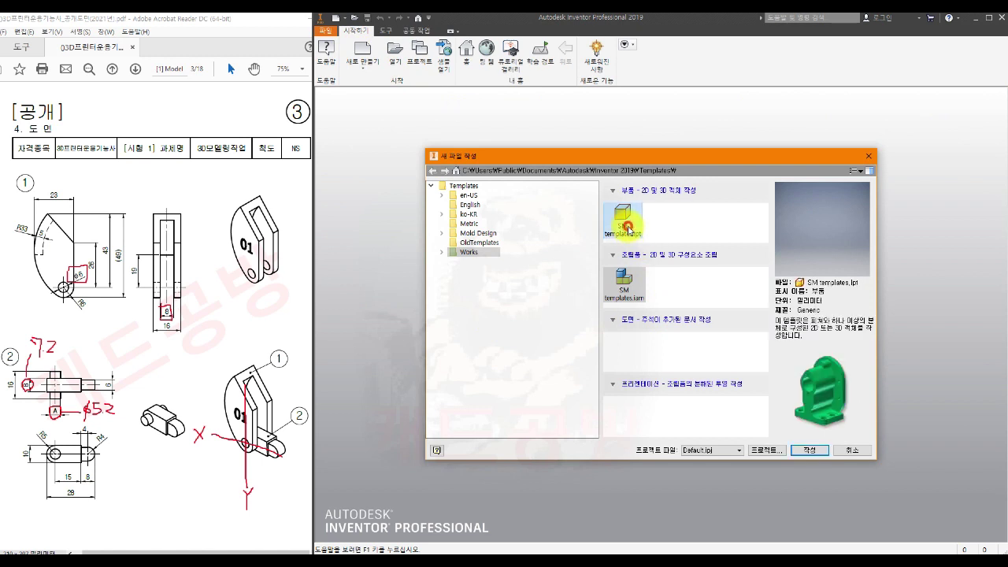
{"action": "left_click", "coordinate": [814, 449]}
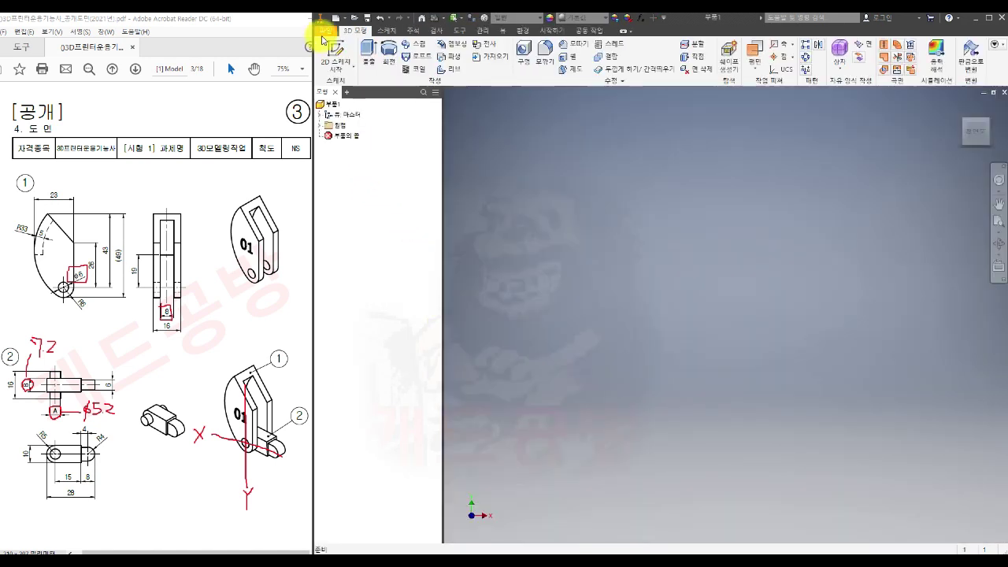
- Save the new part under the name 부품1.ipt in the folder 03
{"action": "left_click", "coordinate": [328, 33]}
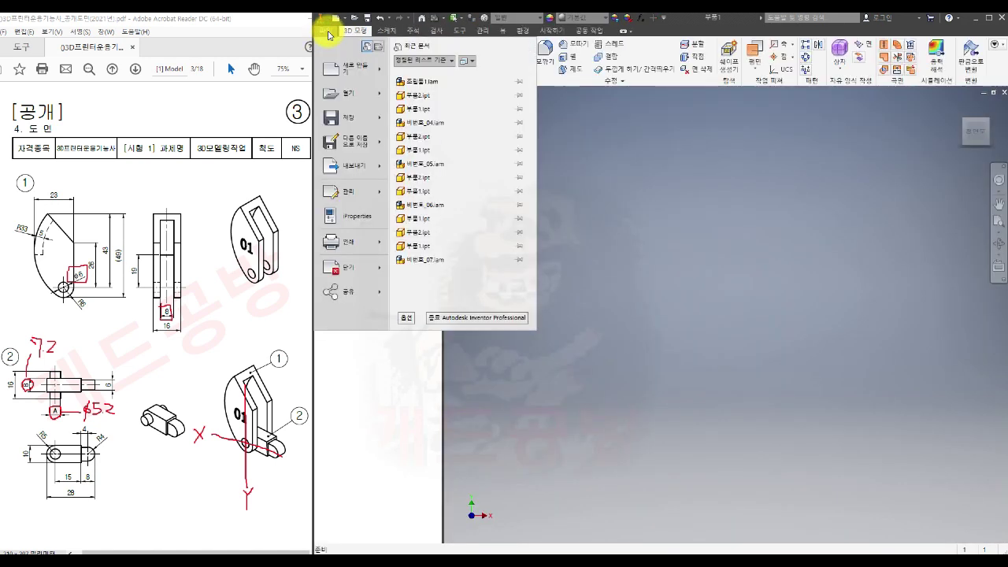
{"action": "mouse_move", "coordinate": [334, 142]}
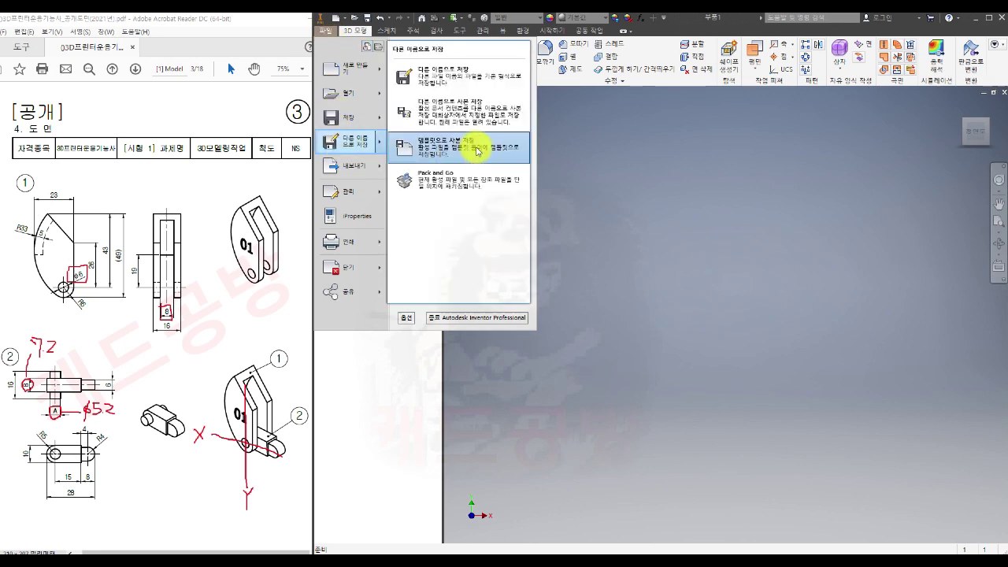
{"action": "left_click", "coordinate": [466, 83]}
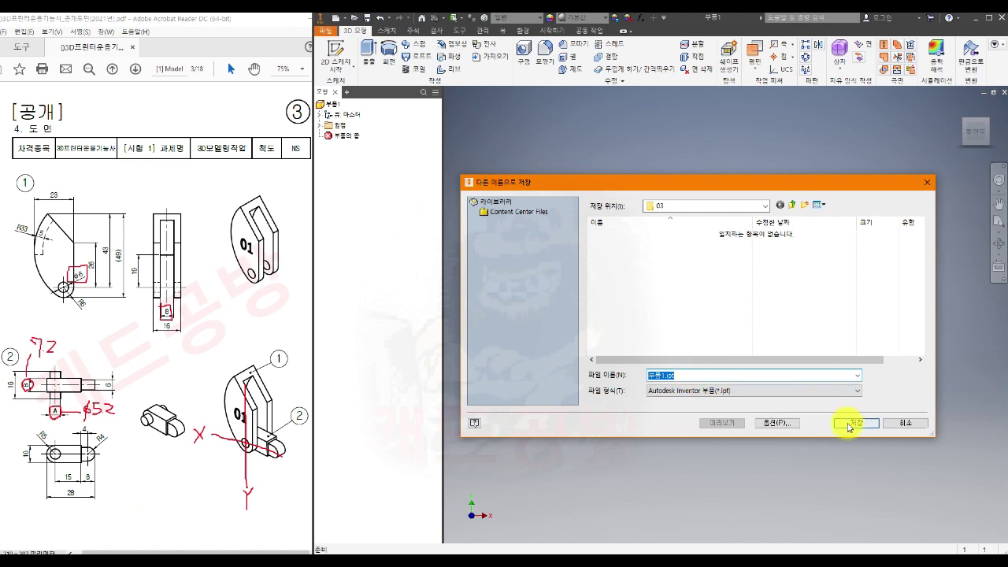
{"action": "left_click", "coordinate": [849, 425]}
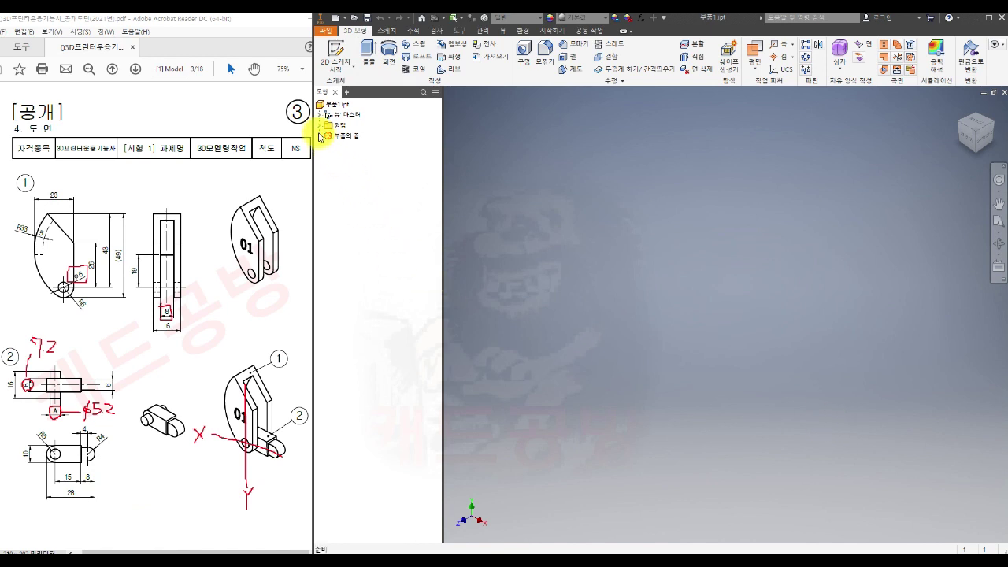
- Start a new 2D sketch on the part's XY origin plane
{"action": "left_click", "coordinate": [321, 126]}
{"action": "left_click", "coordinate": [353, 159]}
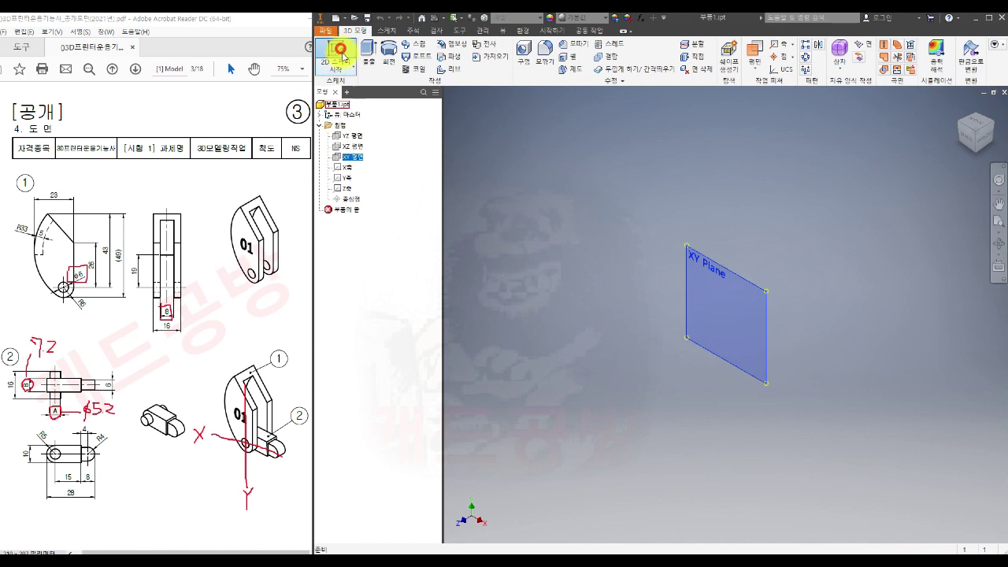
{"action": "left_click", "coordinate": [335, 50]}
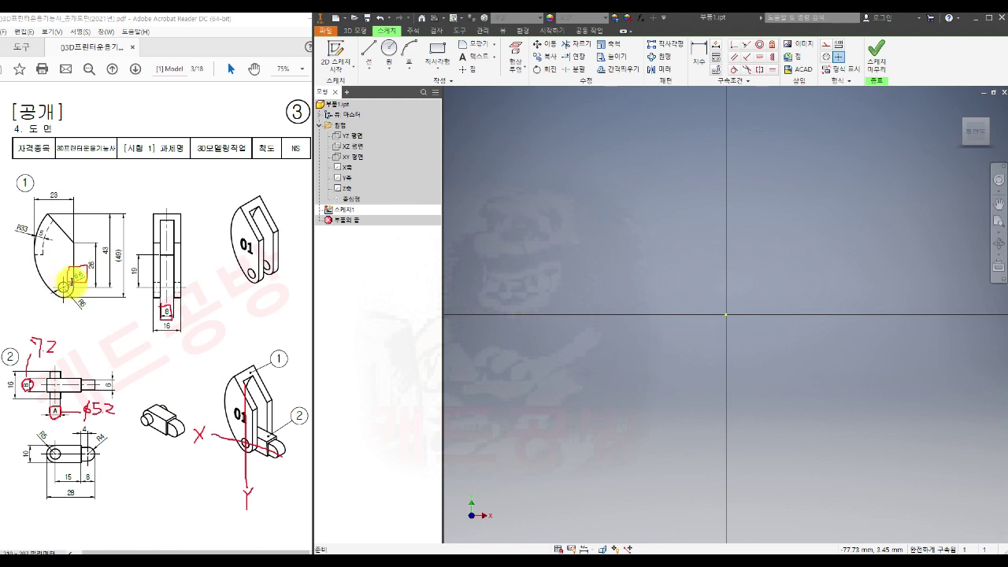
- Sketch a 6 mm diameter circle centred on the origin for the pivot hole
{"action": "left_click", "coordinate": [382, 51]}
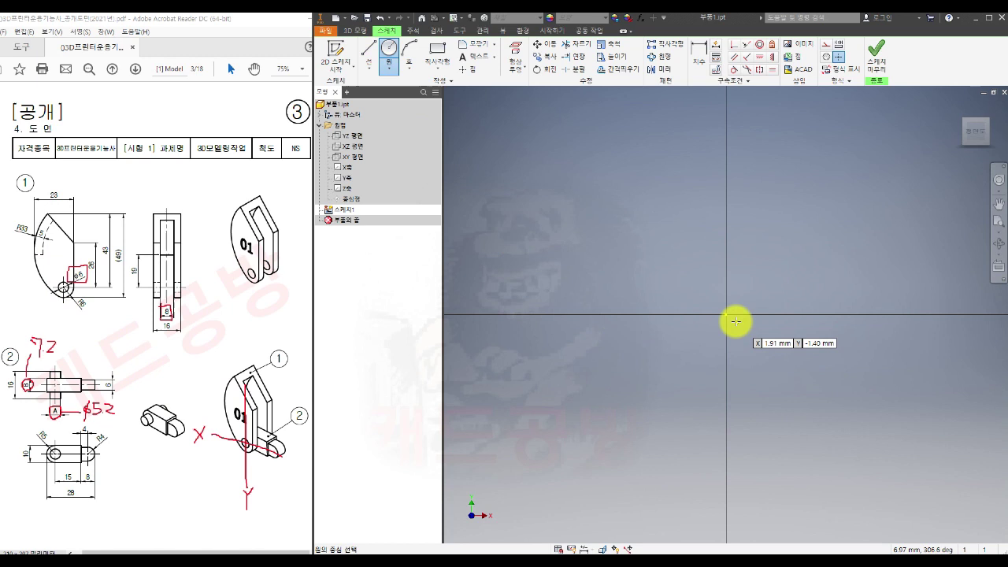
{"action": "left_click", "coordinate": [726, 315]}
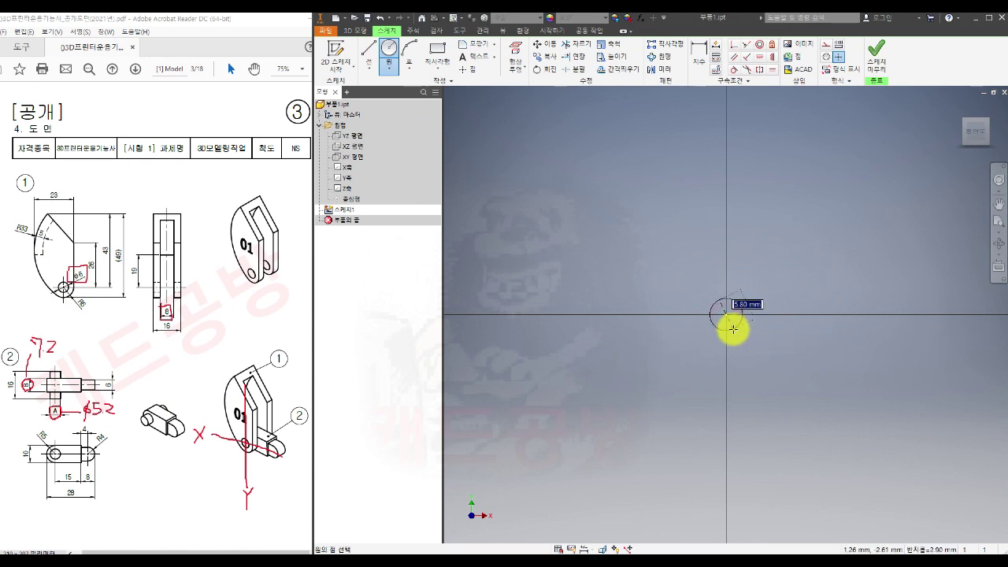
{"action": "left_click", "coordinate": [732, 329]}
{"action": "scroll", "coordinate": [741, 337], "scroll_direction": "up", "scroll_amount": 2}
{"action": "middle_click_drag", "start_coordinate": [744, 337], "coordinate": [767, 412]}
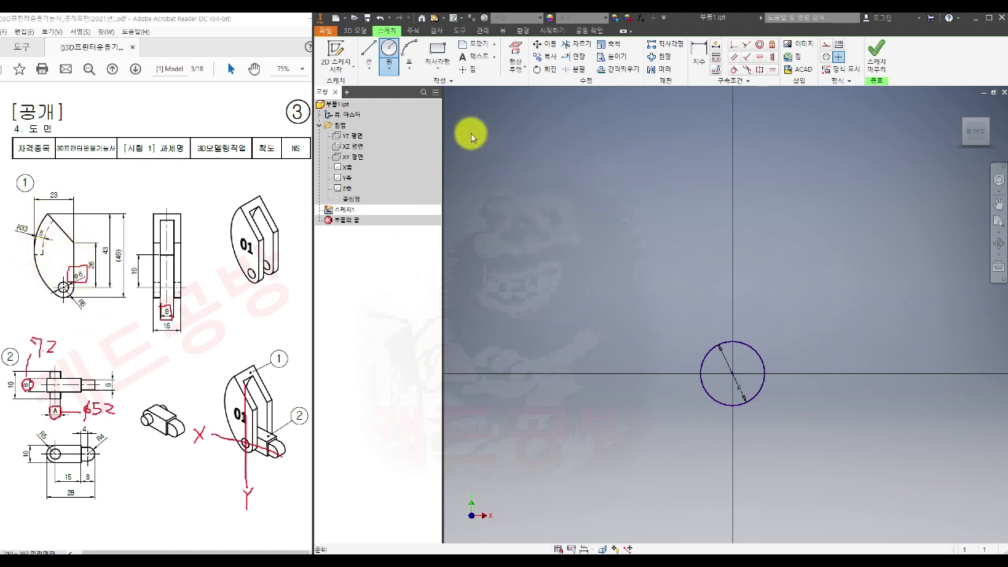
- Sketch part 1's outline around the circle with a slanted upper line, a vertical right line, a rounded lower arc and a large left arc
{"action": "left_click", "coordinate": [368, 49]}
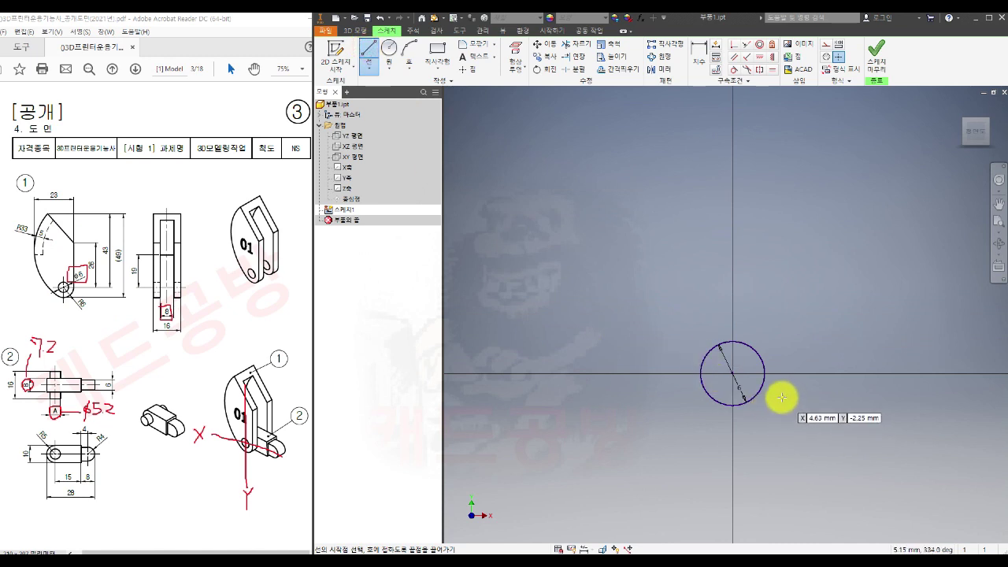
{"action": "left_click", "coordinate": [689, 162]}
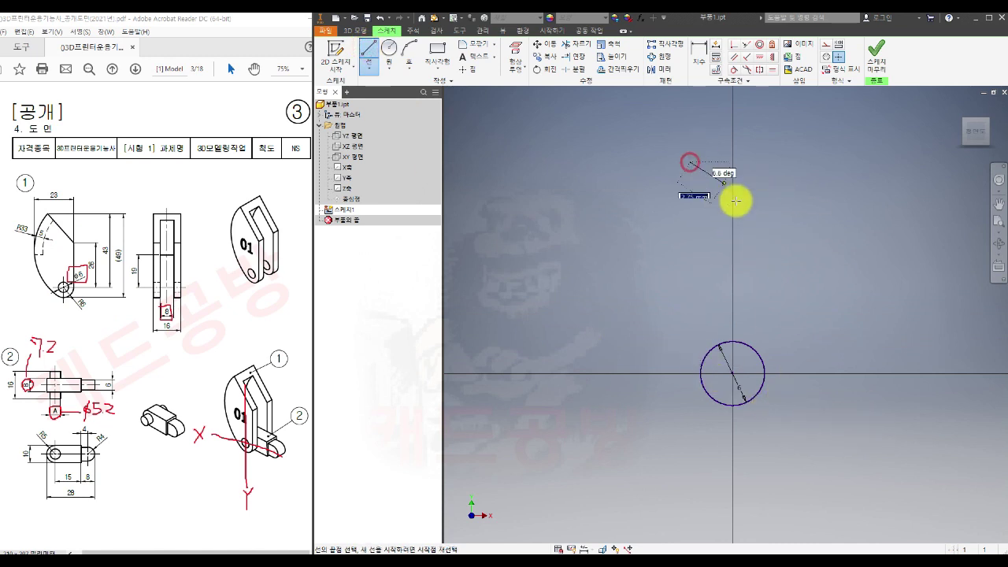
{"action": "left_click", "coordinate": [788, 237]}
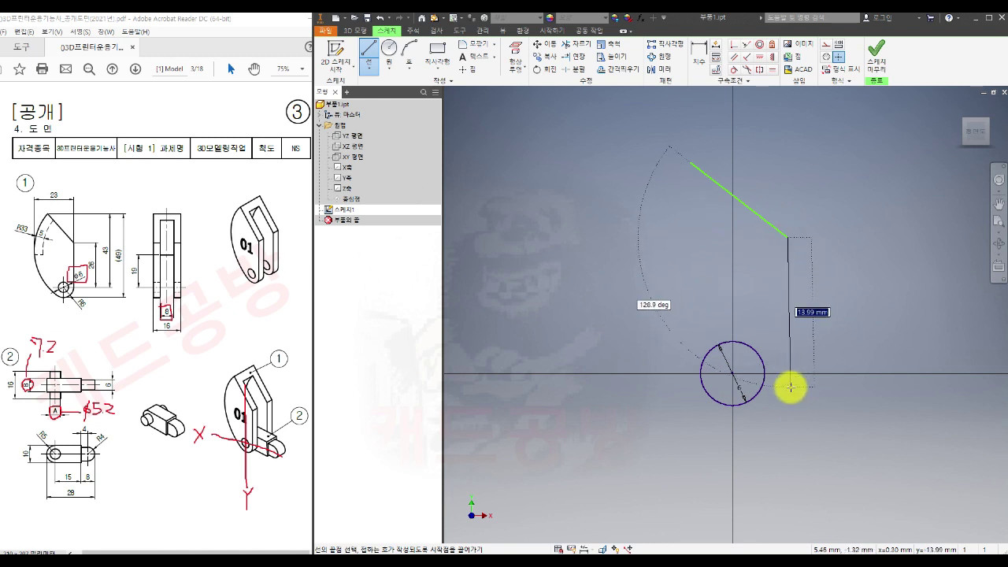
{"action": "left_click", "coordinate": [787, 374]}
{"action": "left_click_drag", "start_coordinate": [788, 391], "coordinate": [708, 158]}
{"action": "key", "text": "Escape"}
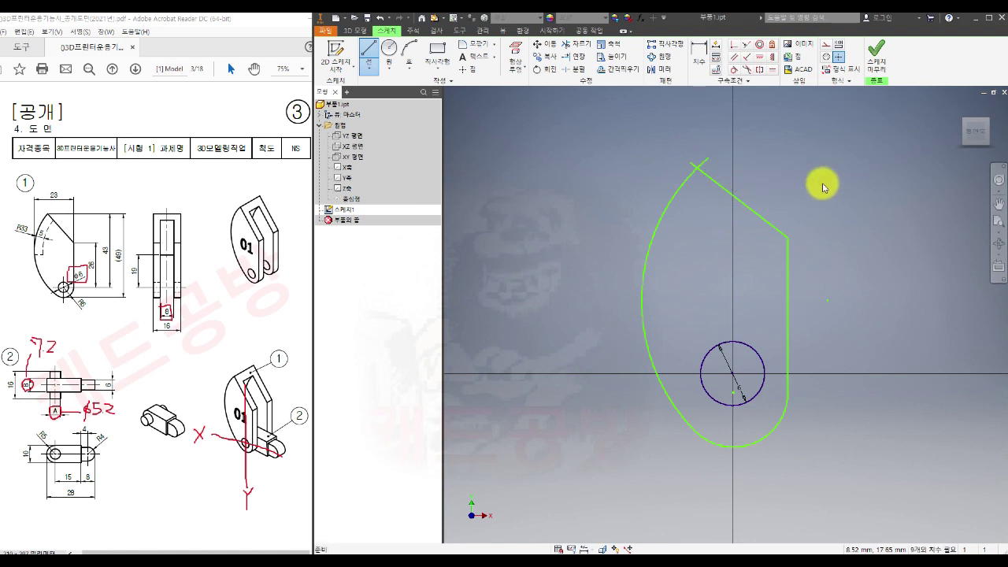
- Trim the overshooting ends where the left arc crosses the slanted line at the outline's upper corner
{"action": "left_click", "coordinate": [579, 43]}
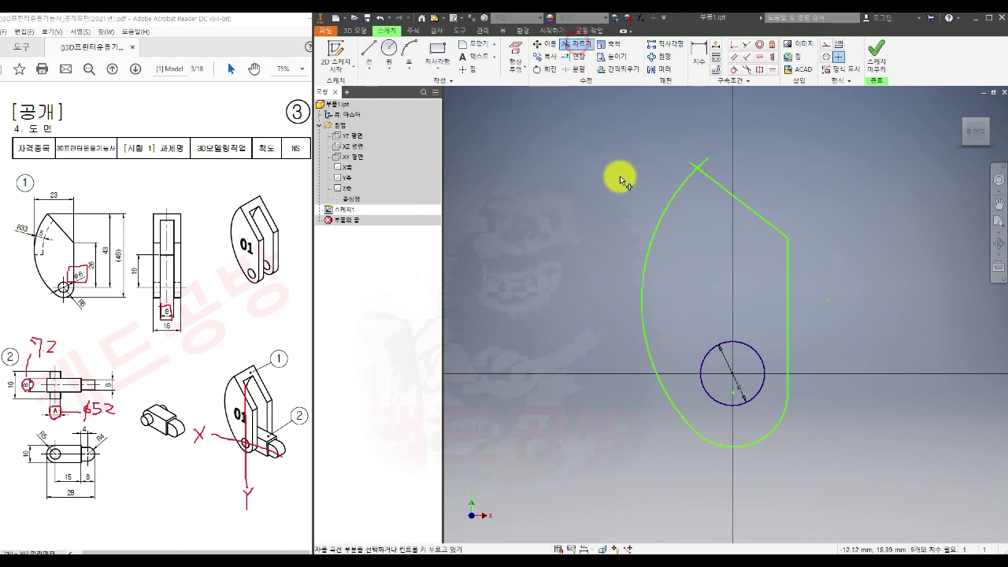
{"action": "left_click", "coordinate": [708, 160]}
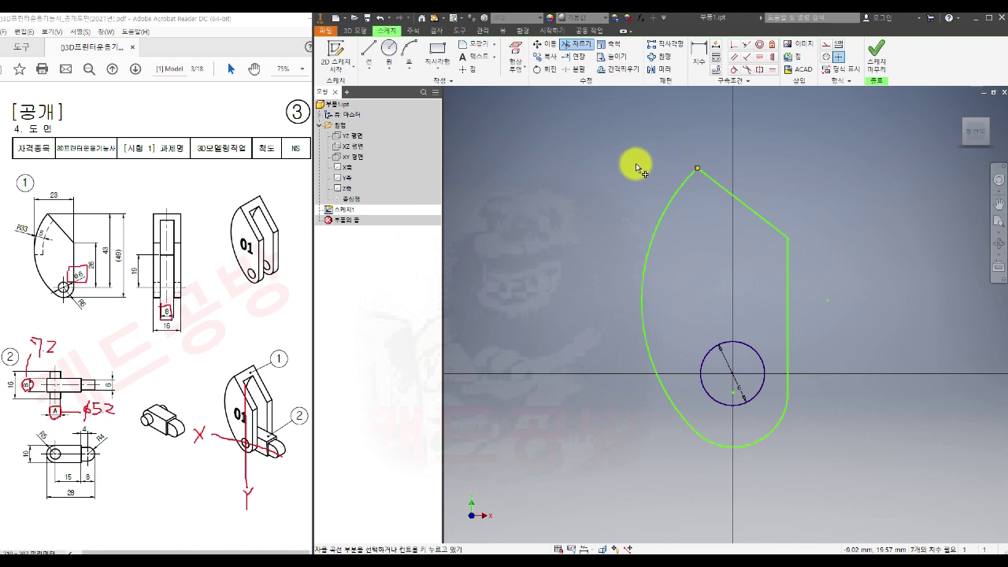
{"action": "key", "text": "Escape"}
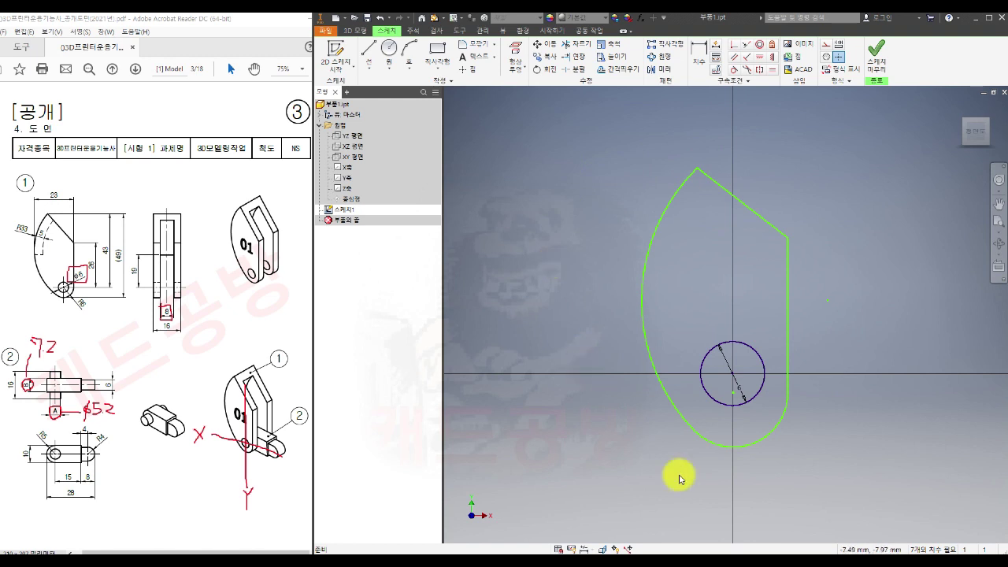
- Make the outline's lower arc concentric with the 6 mm circle
{"action": "left_click", "coordinate": [759, 46]}
{"action": "left_click", "coordinate": [753, 399]}
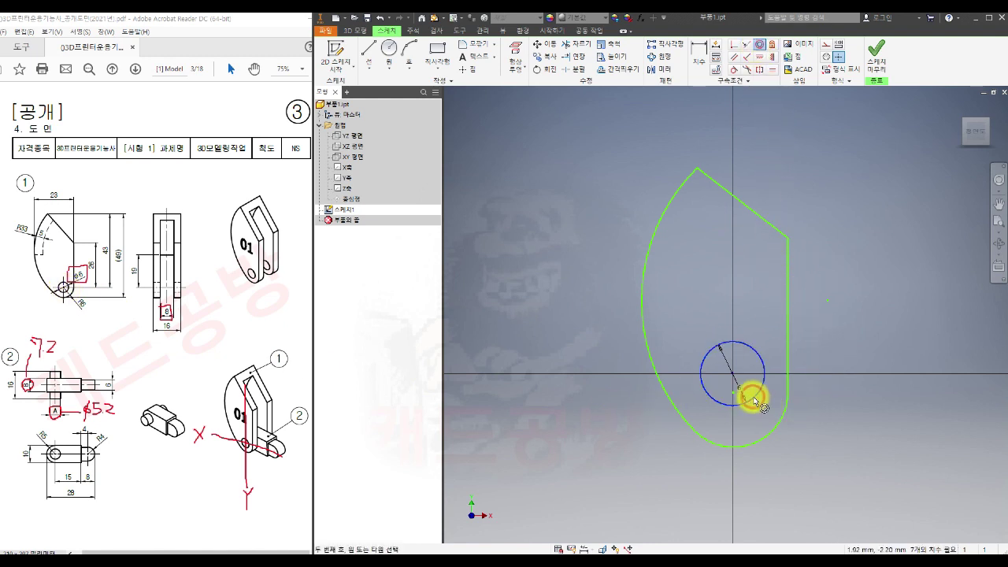
{"action": "left_click", "coordinate": [765, 443]}
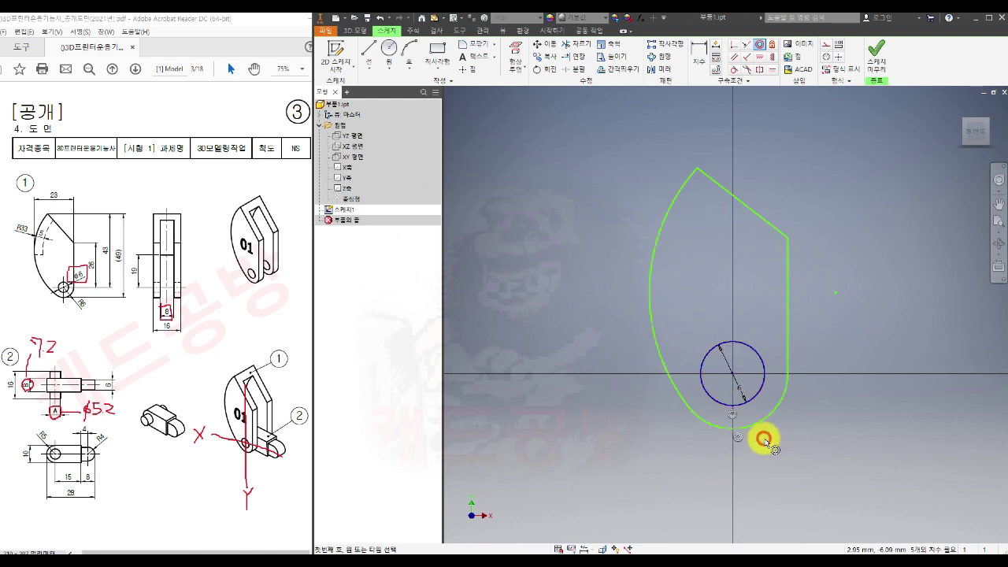
{"action": "key", "text": "Escape"}
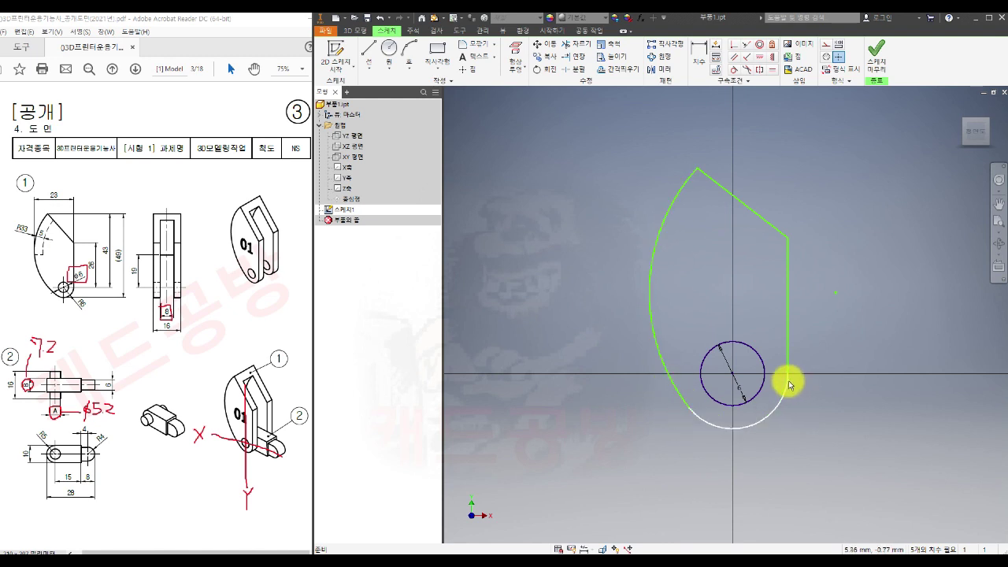
- Try to make the outline's lower arc tangent to the vertical right line and to the large left arc
{"action": "left_click", "coordinate": [735, 73]}
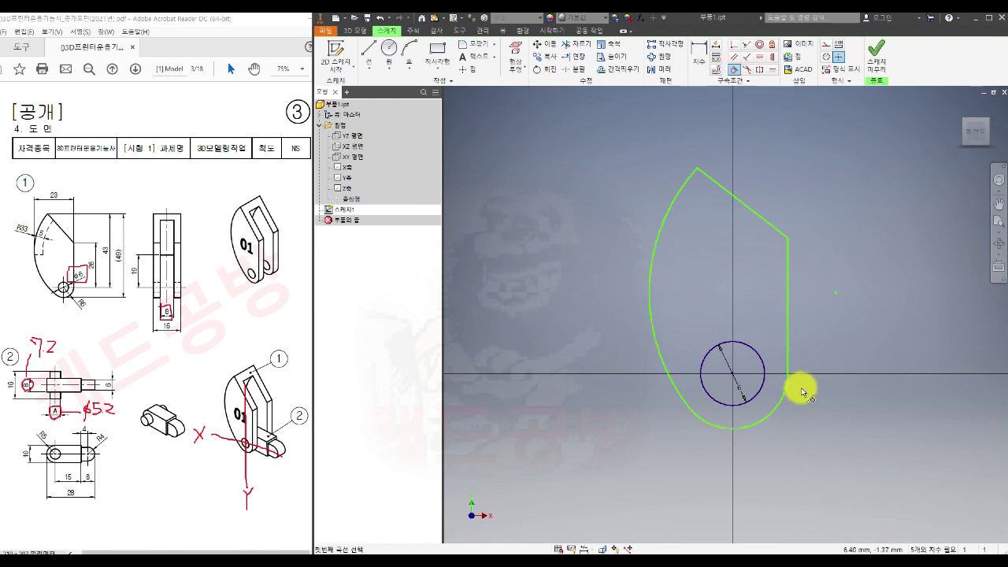
{"action": "left_click", "coordinate": [788, 307]}
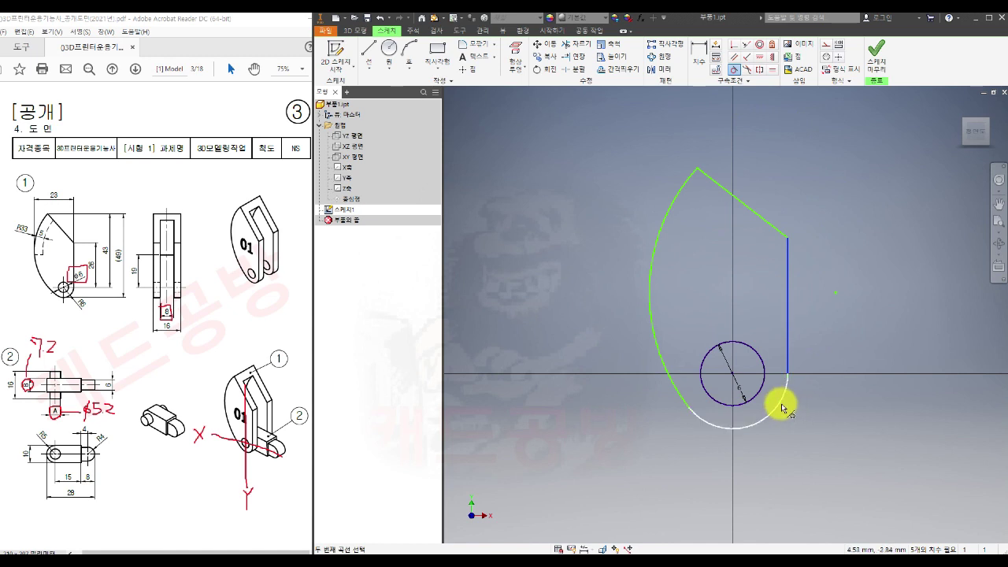
{"action": "left_click", "coordinate": [783, 406]}
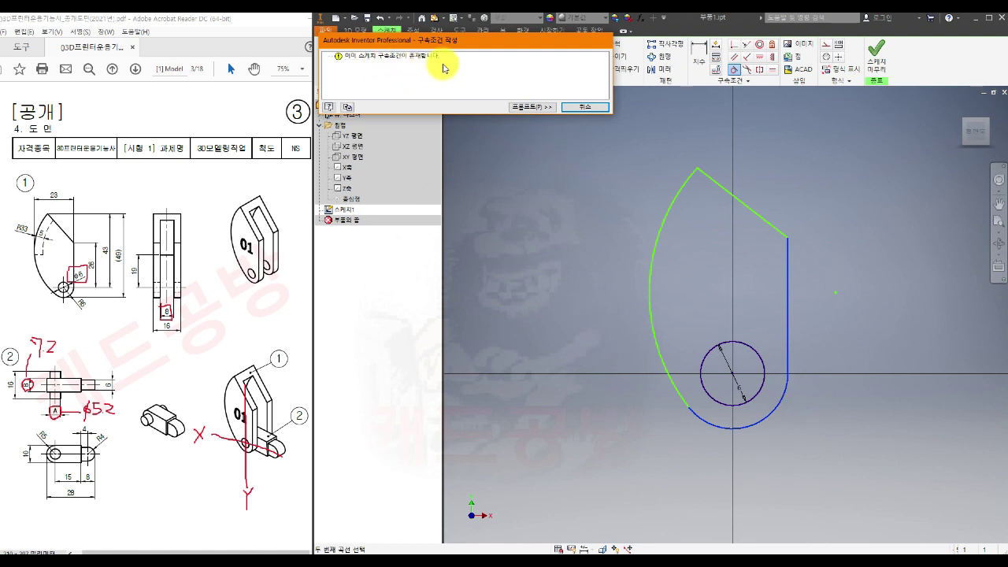
{"action": "left_click", "coordinate": [596, 110]}
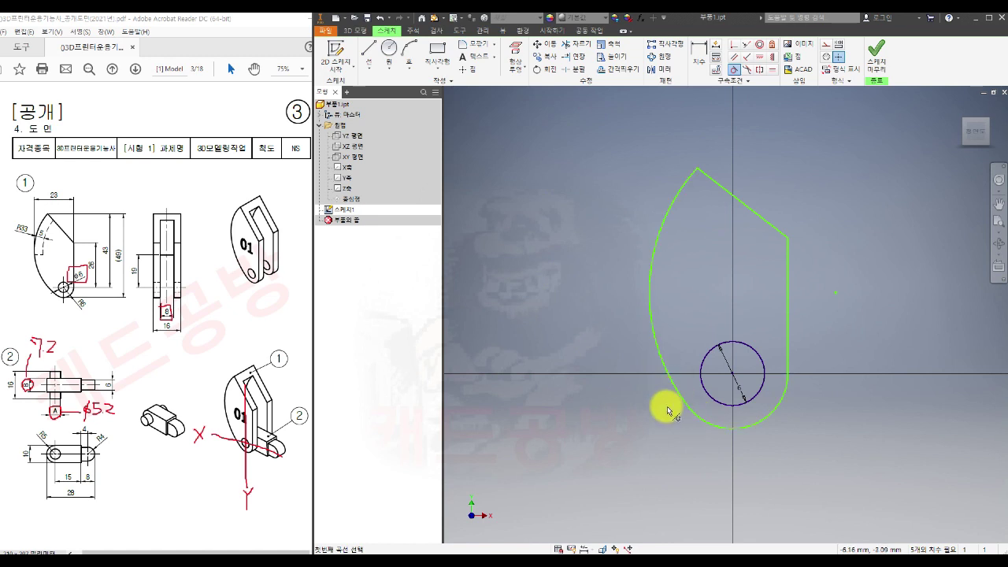
{"action": "left_click", "coordinate": [708, 422]}
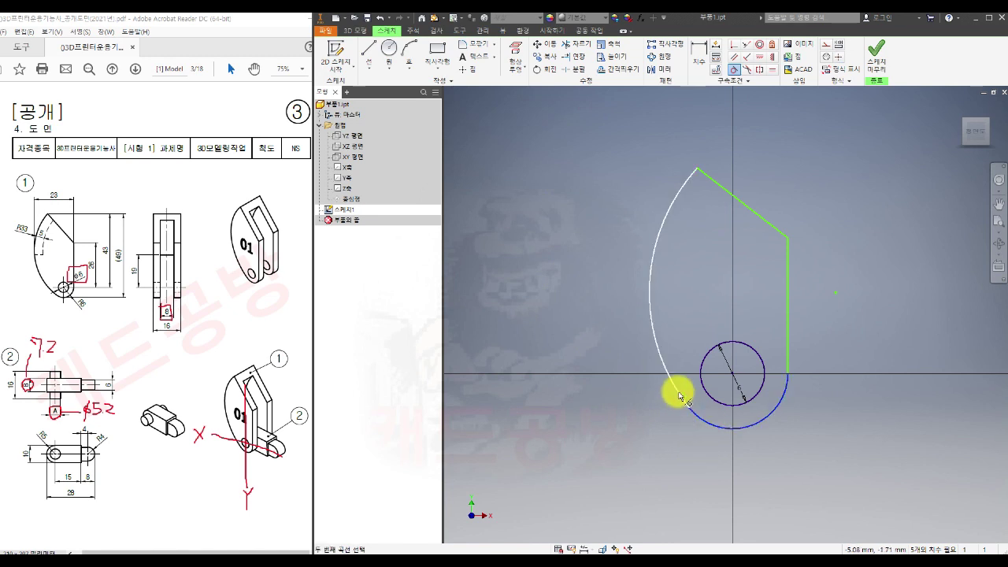
{"action": "left_click", "coordinate": [675, 391]}
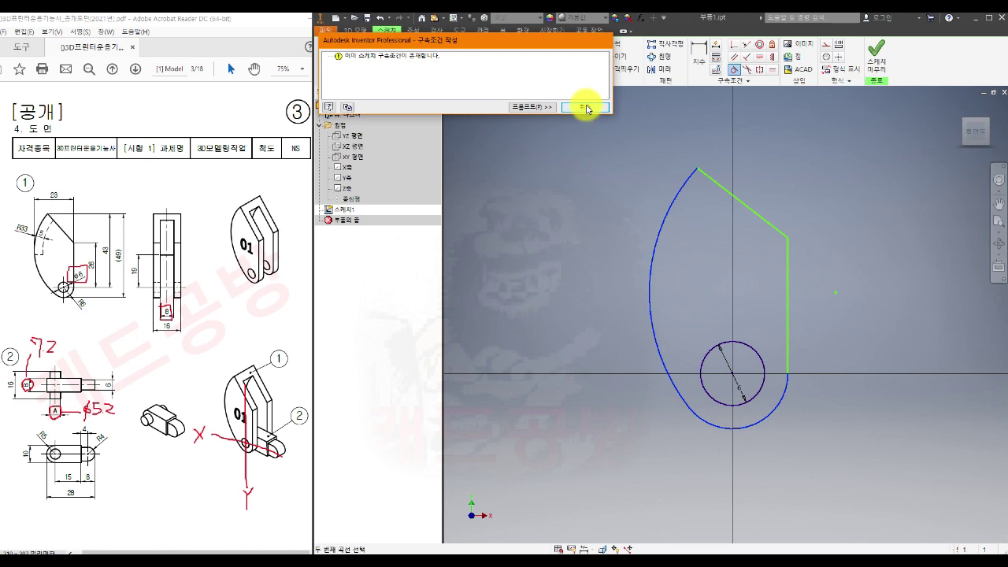
{"action": "left_click", "coordinate": [587, 109]}
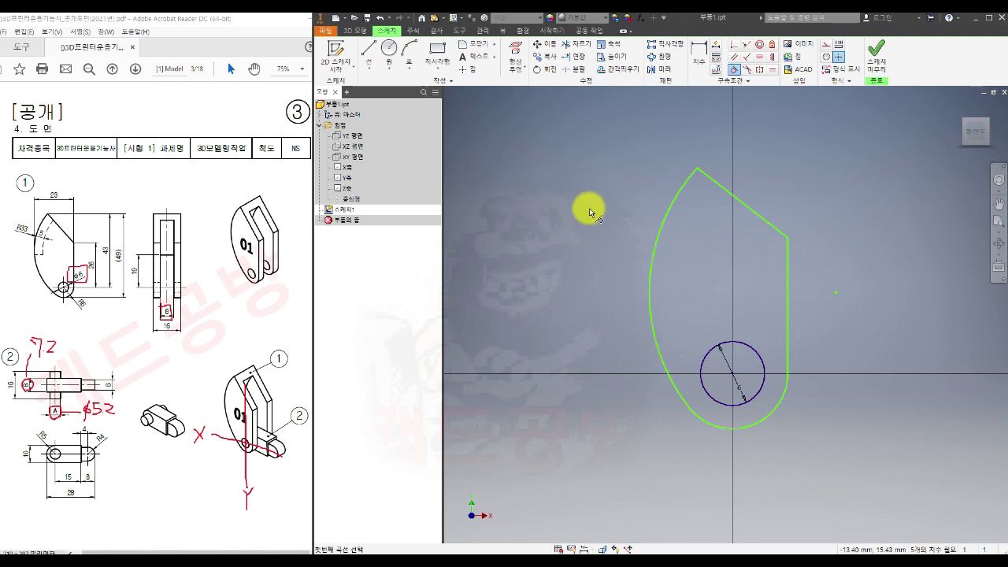
- Dimension the outline's lower arc with a radius of 6 mm
{"action": "left_click", "coordinate": [696, 62]}
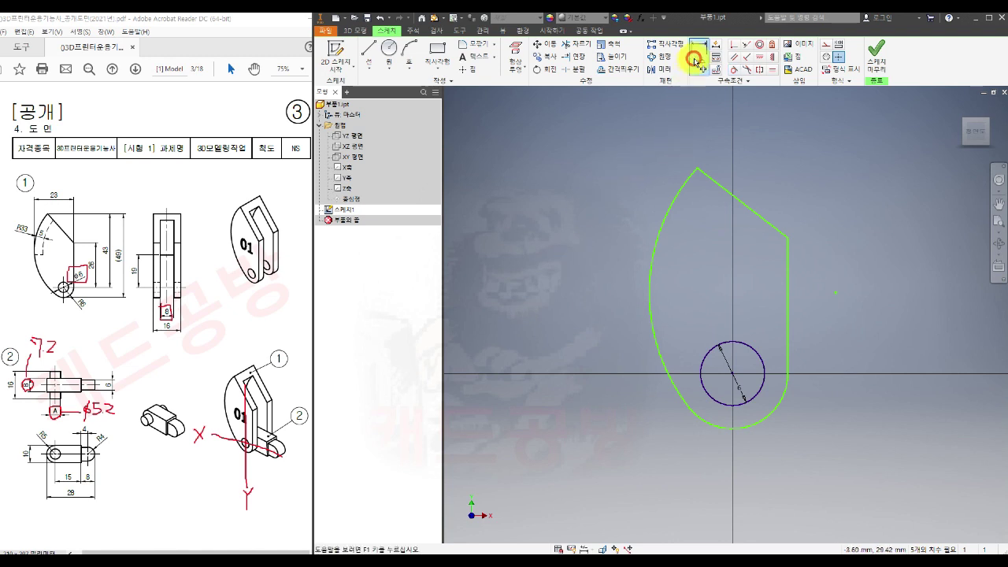
{"action": "left_click", "coordinate": [760, 424]}
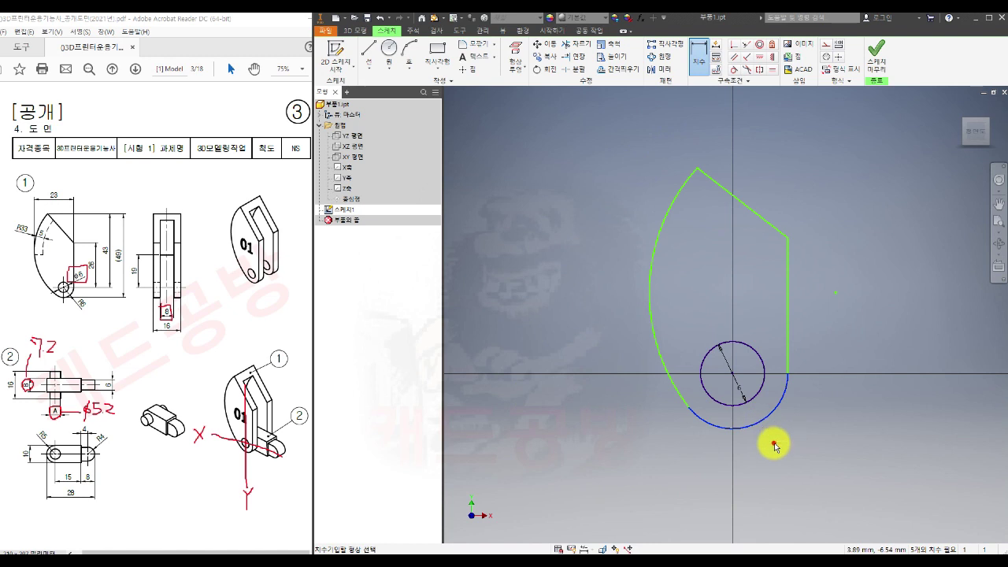
{"action": "left_click", "coordinate": [775, 445]}
{"action": "type", "text": "6"}
{"action": "key", "text": "Return"}
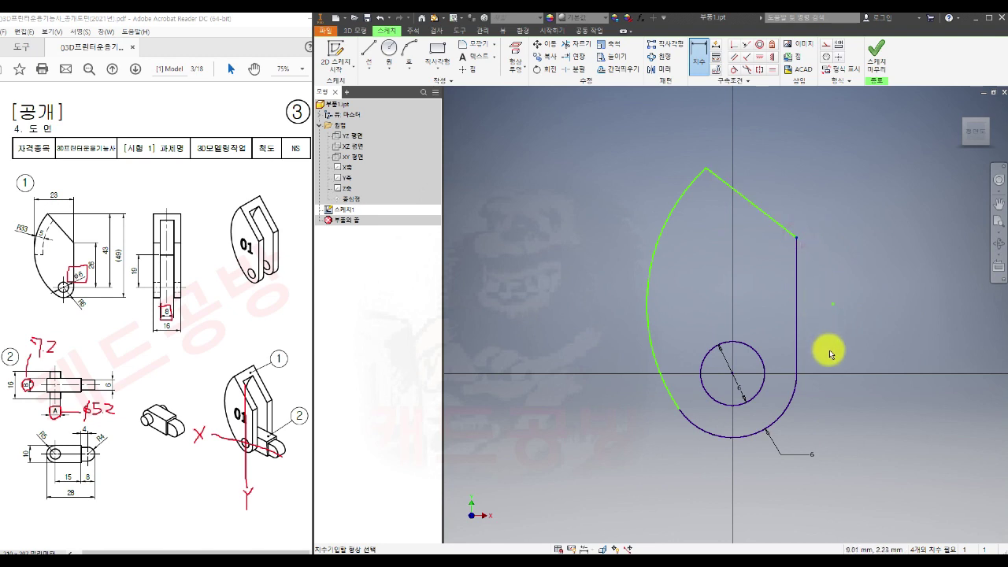
- Set the vertical distance from the circle's centre to the upper end of the right line to 26 mm
{"action": "left_click", "coordinate": [734, 375]}
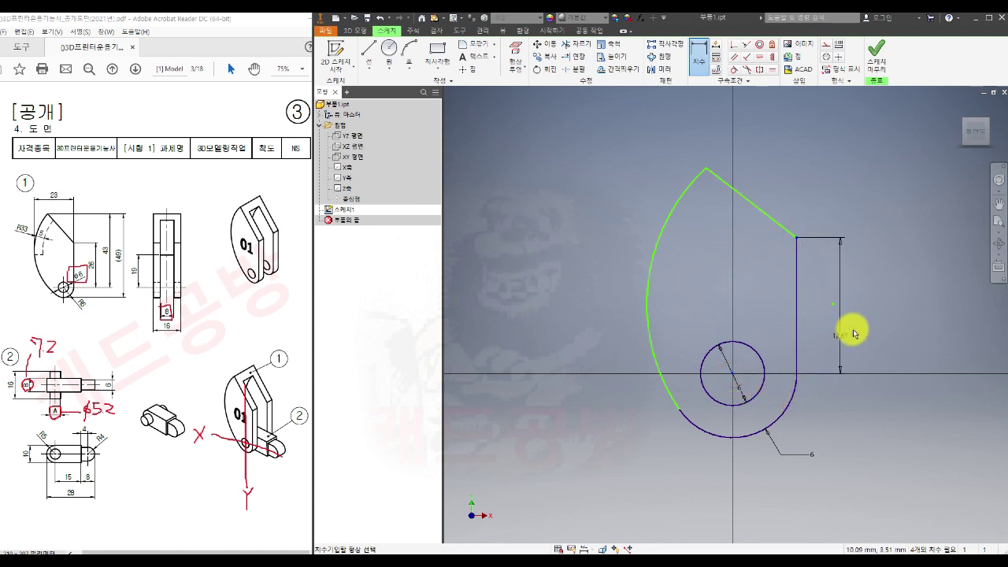
{"action": "left_click", "coordinate": [858, 330]}
{"action": "type", "text": "26"}
{"action": "key", "text": "Return"}
- Dimension the large left arc with a radius of 33 mm
{"action": "scroll", "coordinate": [846, 332], "scroll_direction": "down", "scroll_amount": 5}
{"action": "middle_click_drag", "start_coordinate": [854, 300], "coordinate": [742, 345]}
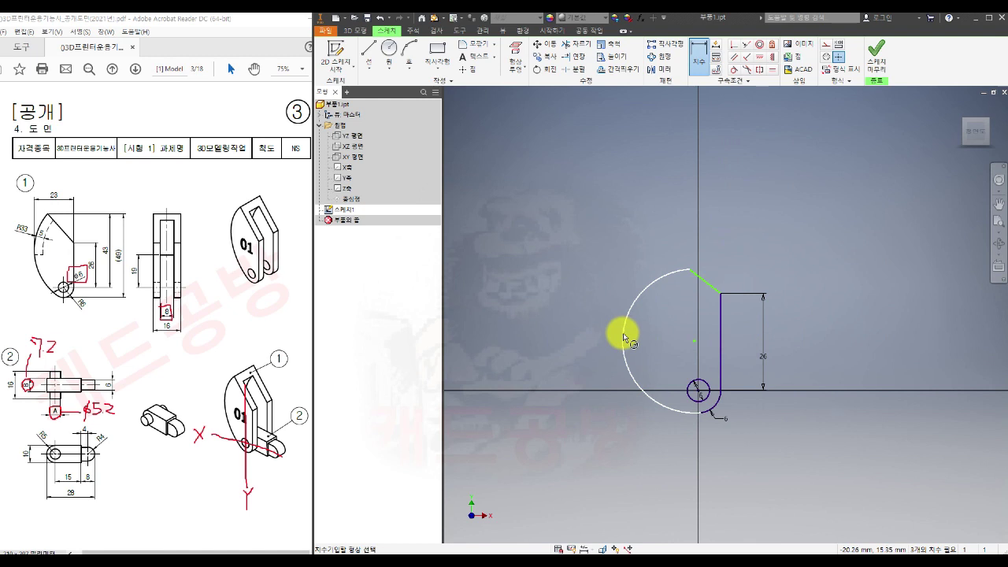
{"action": "left_click", "coordinate": [624, 338]}
{"action": "left_click", "coordinate": [674, 351]}
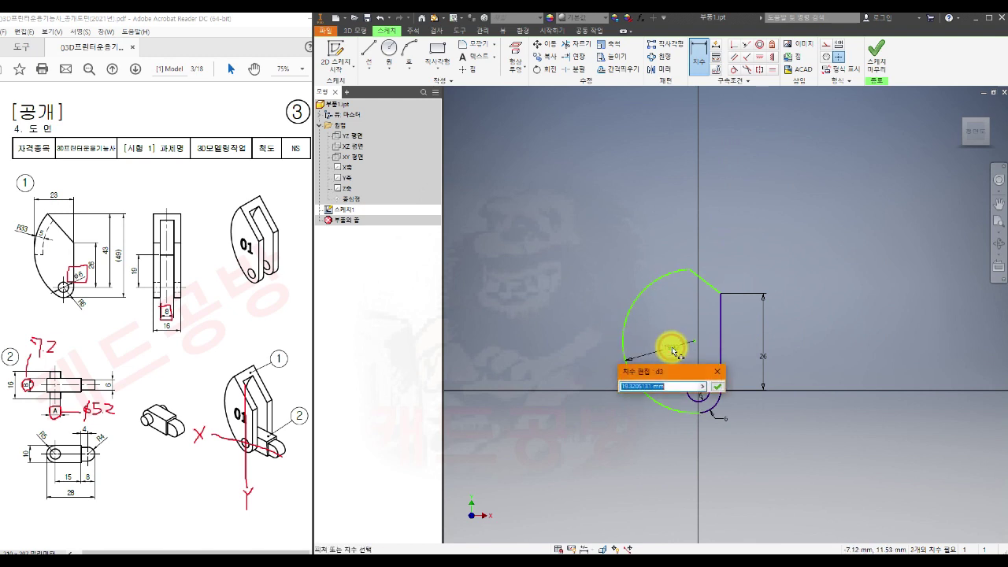
{"action": "type", "text": "33"}
{"action": "key", "text": "Return"}
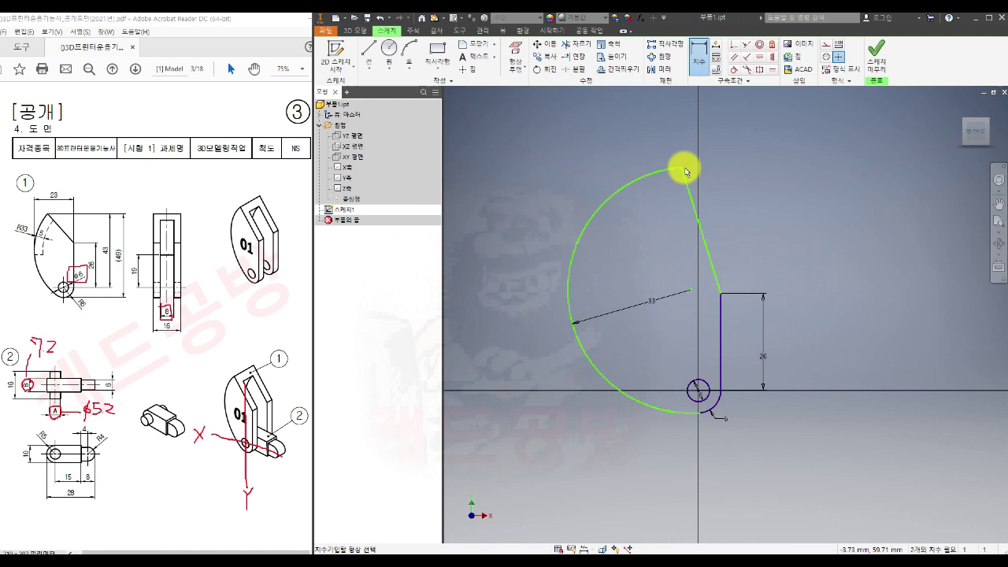
- Set the vertical distance from the circle's centre to the outline's top corner to 43 mm
{"action": "left_click", "coordinate": [700, 391]}
{"action": "left_click", "coordinate": [797, 345]}
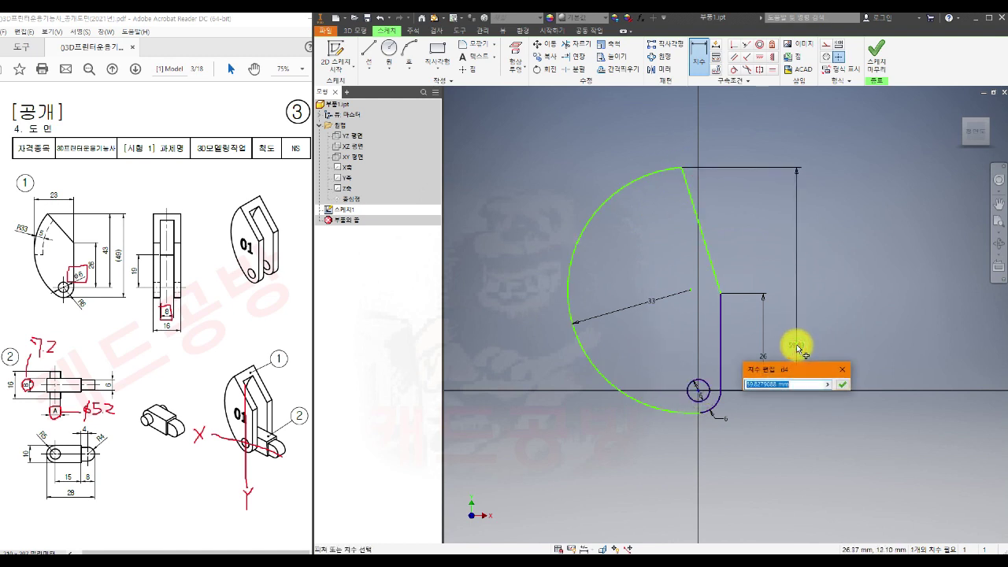
{"action": "type", "text": "43"}
{"action": "key", "text": "Return"}
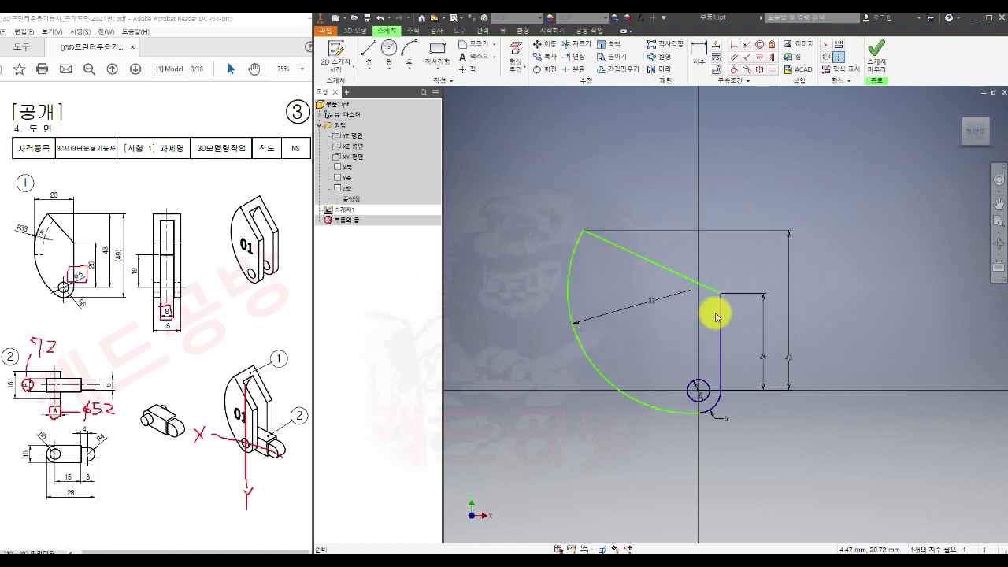
- Set the outline's overall width from the right line to the left arc's outermost point to 23 mm, and reposition the arc's radius dimension
{"action": "left_click", "coordinate": [697, 57]}
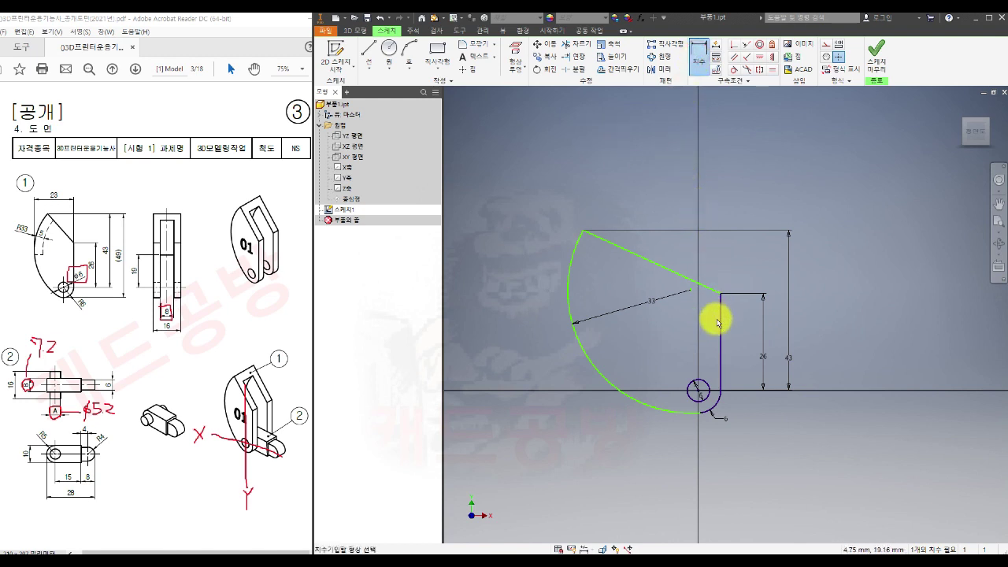
{"action": "left_click", "coordinate": [719, 323]}
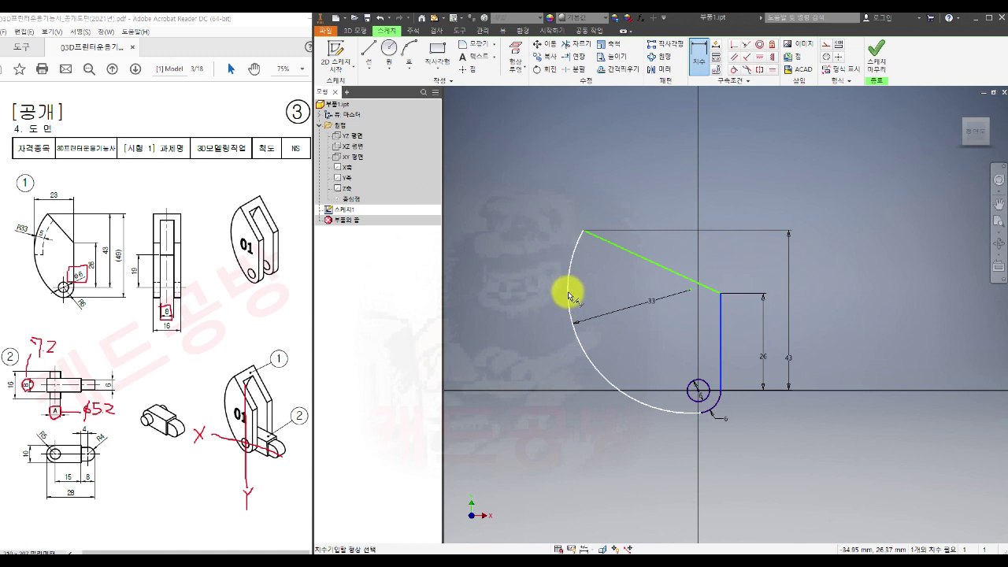
{"action": "left_click", "coordinate": [569, 294]}
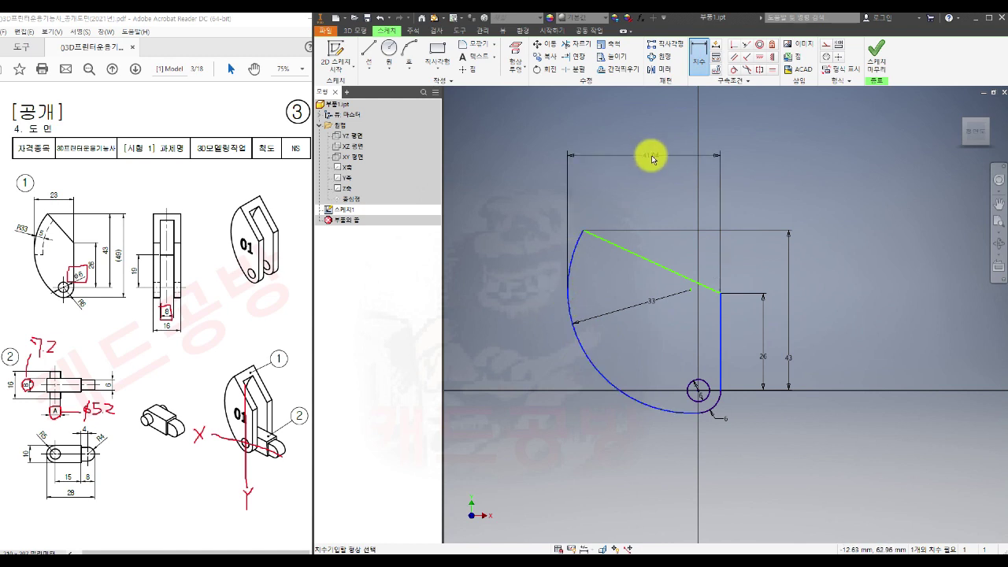
{"action": "left_click", "coordinate": [651, 154]}
{"action": "type", "text": "23"}
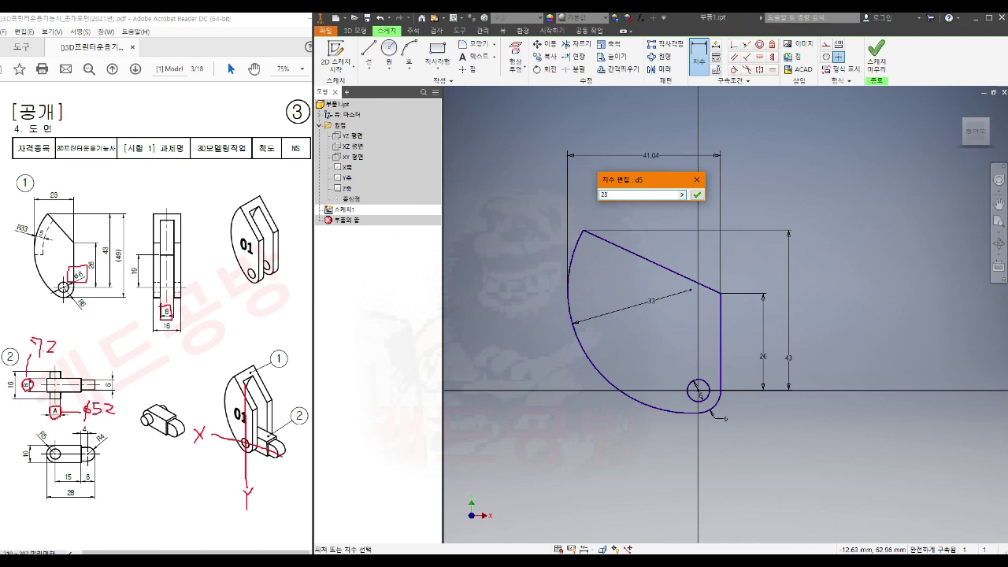
{"action": "key", "text": "Return"}
{"action": "left_click", "coordinate": [745, 388]}
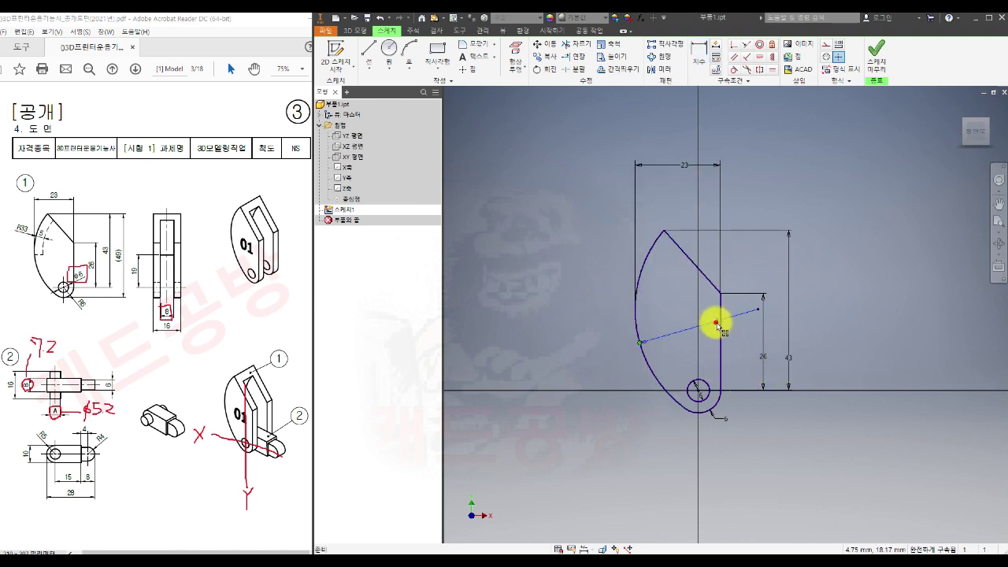
{"action": "left_click", "coordinate": [709, 325]}
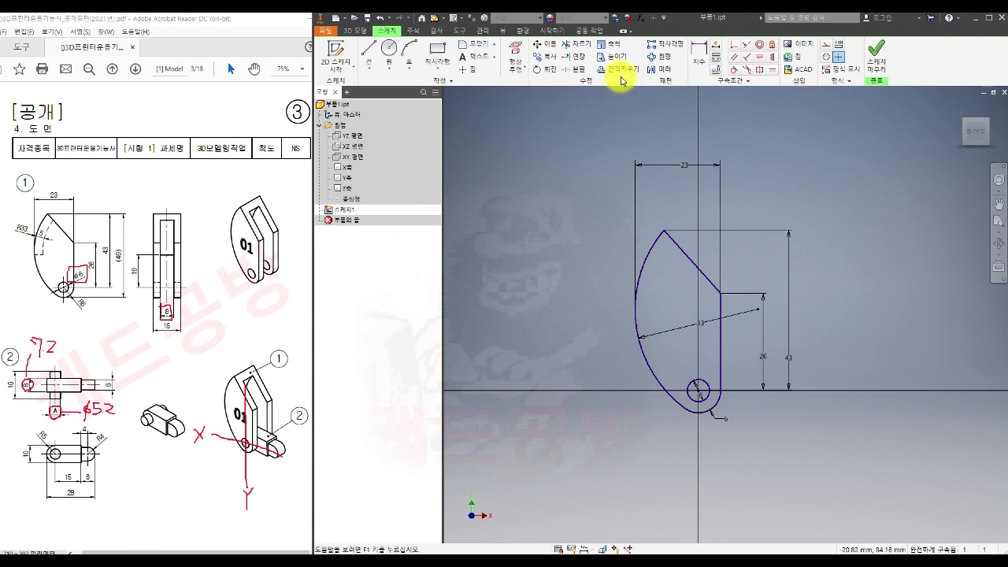
- Turn off loop selection for Offset and offset only the large left arc towards the inside of the outline
{"action": "left_click", "coordinate": [618, 70]}
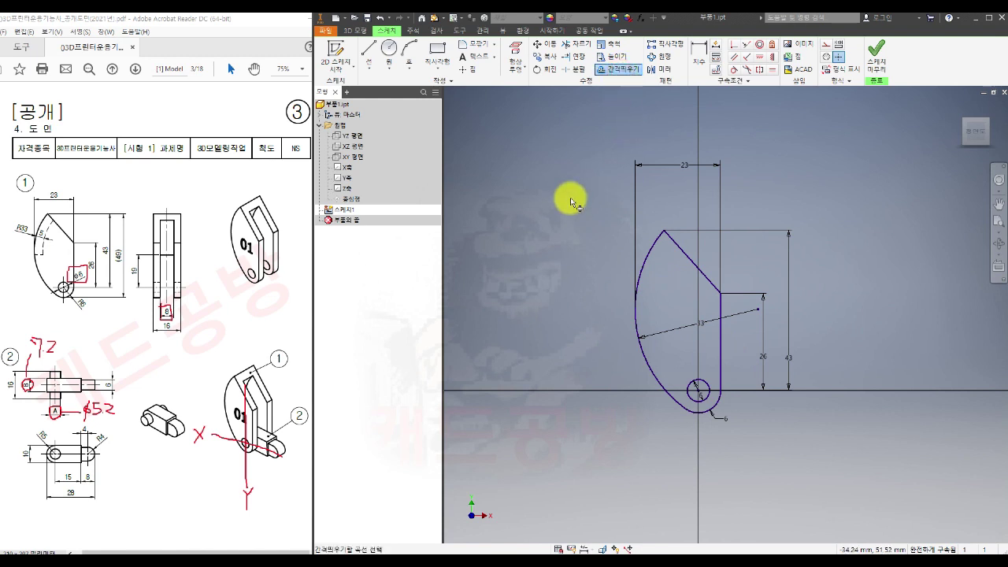
{"action": "right_click", "coordinate": [553, 172]}
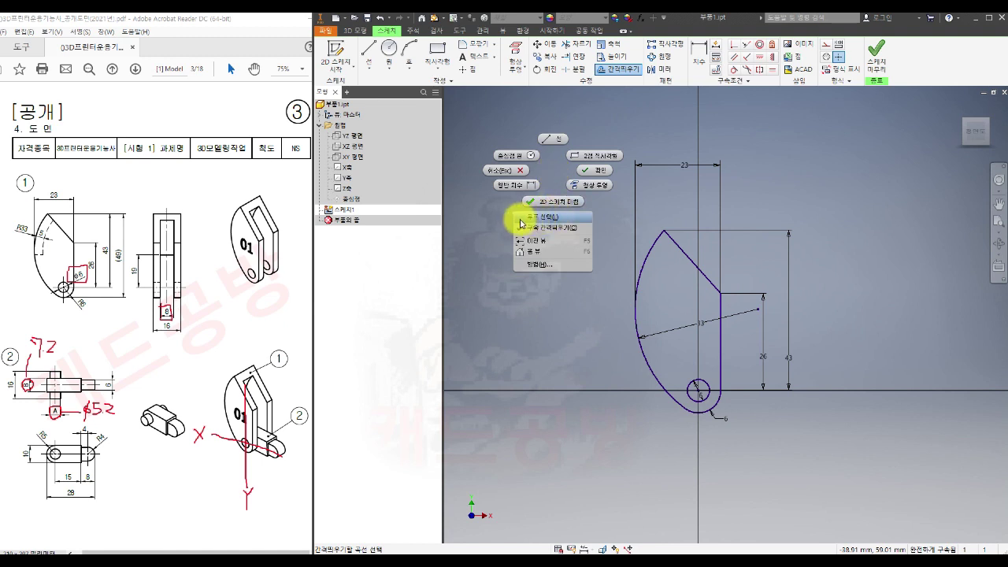
{"action": "left_click", "coordinate": [619, 214]}
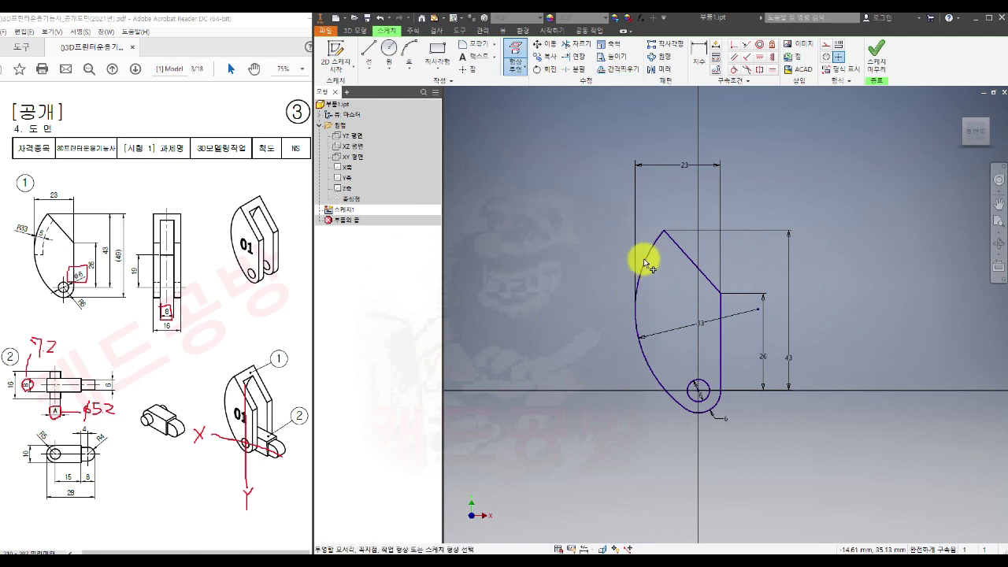
{"action": "left_click", "coordinate": [625, 69]}
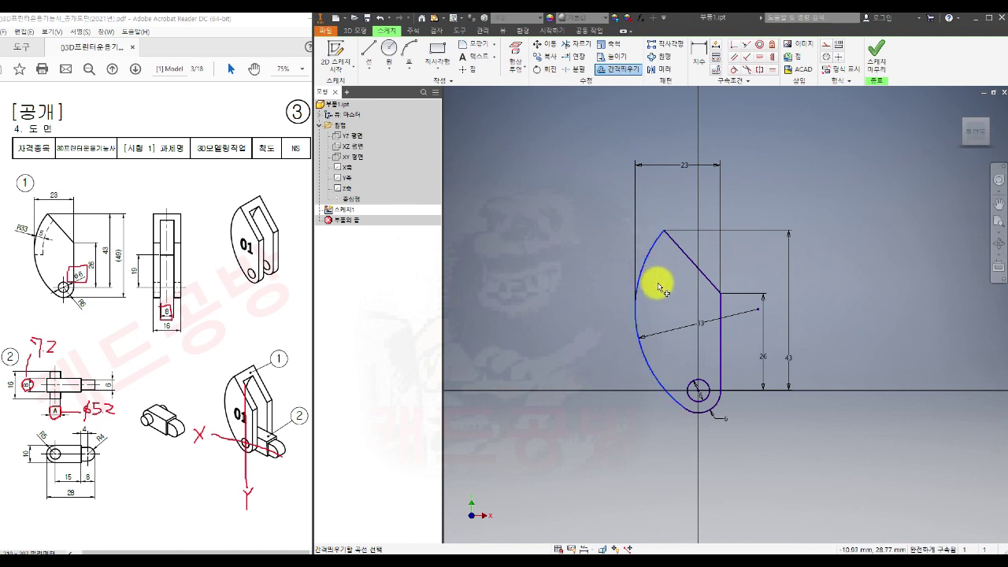
{"action": "right_click", "coordinate": [661, 287]}
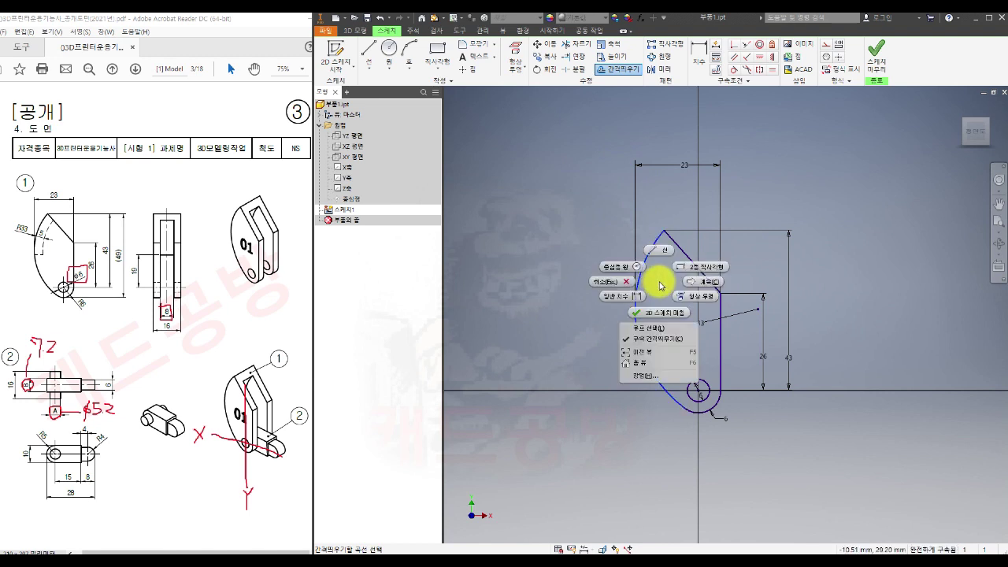
{"action": "left_click", "coordinate": [704, 281]}
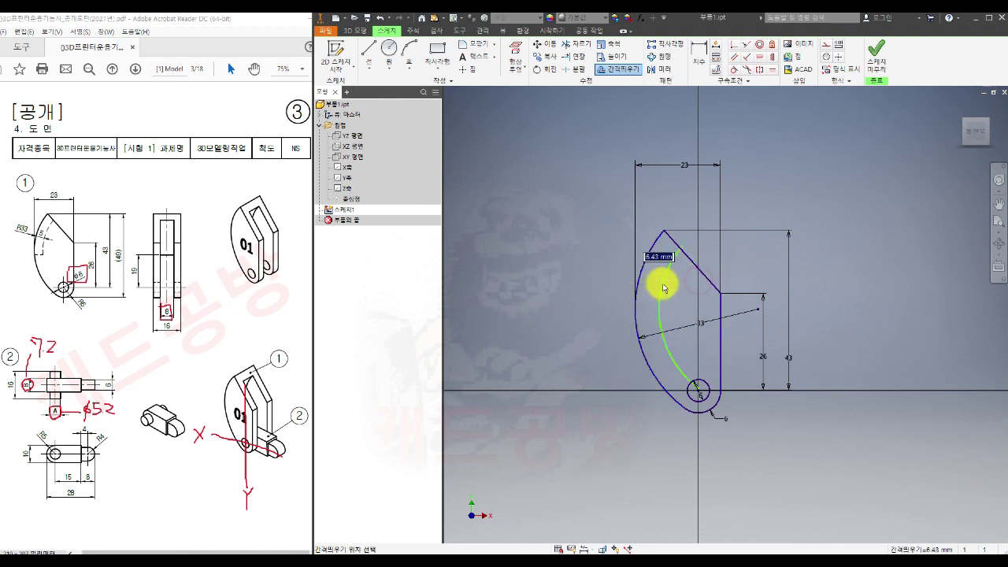
{"action": "left_click", "coordinate": [659, 285]}
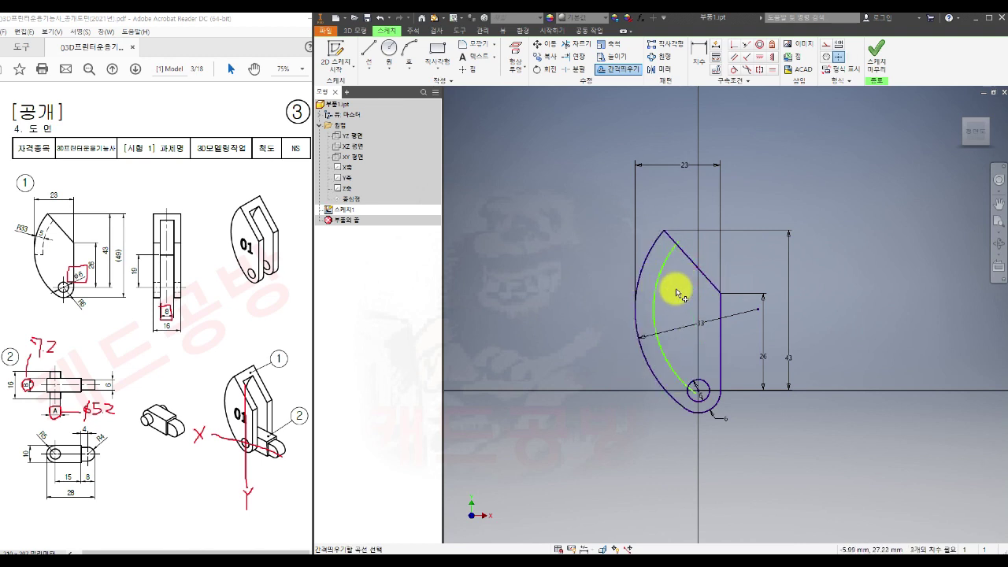
{"action": "key", "text": "Escape"}
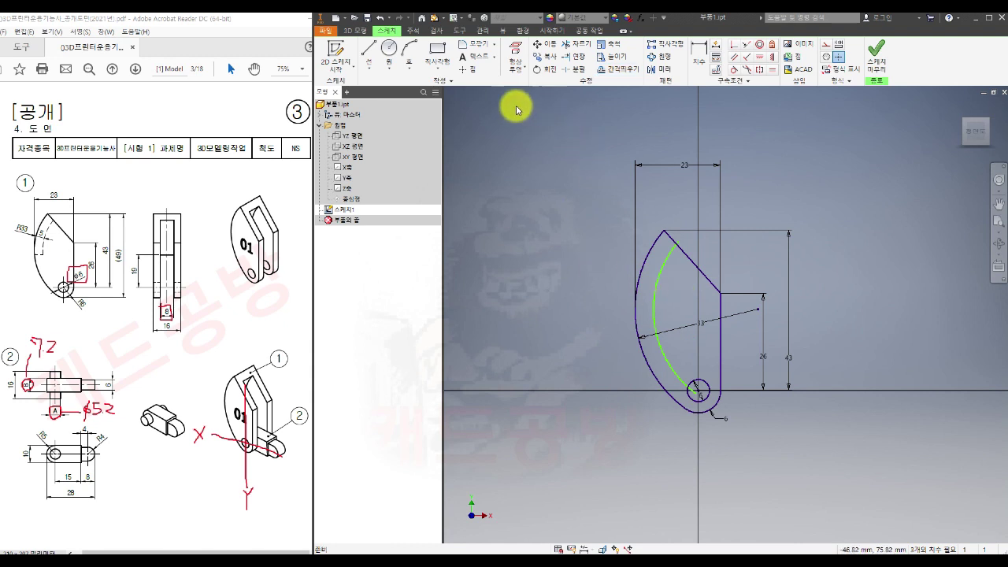
- Sketch a horizontal line crossing the large left arc and its inner offset arc above the pivot hole
{"action": "left_click", "coordinate": [368, 50]}
{"action": "left_click", "coordinate": [620, 318]}
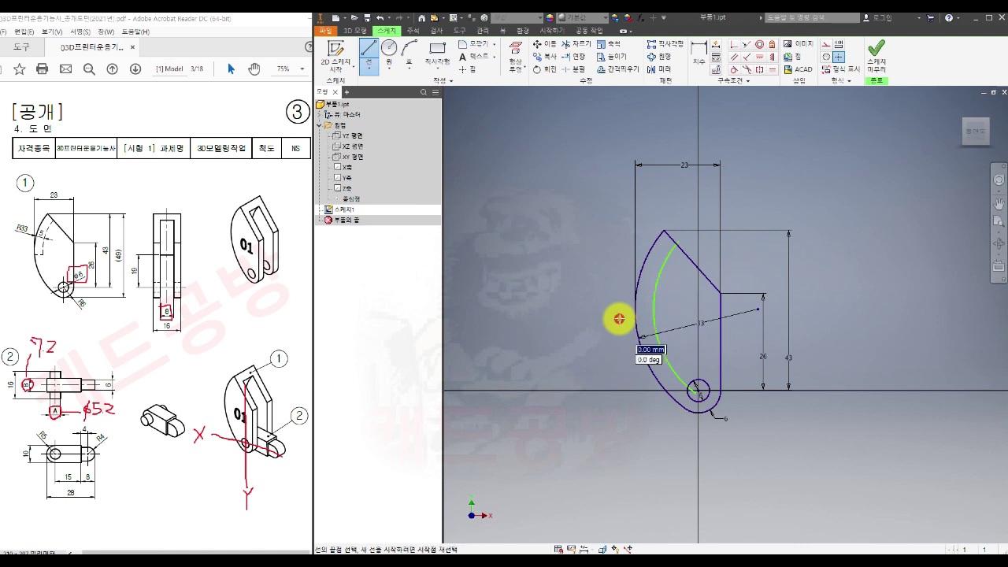
{"action": "left_click", "coordinate": [675, 319]}
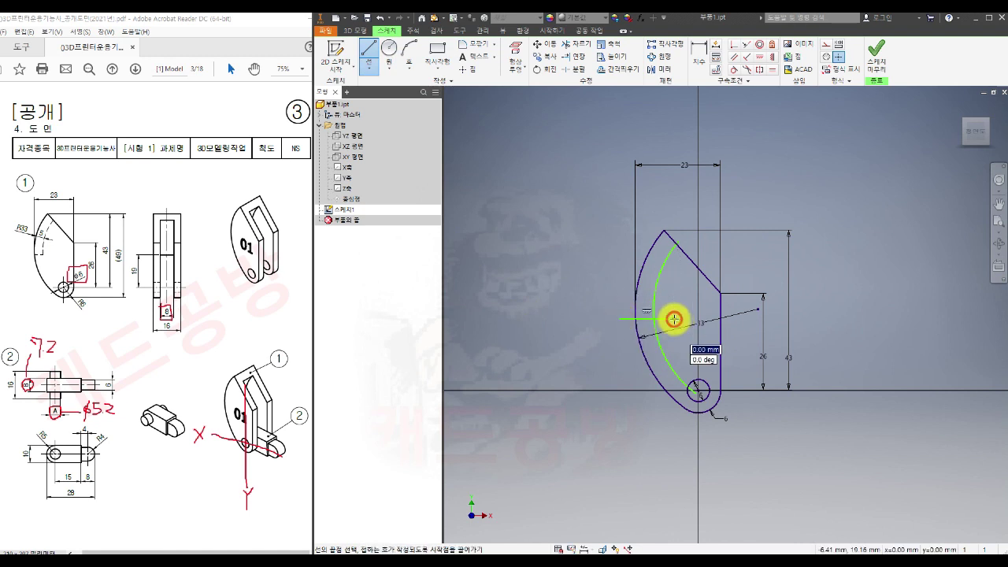
{"action": "key", "text": "Escape"}
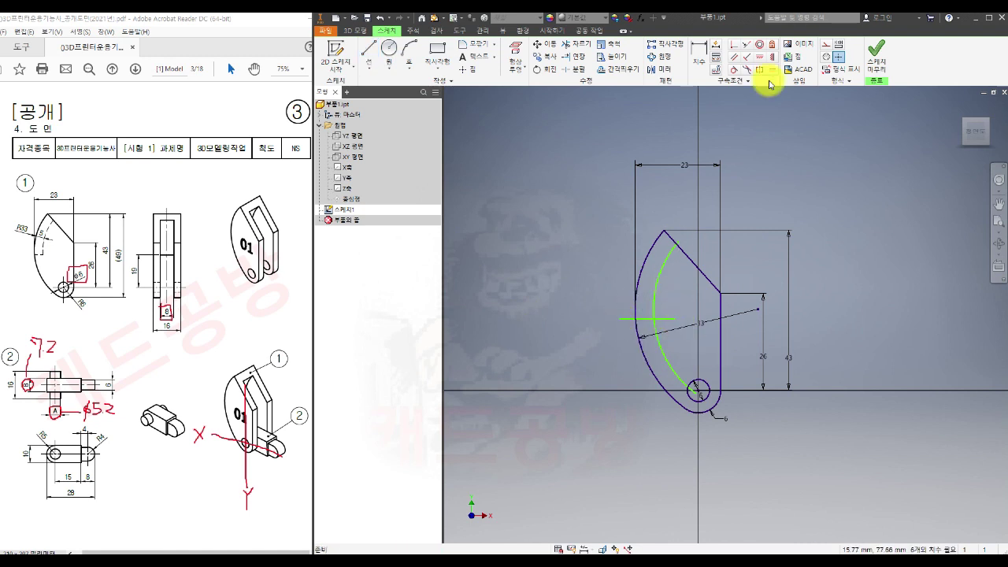
- Trim the inner offset arc below the horizontal line and both line ends extending beyond the two arcs
{"action": "left_click", "coordinate": [582, 48]}
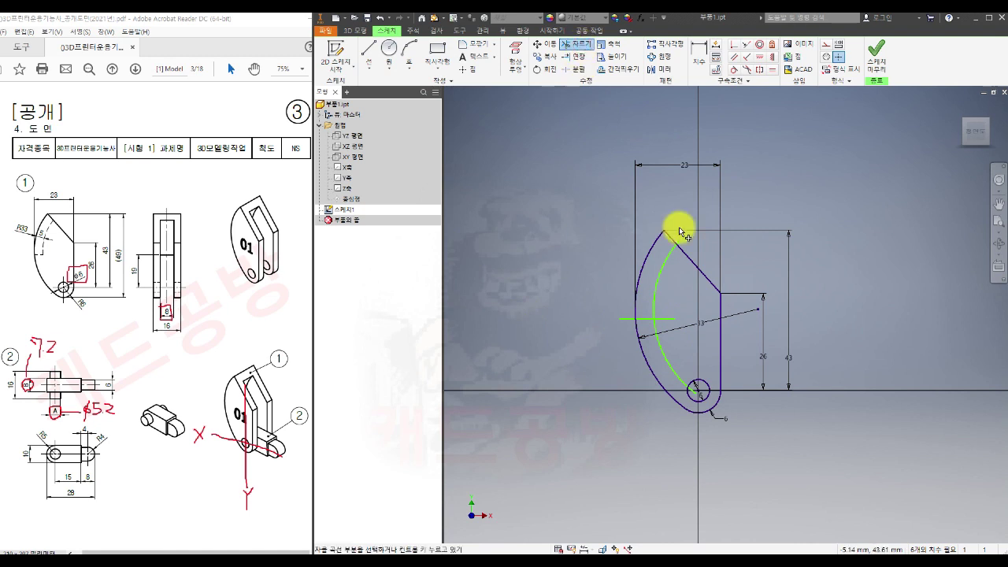
{"action": "scroll", "coordinate": [693, 389], "scroll_direction": "up", "scroll_amount": 5}
{"action": "left_click", "coordinate": [690, 384]}
{"action": "left_click", "coordinate": [653, 347]}
{"action": "scroll", "coordinate": [651, 327], "scroll_direction": "down", "scroll_amount": 5}
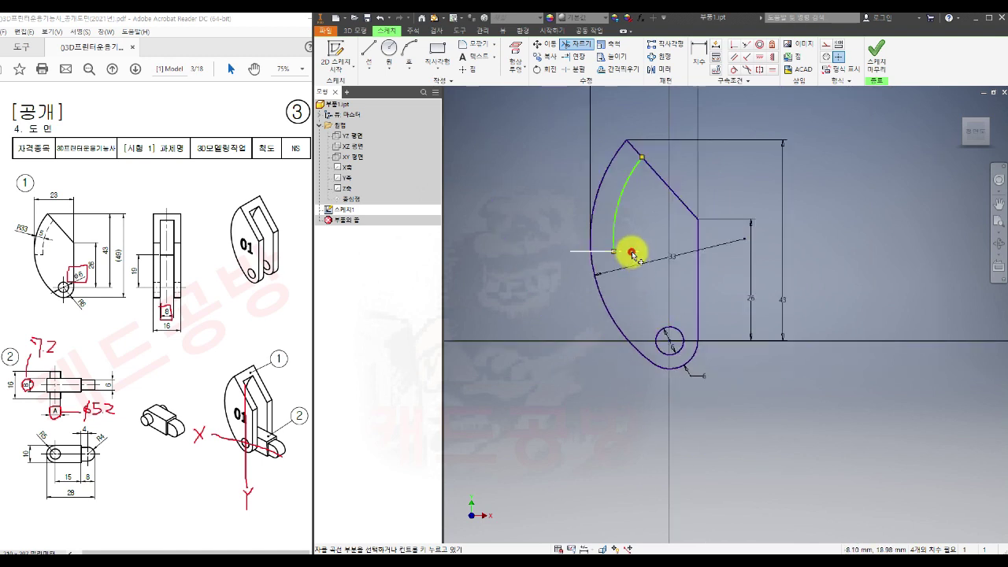
{"action": "left_click", "coordinate": [573, 253]}
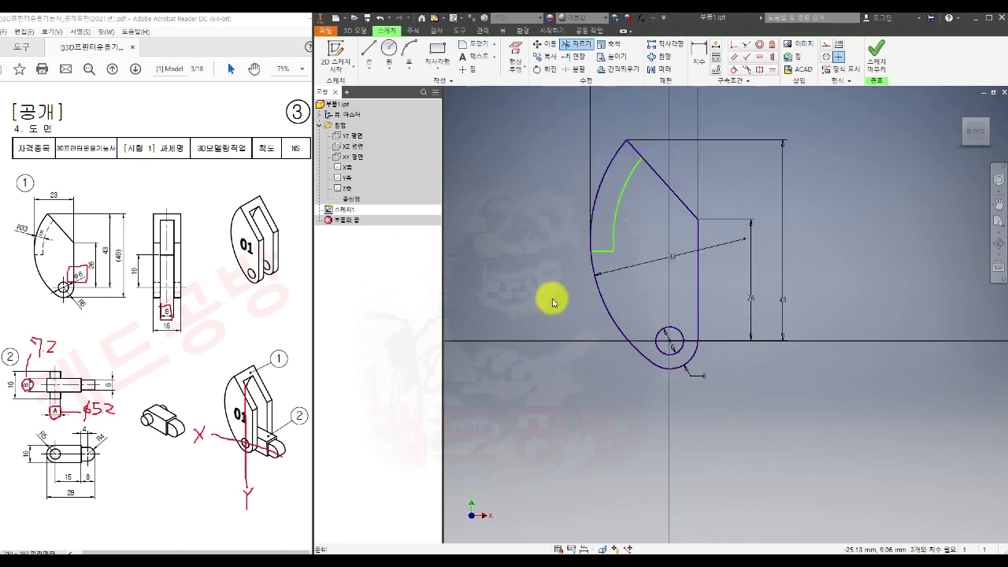
- Dimension the gap between the large left arc and its inner offset arc at 5 mm
{"action": "middle_click_drag", "start_coordinate": [564, 293], "coordinate": [622, 347]}
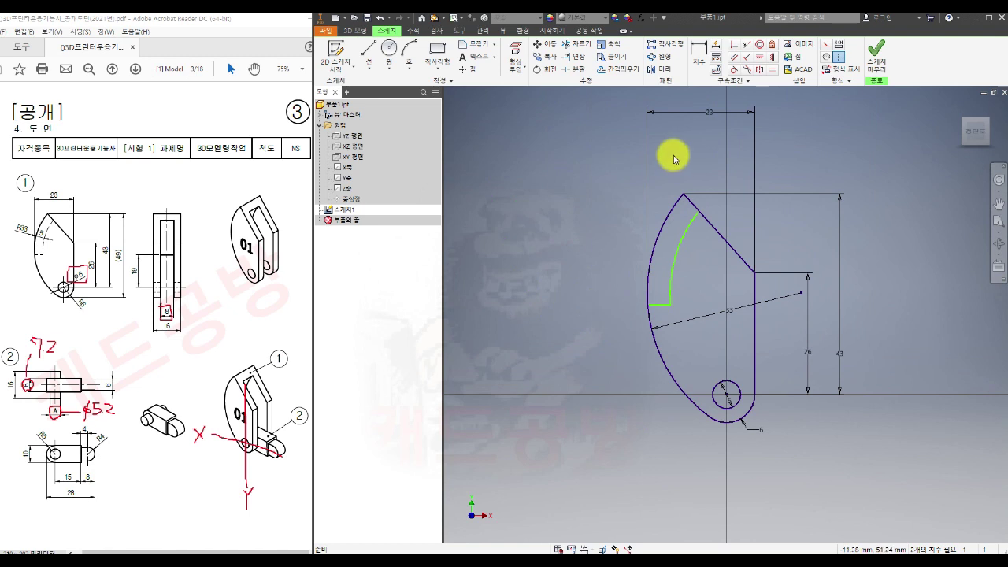
{"action": "left_click", "coordinate": [700, 57]}
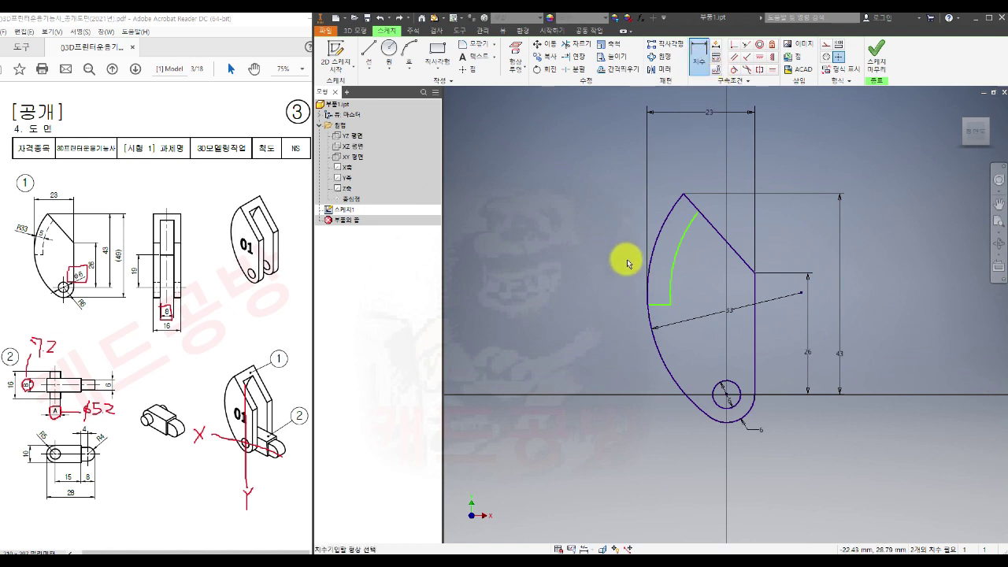
{"action": "left_click", "coordinate": [658, 236]}
{"action": "left_click", "coordinate": [676, 254]}
{"action": "left_click", "coordinate": [665, 251]}
{"action": "type", "text": "5"}
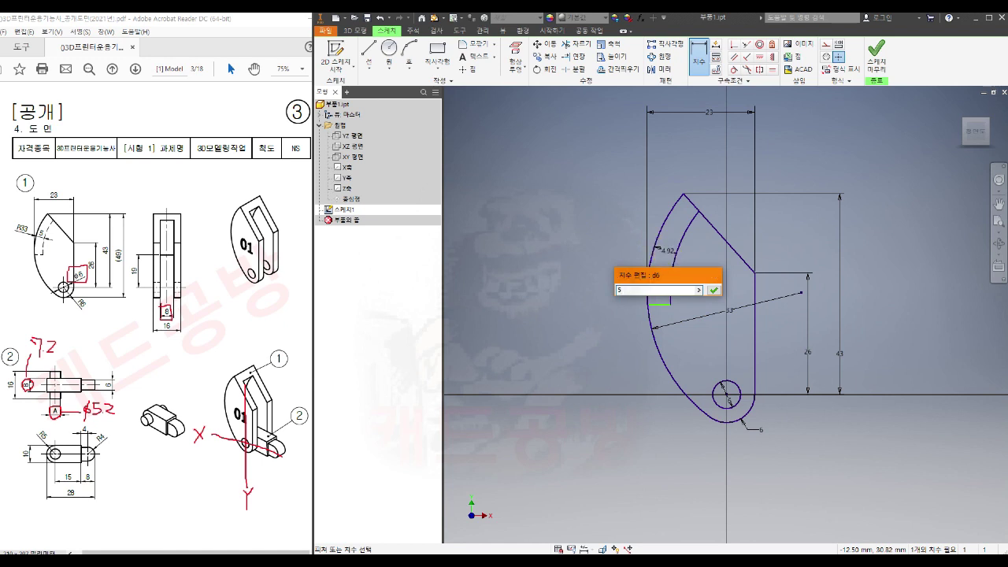
{"action": "key", "text": "Return"}
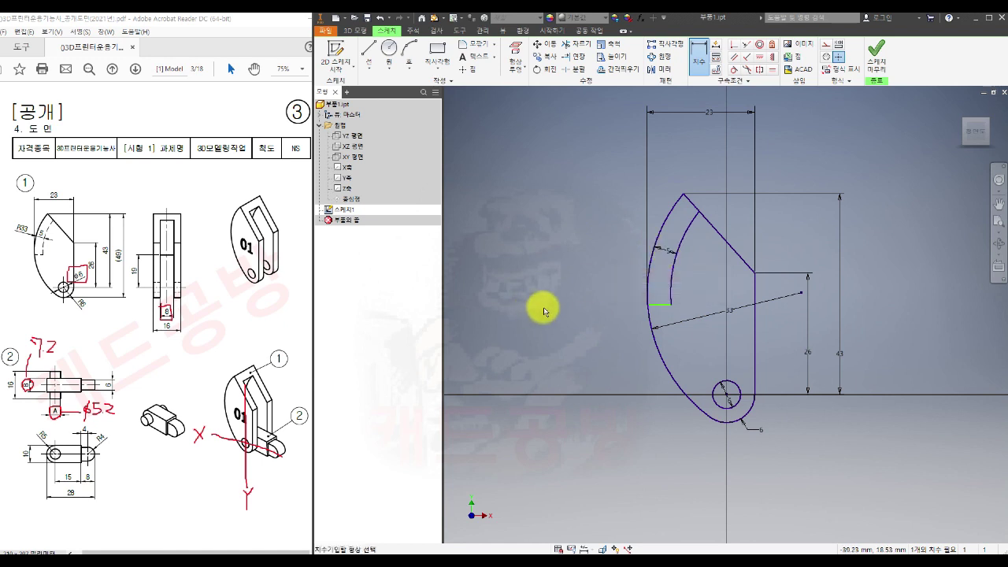
- Set the vertical distance from the circle's centre to the short horizontal slot line to 19 mm and finish the sketch
{"action": "left_click", "coordinate": [662, 305]}
{"action": "left_click", "coordinate": [731, 395]}
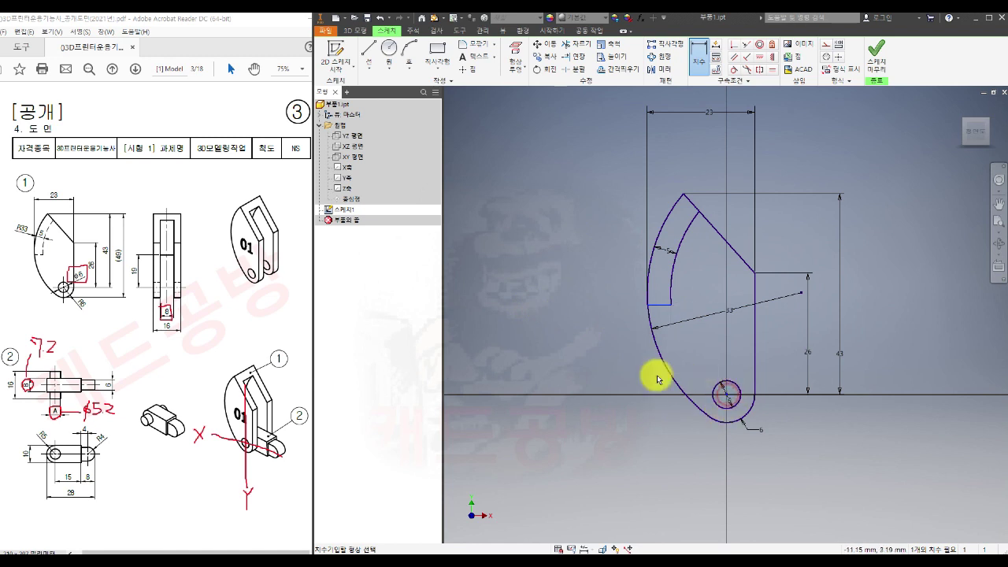
{"action": "left_click", "coordinate": [618, 363]}
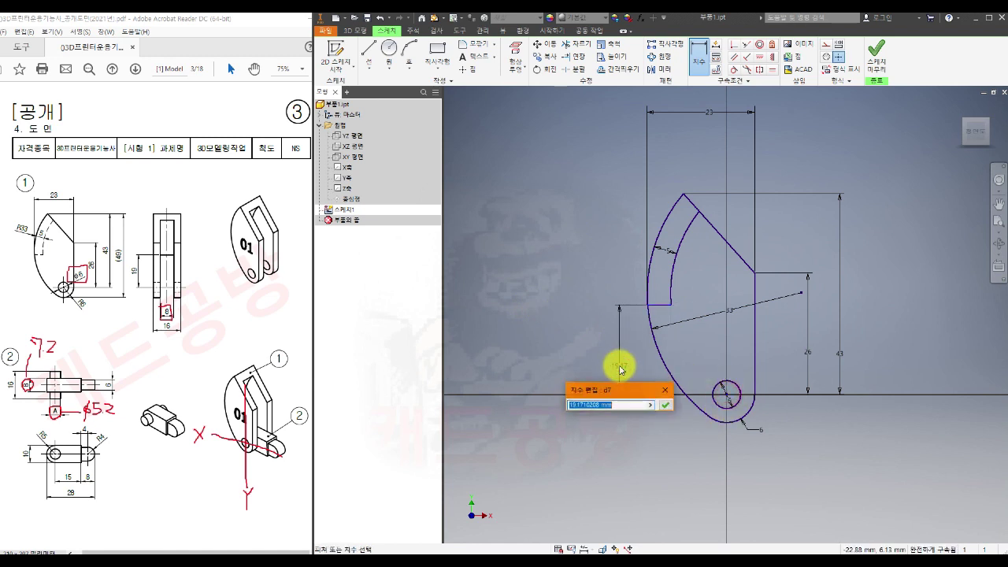
{"action": "type", "text": "7"}
{"action": "key", "text": "Return"}
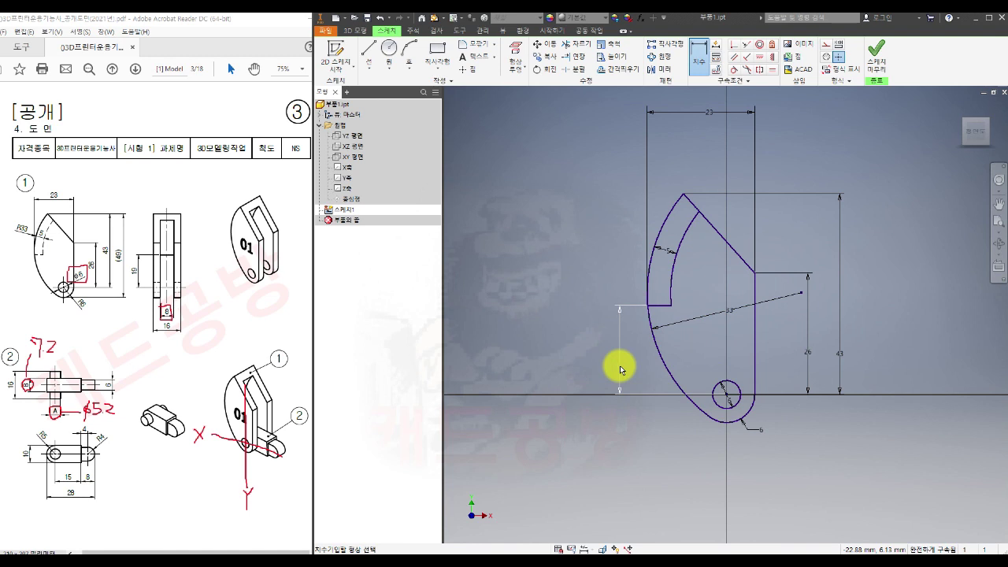
{"action": "key", "text": "Escape"}
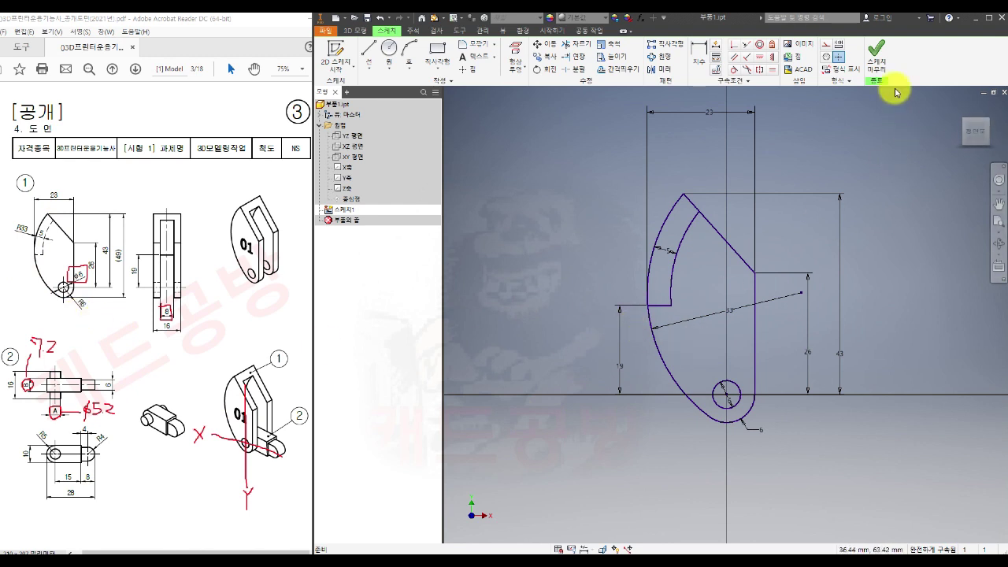
{"action": "left_click", "coordinate": [876, 57]}
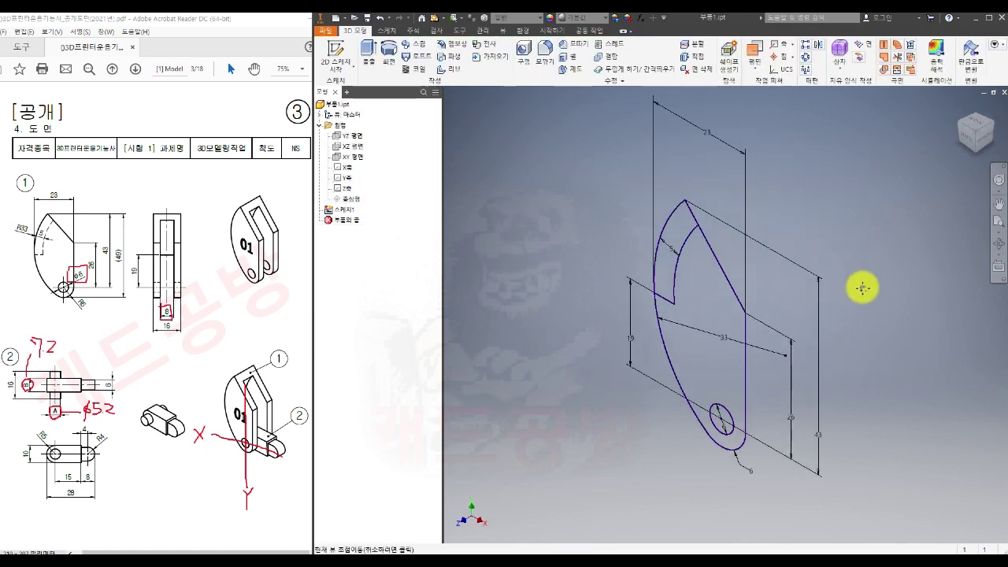
- Extrude both outline regions, leaving out the pivot hole, symmetrically by a distance of 16 mm
{"action": "left_click", "coordinate": [367, 49]}
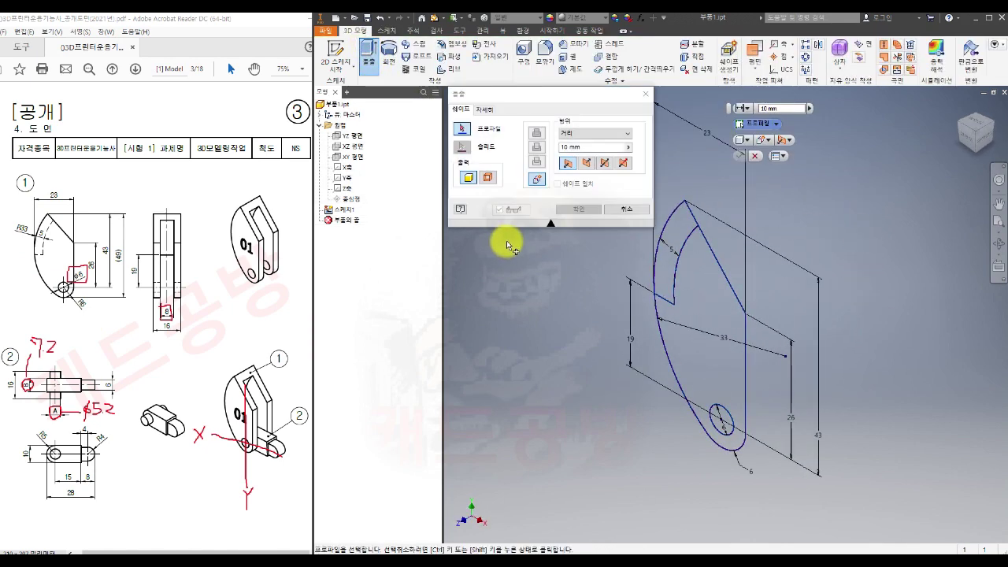
{"action": "left_click", "coordinate": [670, 253]}
{"action": "left_click", "coordinate": [684, 317]}
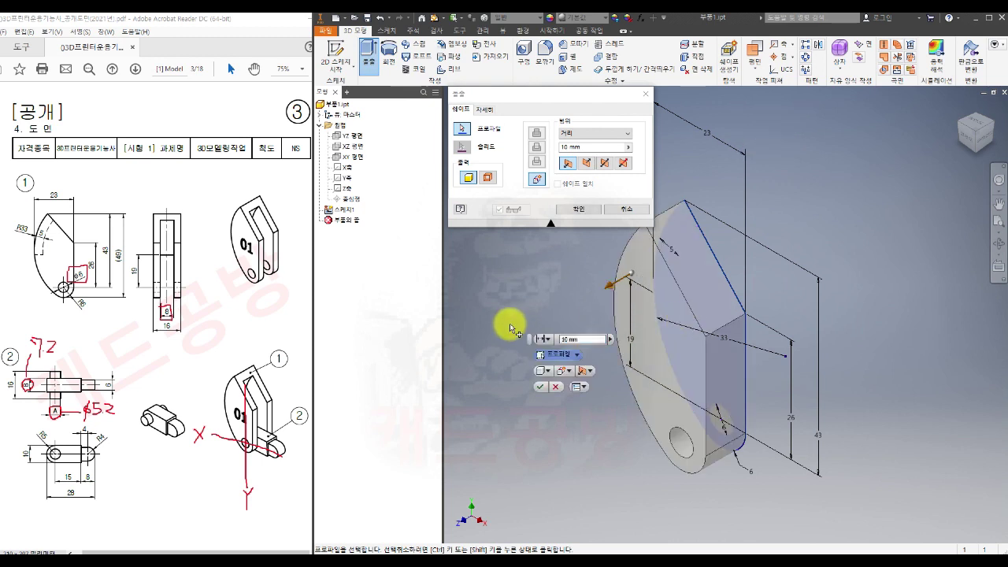
{"action": "left_click", "coordinate": [605, 163]}
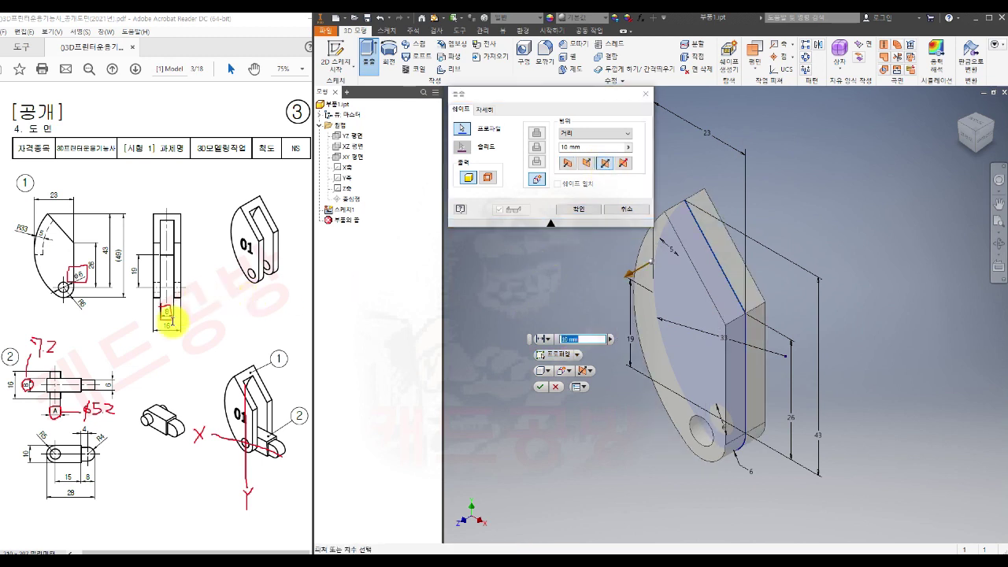
{"action": "left_click", "coordinate": [582, 149]}
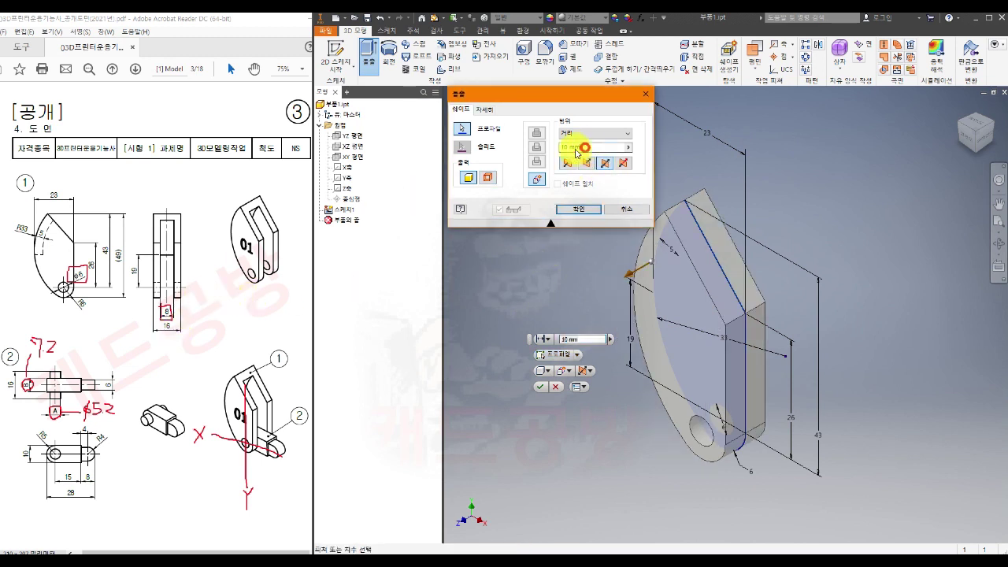
{"action": "type", "text": "16"}
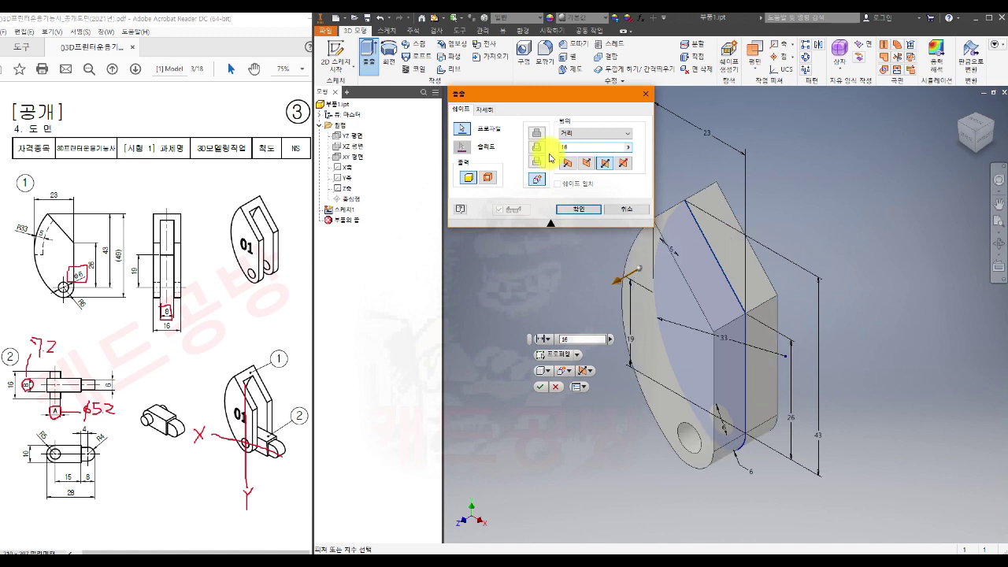
{"action": "left_click", "coordinate": [576, 211]}
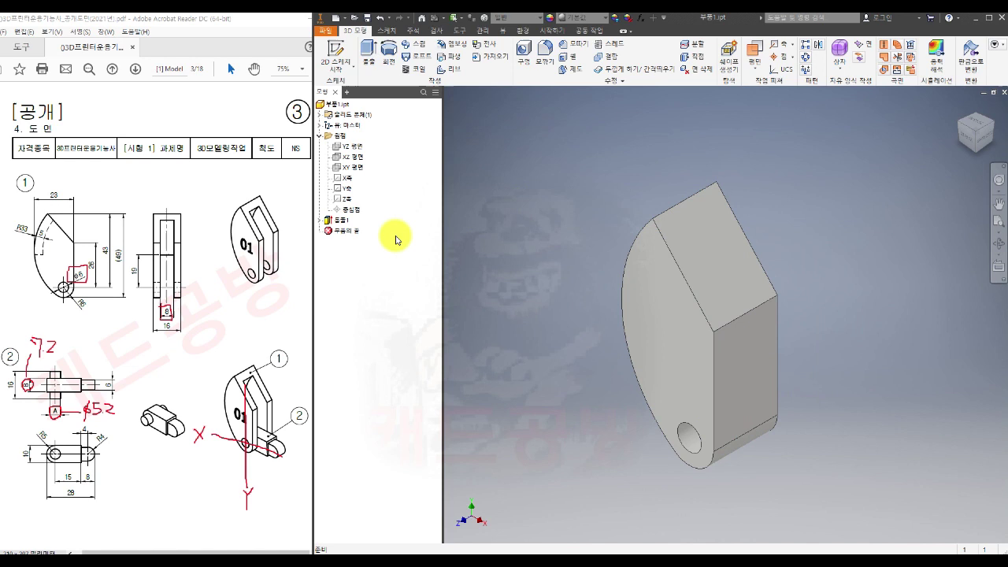
- Share the sketch used by the first extrusion so its regions can be reused
{"action": "left_click", "coordinate": [320, 222]}
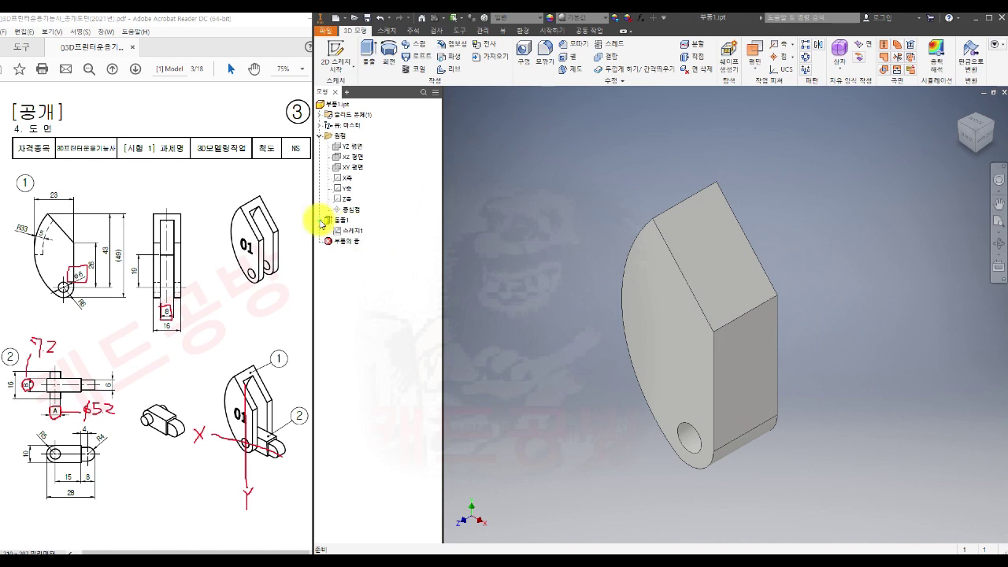
{"action": "right_click", "coordinate": [358, 233]}
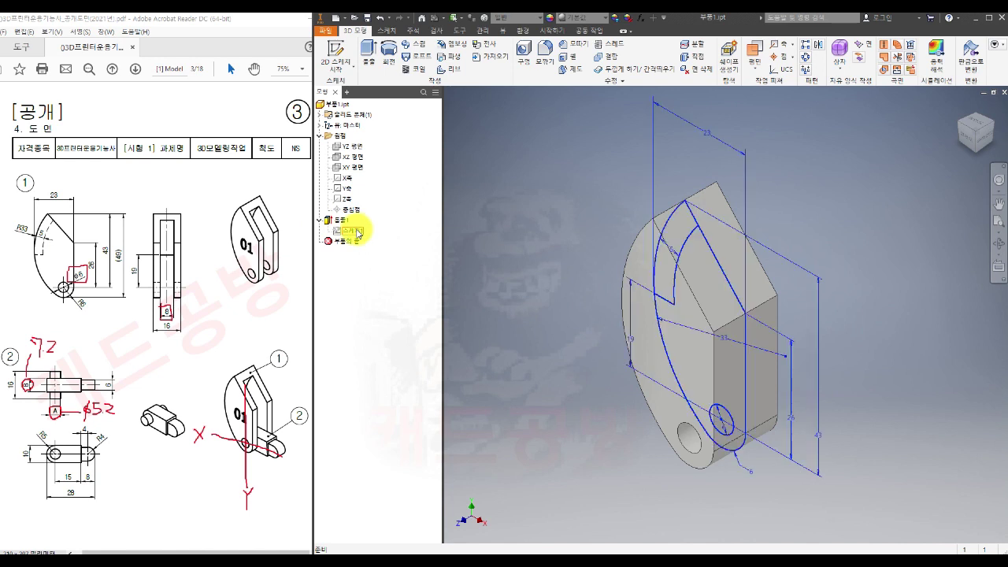
{"action": "left_click", "coordinate": [382, 282]}
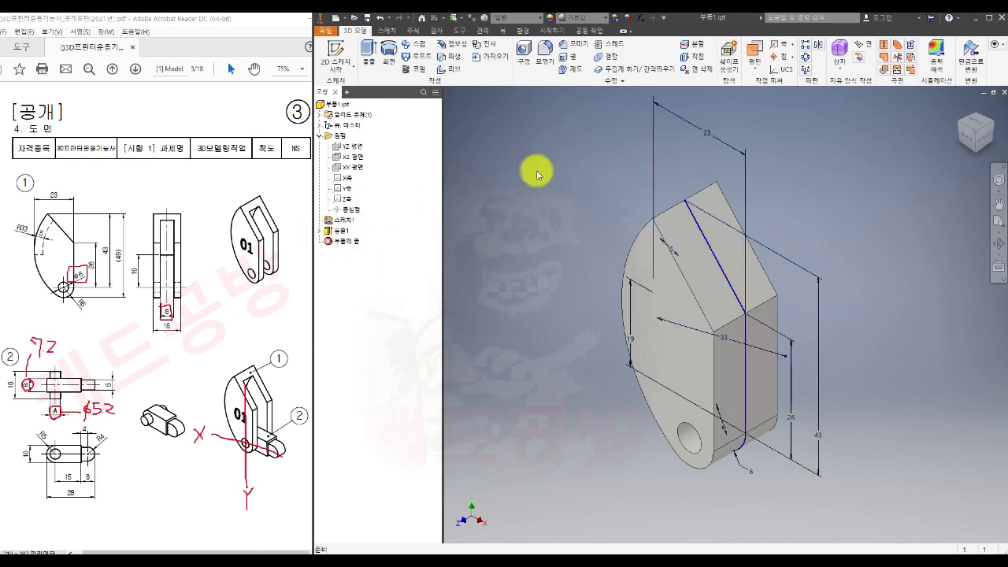
- Cut the outline region inside the slot boundary symmetrically by 8 mm with Extrude, and hide the shared sketch
{"action": "left_click", "coordinate": [368, 51]}
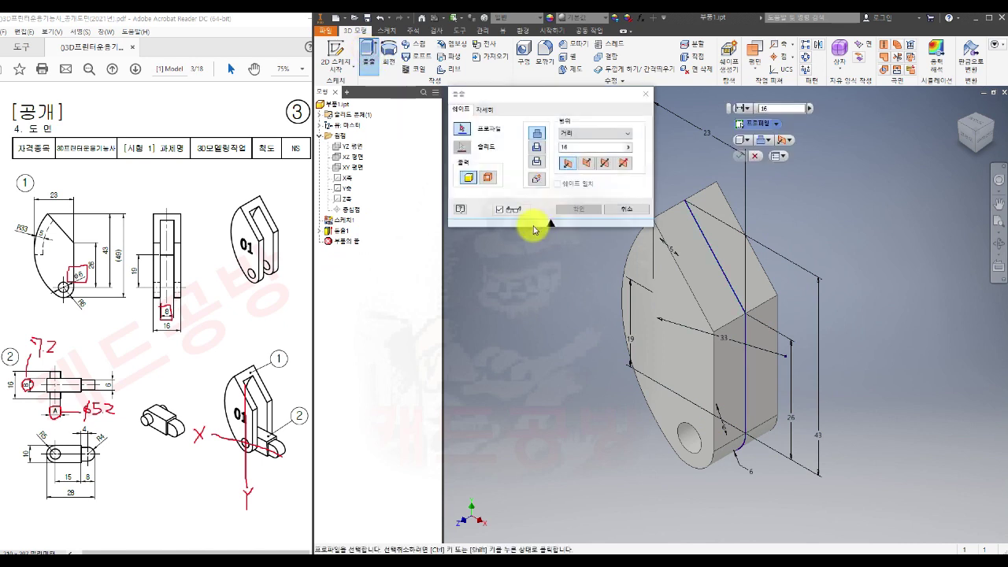
{"action": "left_click", "coordinate": [537, 148]}
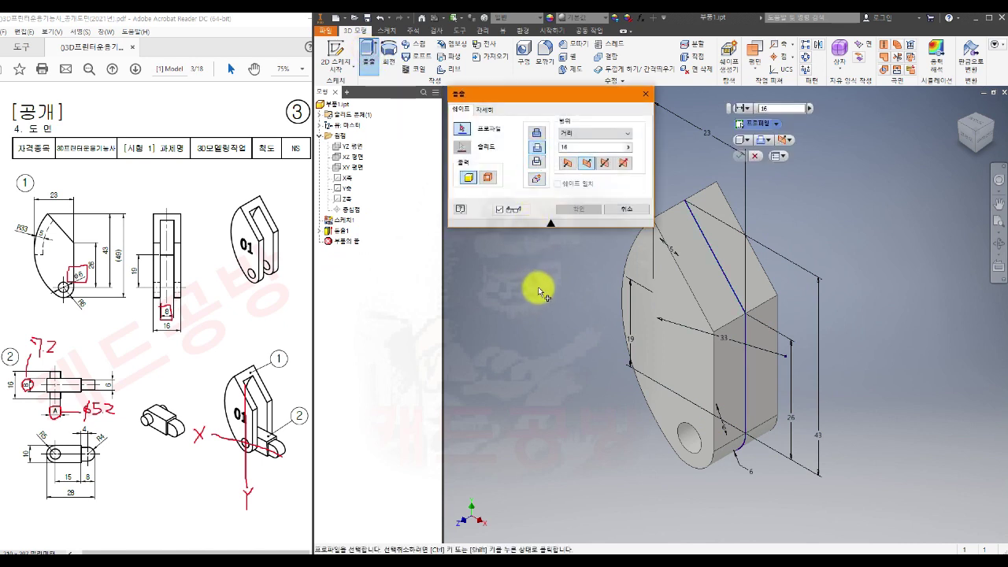
{"action": "left_click", "coordinate": [716, 317]}
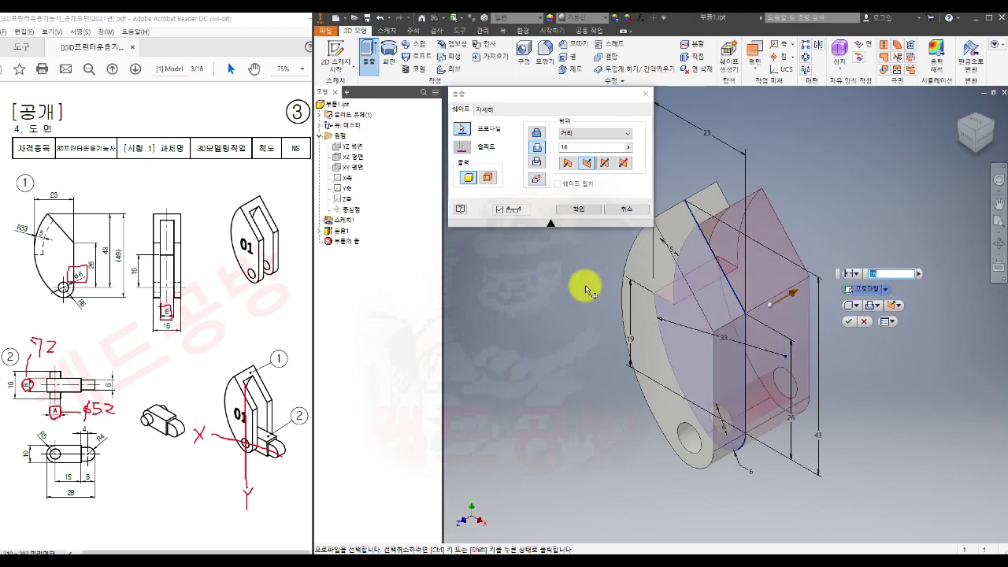
{"action": "left_click", "coordinate": [604, 163]}
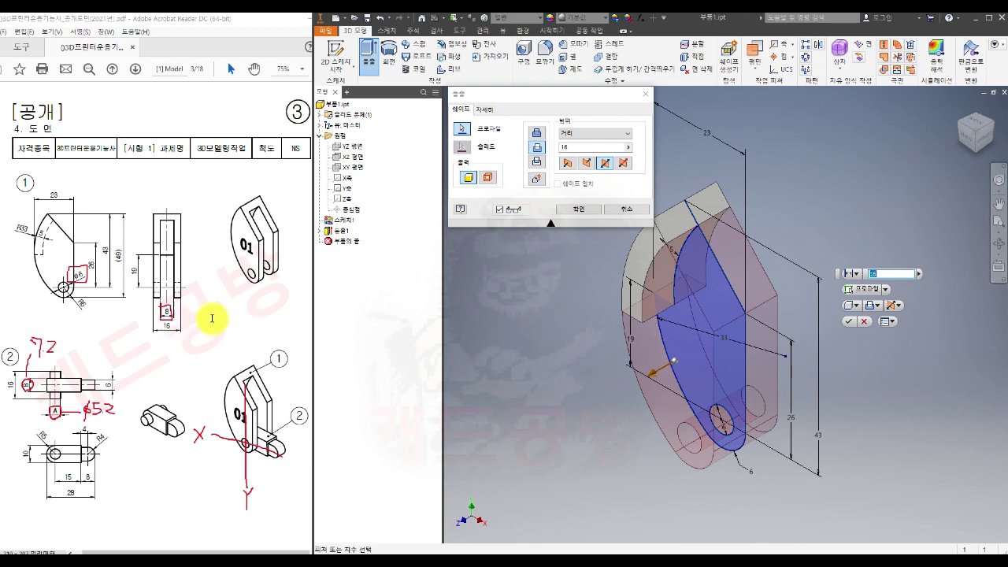
{"action": "left_click", "coordinate": [570, 147]}
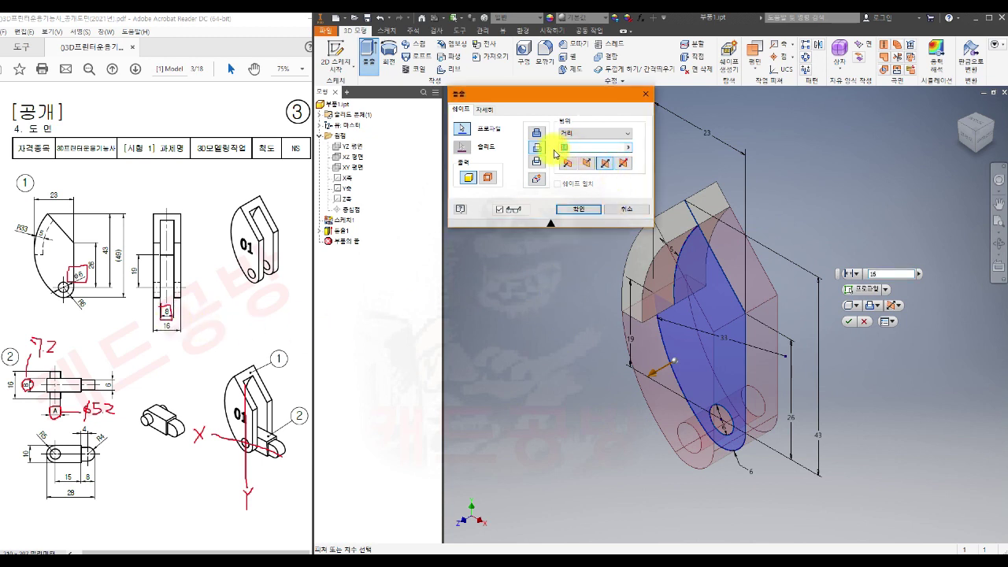
{"action": "type", "text": "8"}
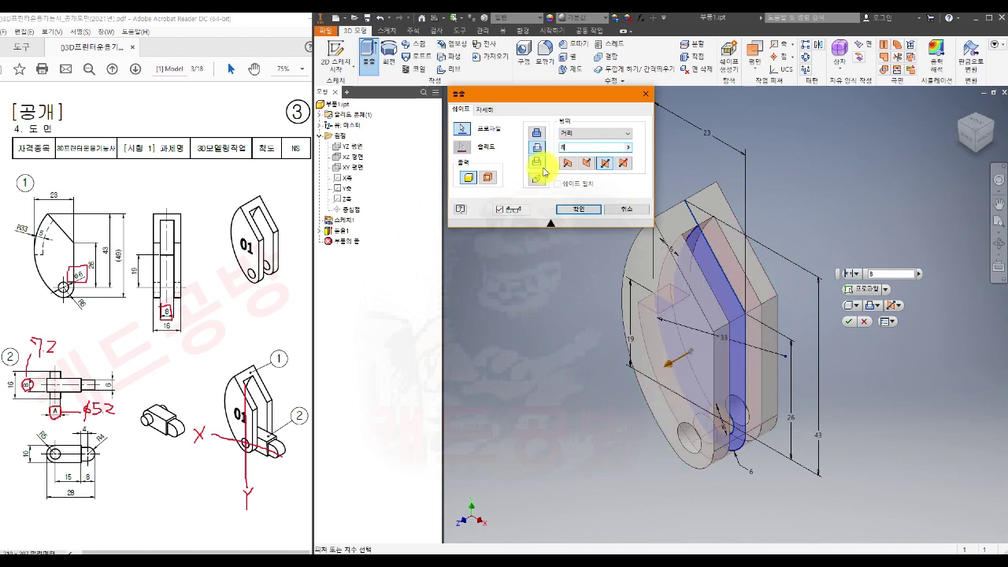
{"action": "left_click", "coordinate": [582, 208]}
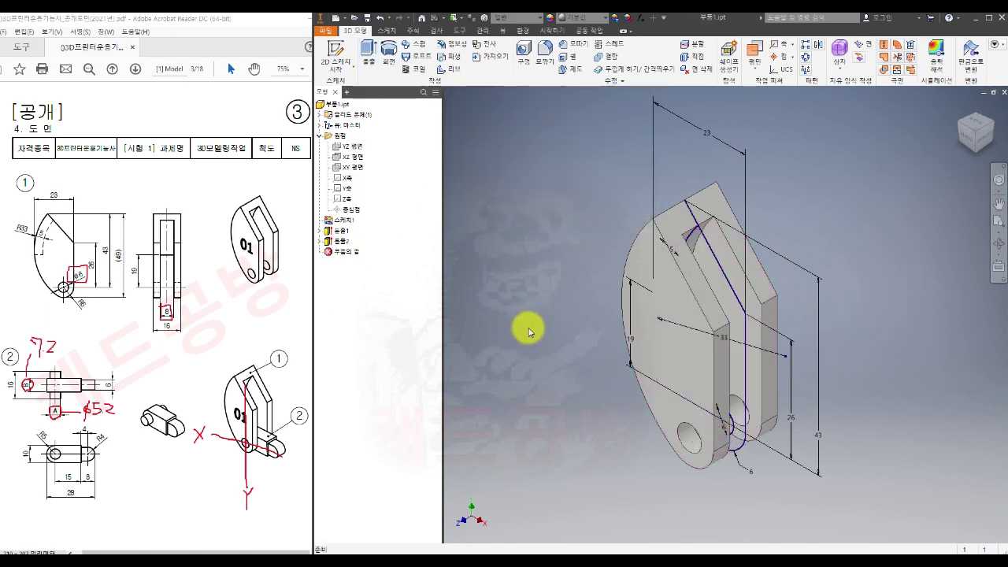
{"action": "right_click", "coordinate": [347, 223]}
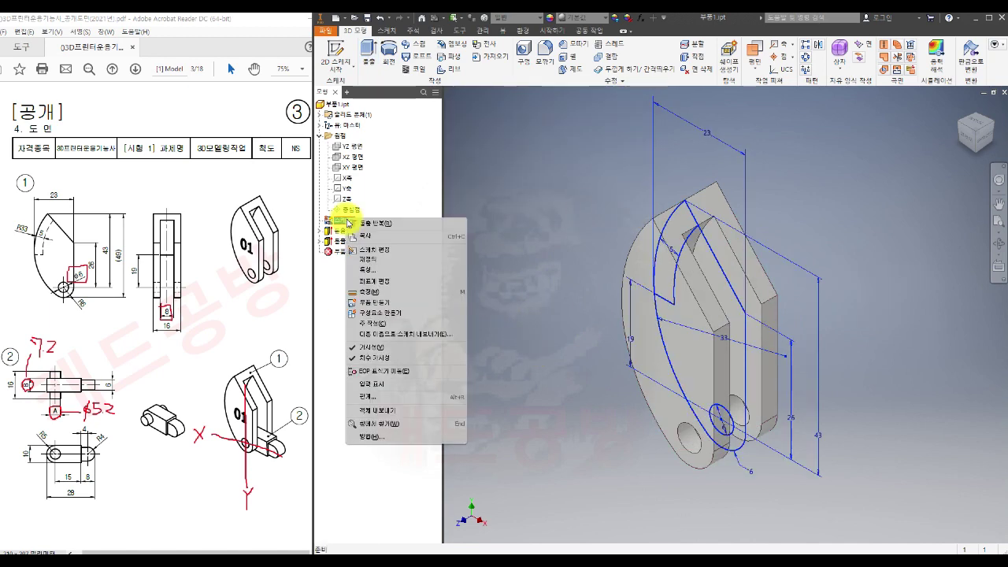
{"action": "left_click", "coordinate": [352, 347]}
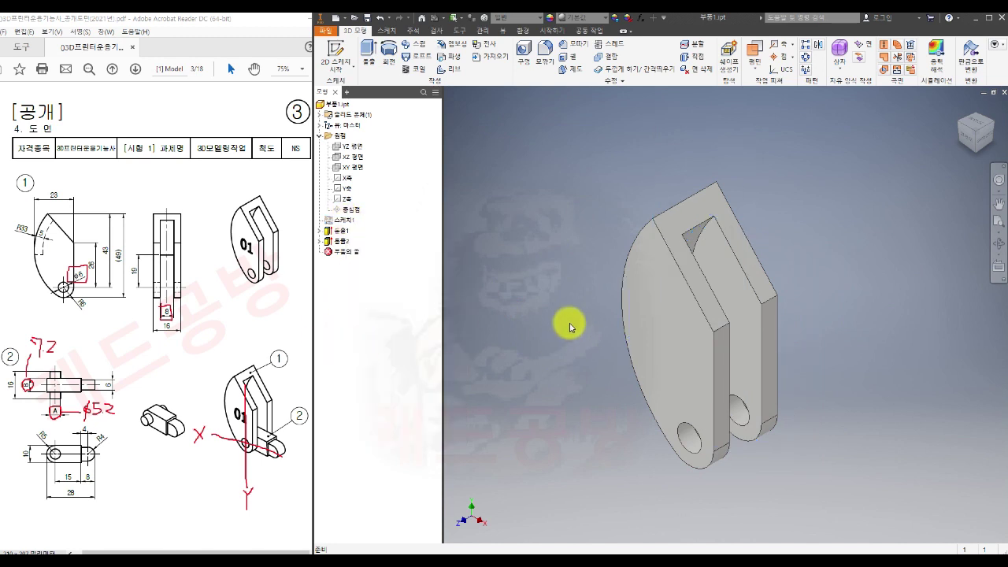
- Create a work plane offset 12 mm outward from the part's front side face and start a sketch on it
{"action": "middle_click_drag", "start_coordinate": [571, 325], "coordinate": [607, 322]}
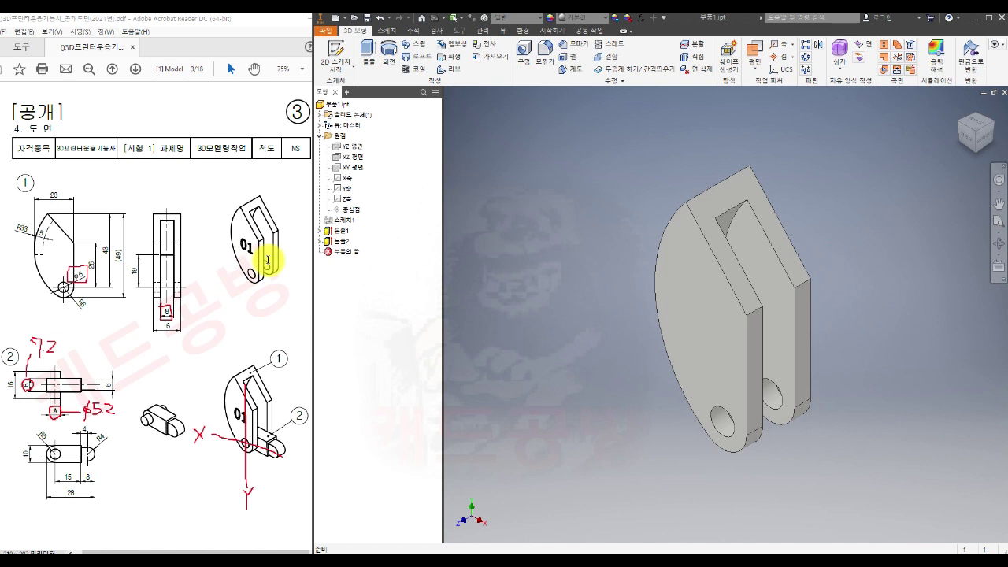
{"action": "left_click", "coordinate": [754, 52]}
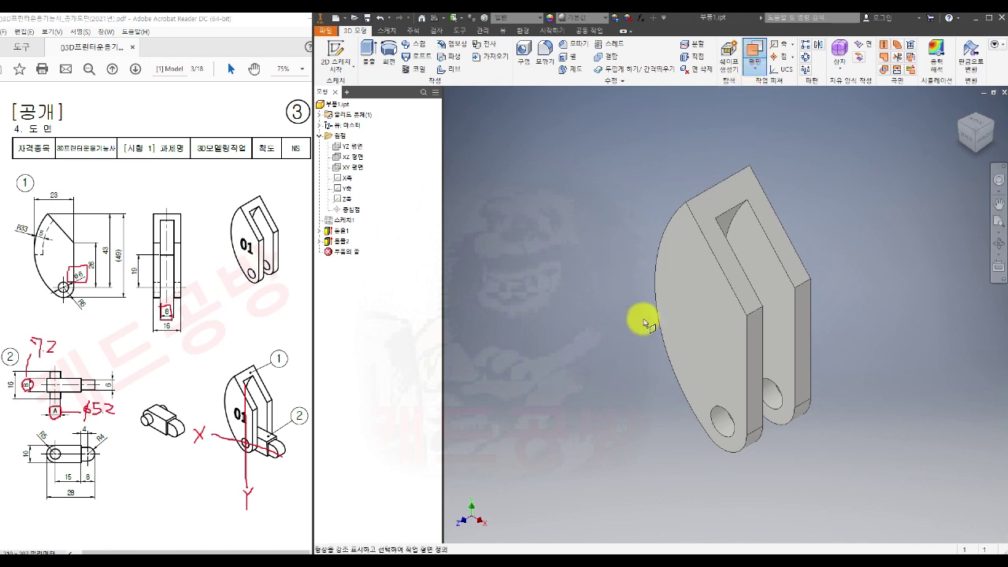
{"action": "left_click", "coordinate": [704, 326]}
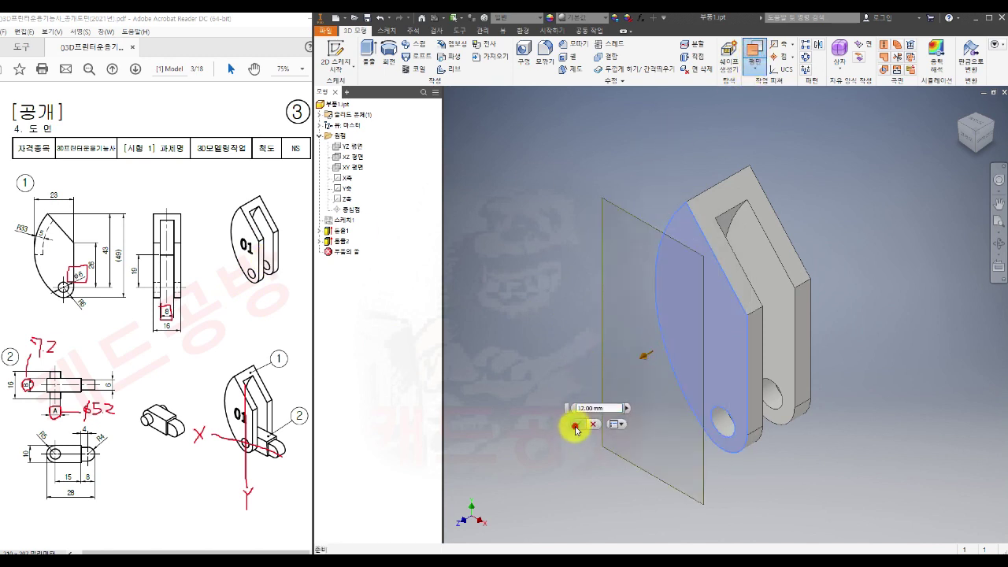
{"action": "left_click", "coordinate": [578, 424]}
{"action": "left_click", "coordinate": [603, 405]}
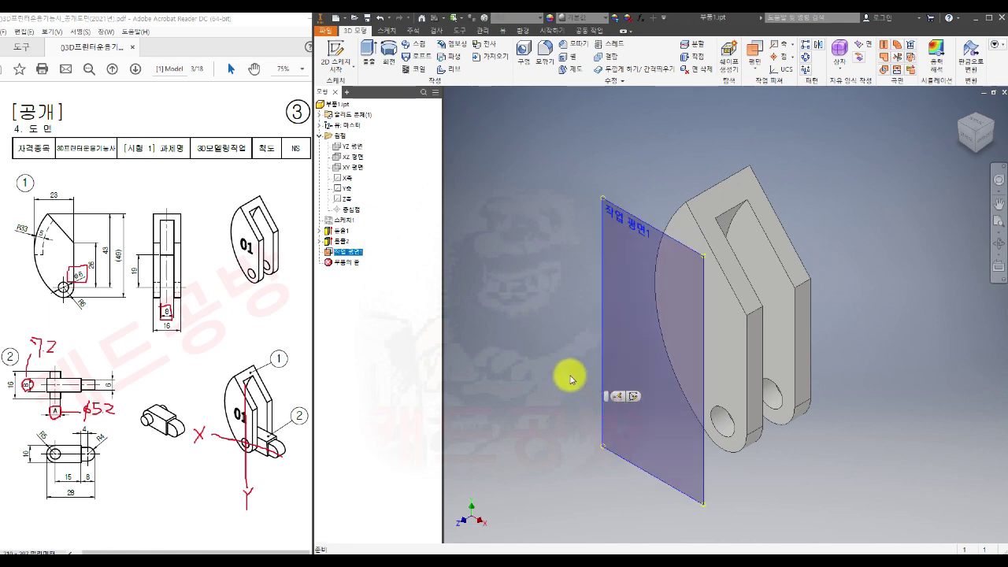
{"action": "key", "text": "s"}
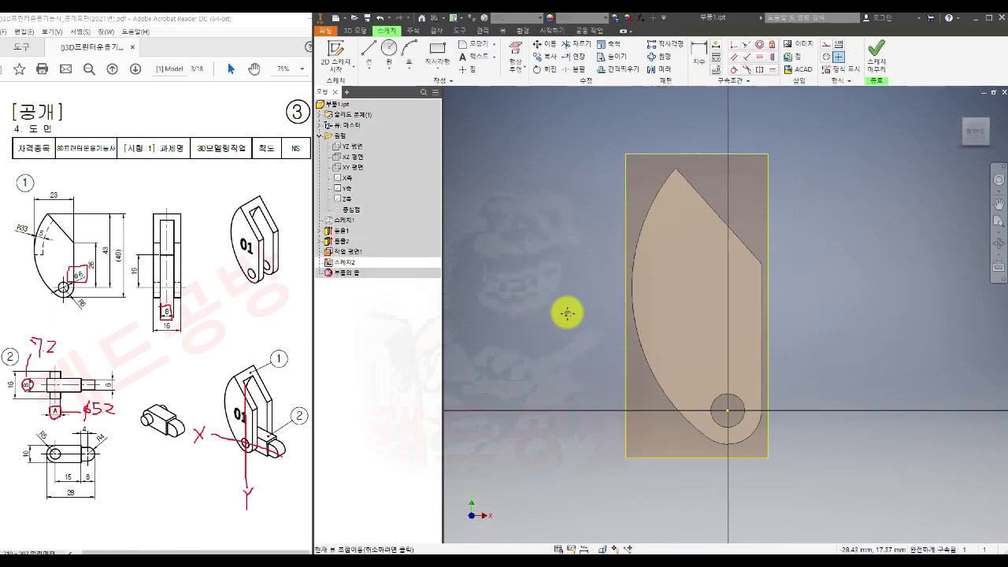
- Add the sketch text "01" with a height of 8 mm beside the part's straight edge above the pivot hole
{"action": "left_click", "coordinate": [483, 59]}
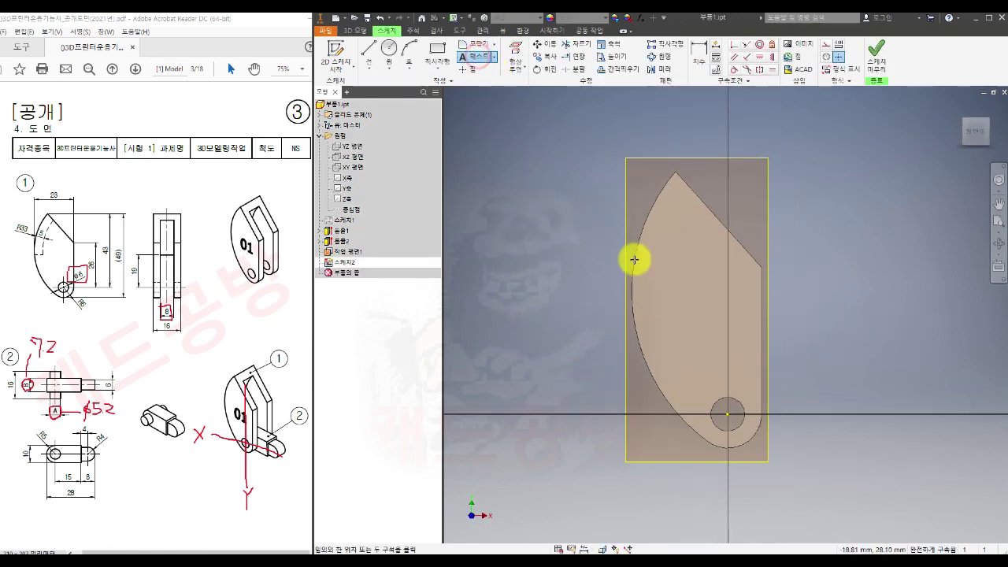
{"action": "left_click", "coordinate": [710, 300]}
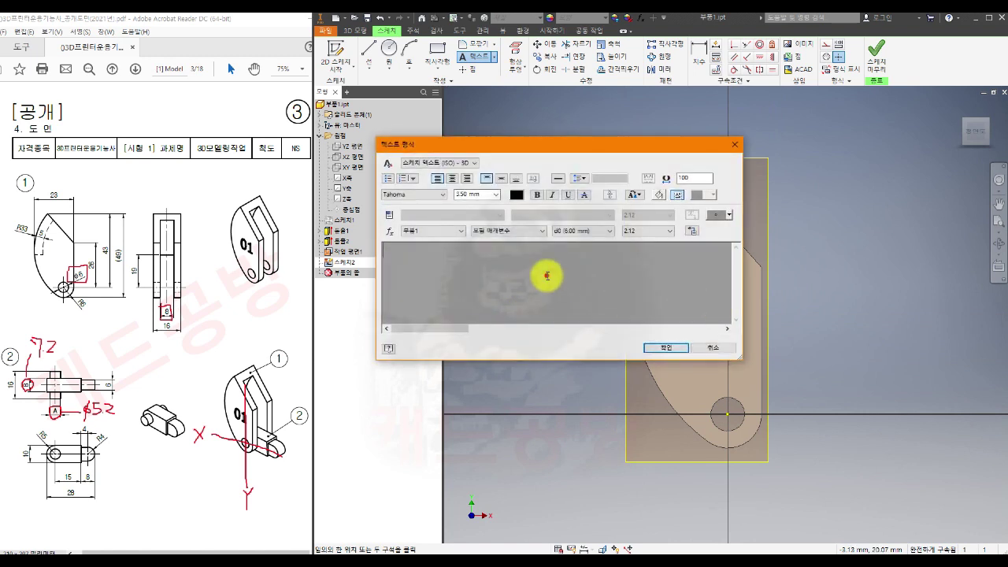
{"action": "type", "text": "01"}
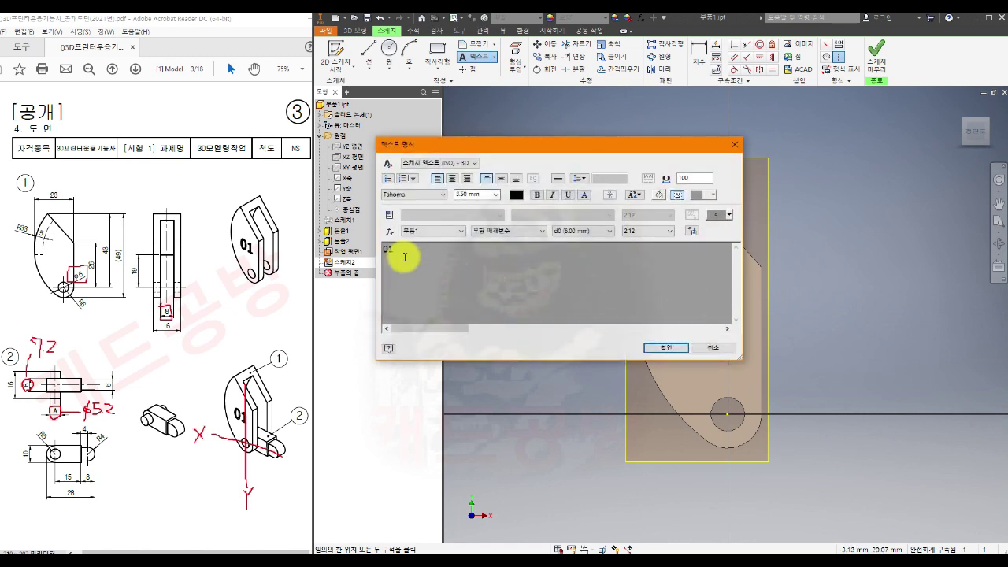
{"action": "left_click_drag", "start_coordinate": [398, 251], "coordinate": [383, 251]}
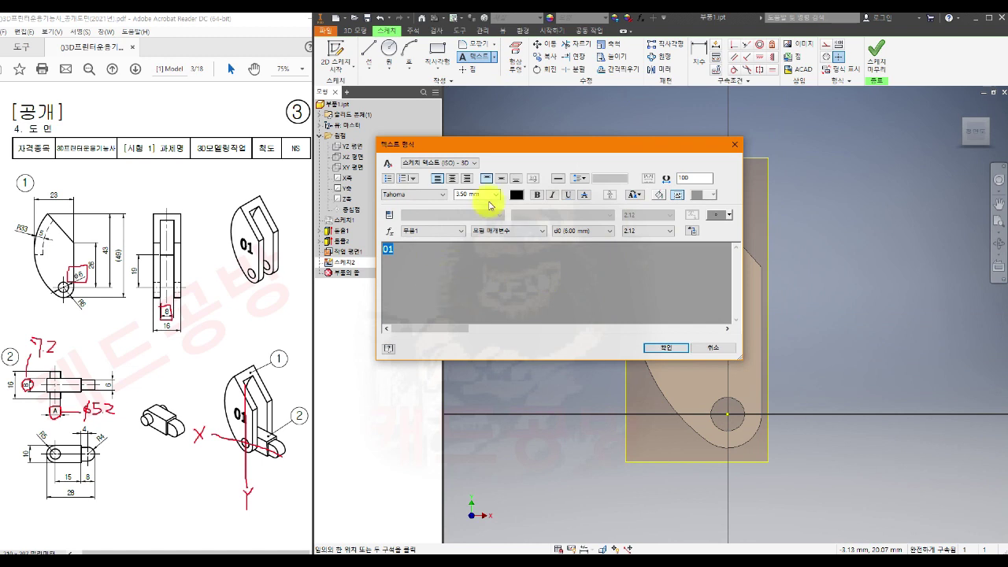
{"action": "left_click_drag", "start_coordinate": [487, 194], "coordinate": [456, 196]}
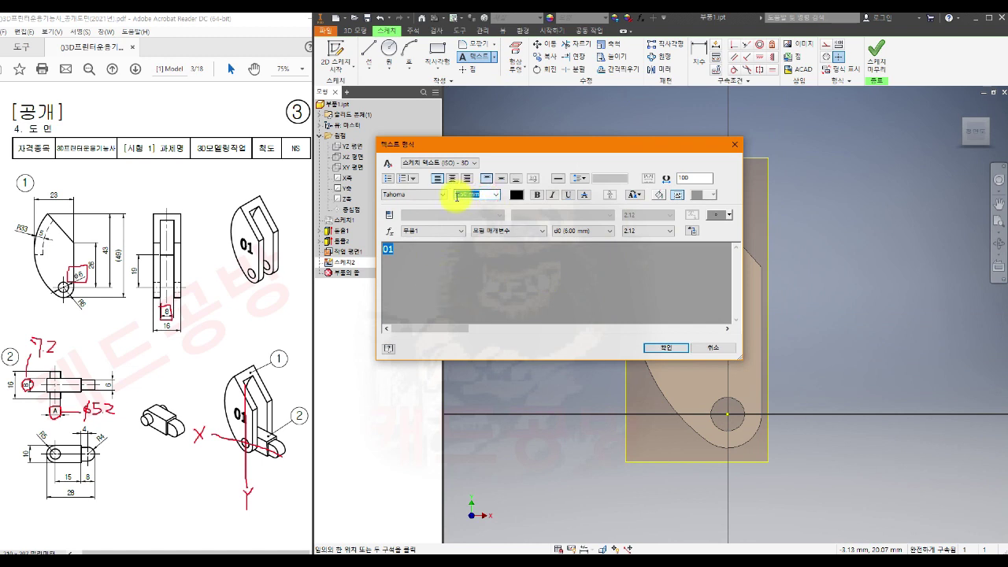
{"action": "type", "text": "8"}
{"action": "left_click", "coordinate": [454, 288]}
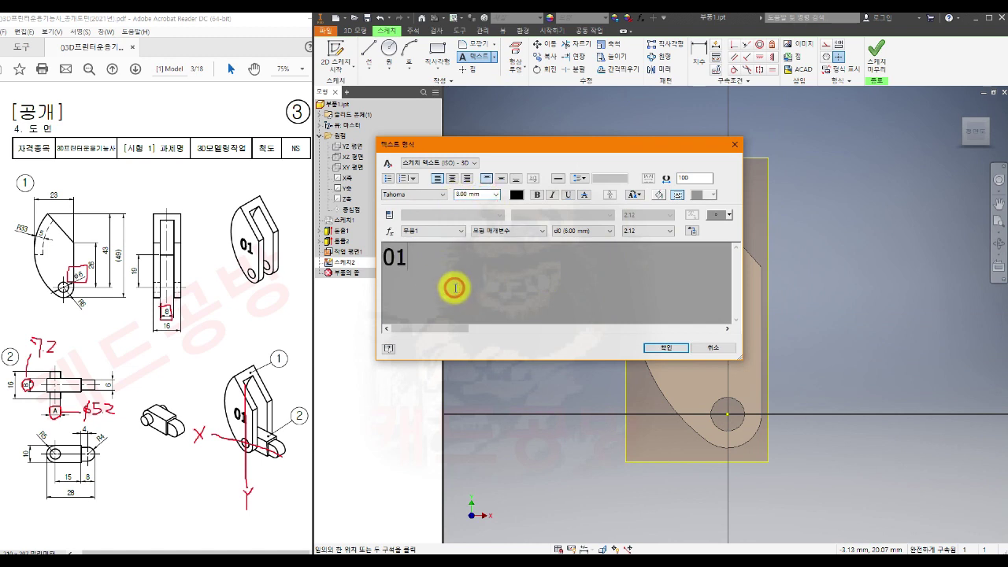
{"action": "left_click", "coordinate": [676, 347]}
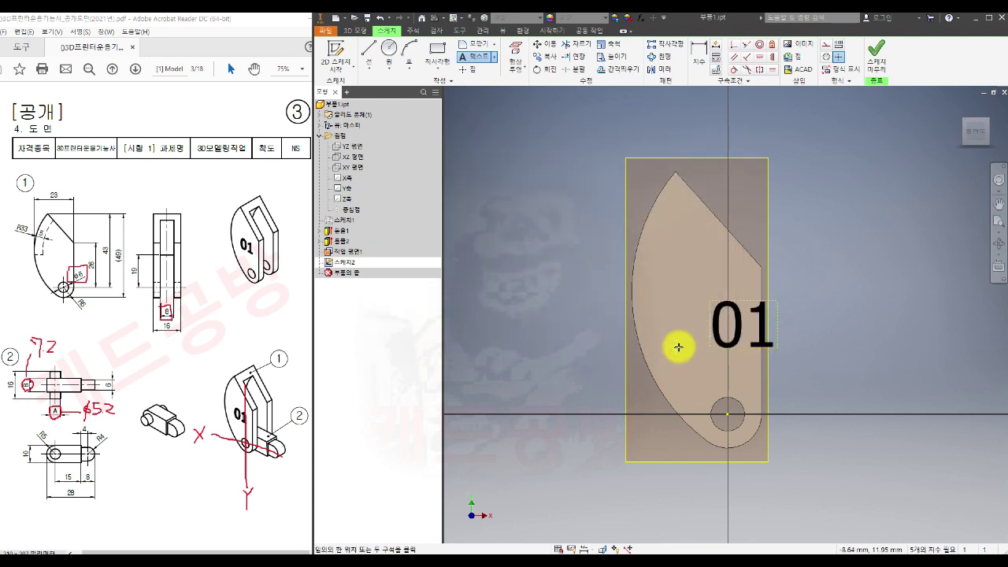
- Move the "01" text fully inside the part's outline above the pivot hole and finish the sketch
{"action": "left_click_drag", "start_coordinate": [736, 332], "coordinate": [717, 323]}
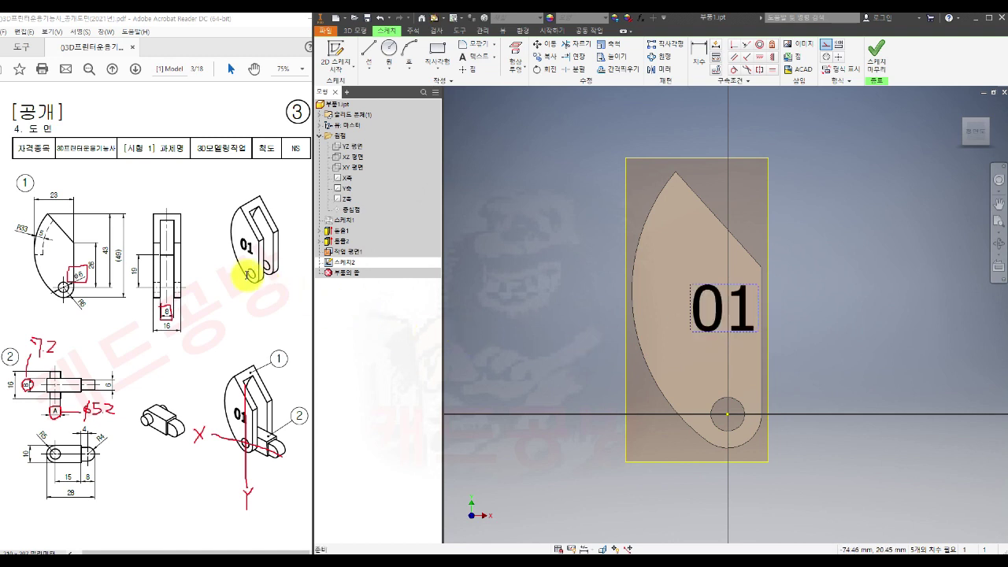
{"action": "left_click_drag", "start_coordinate": [722, 316], "coordinate": [718, 311]}
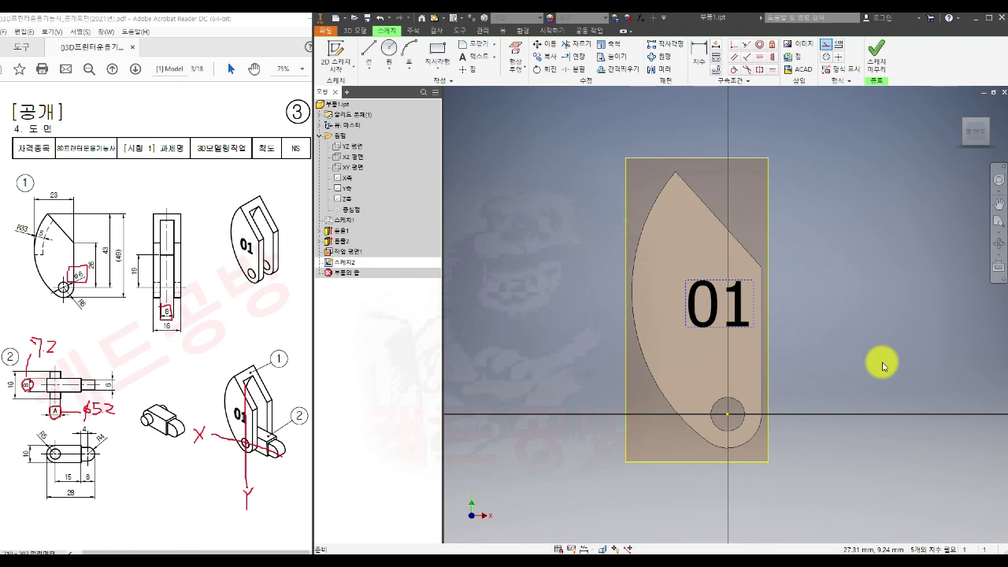
{"action": "left_click", "coordinate": [877, 57]}
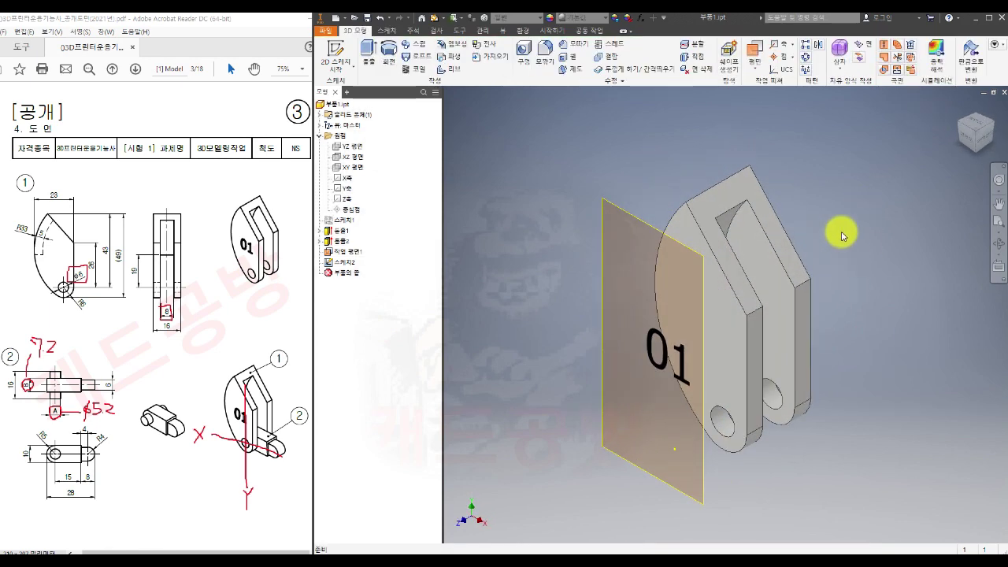
- Engrave the "01" text 1 mm deep into the side face with Emboss, reversing its direction, and hide the offset work plane
{"action": "left_click", "coordinate": [456, 46]}
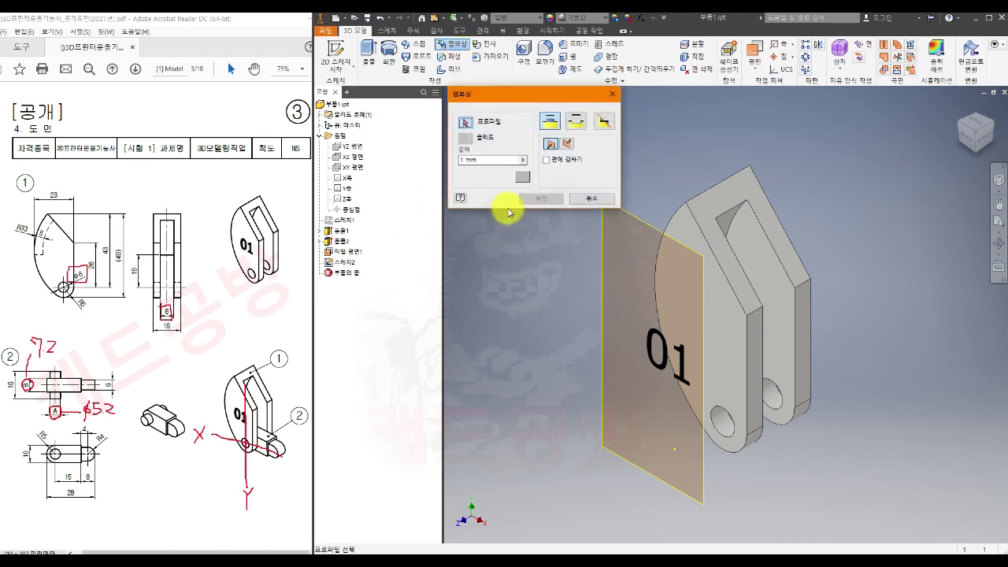
{"action": "left_click", "coordinate": [667, 356]}
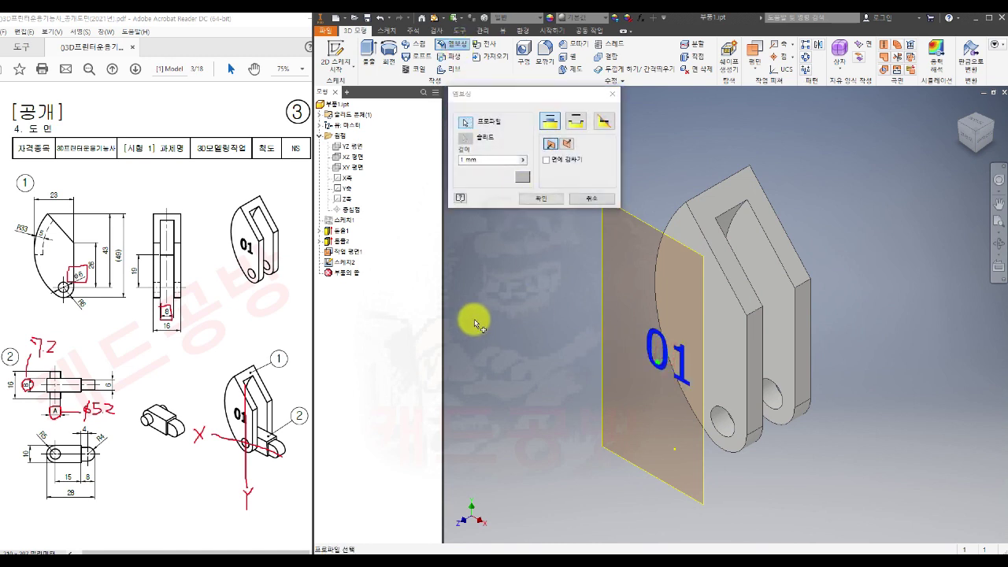
{"action": "left_click", "coordinate": [567, 145]}
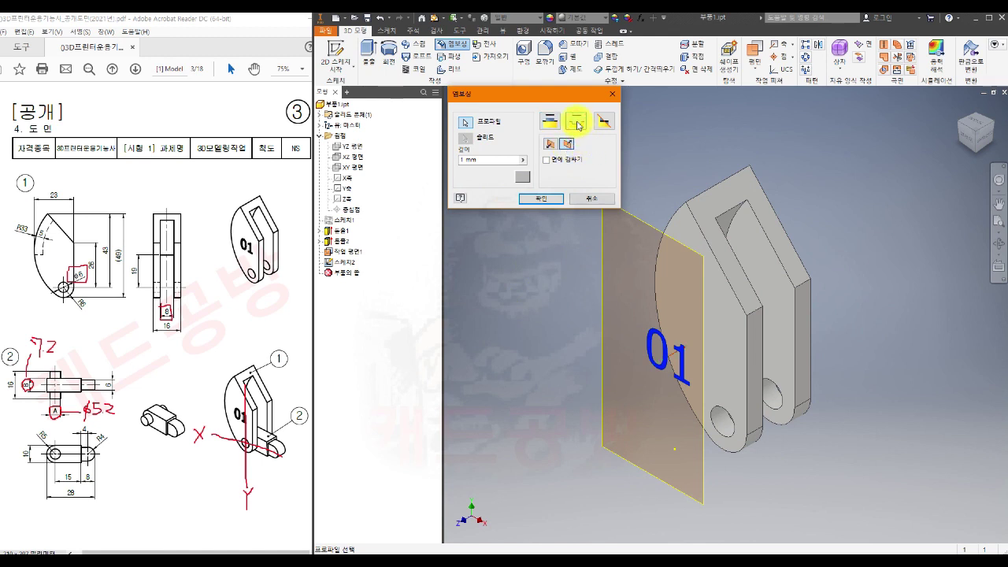
{"action": "left_click", "coordinate": [544, 200]}
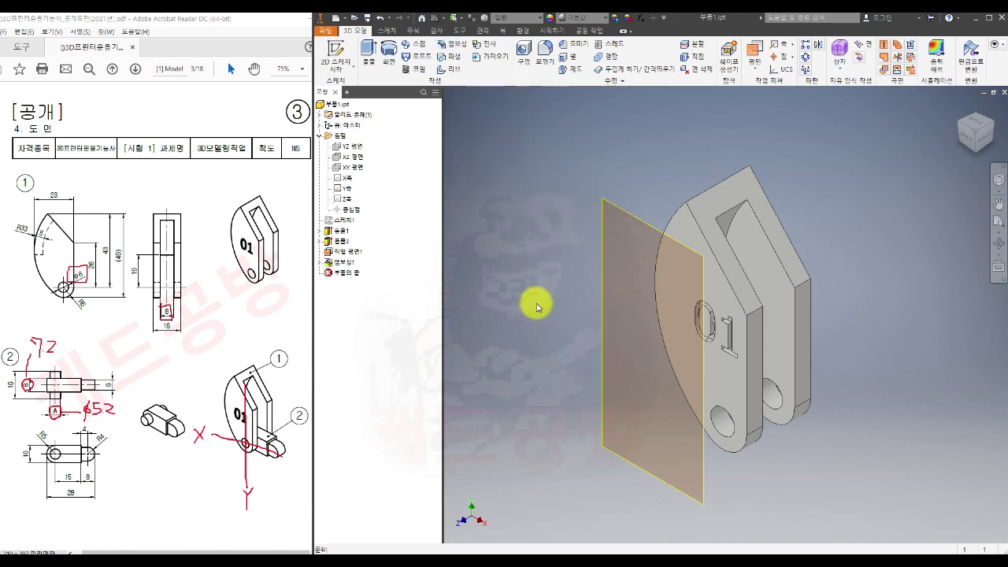
{"action": "right_click", "coordinate": [351, 252]}
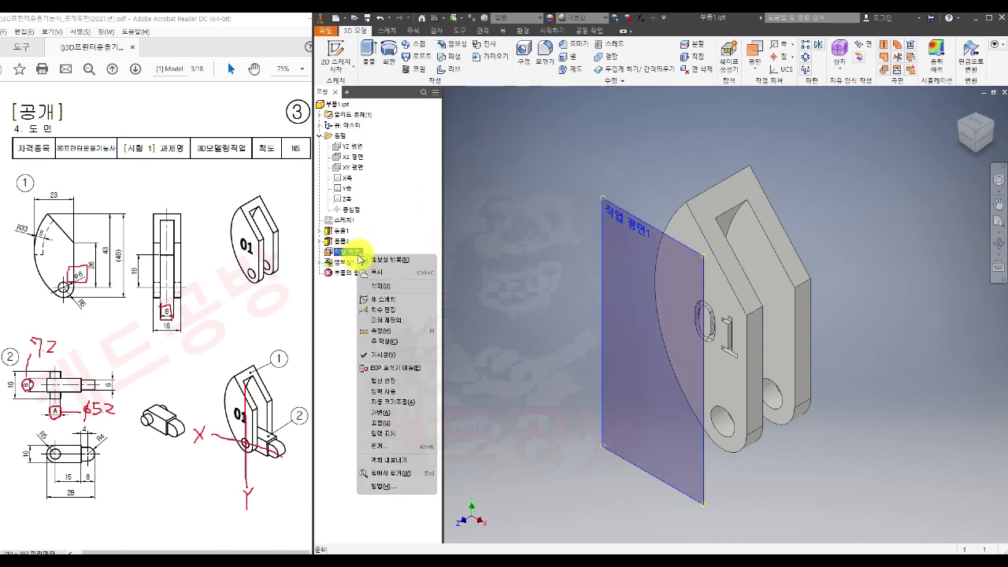
{"action": "left_click", "coordinate": [371, 359]}
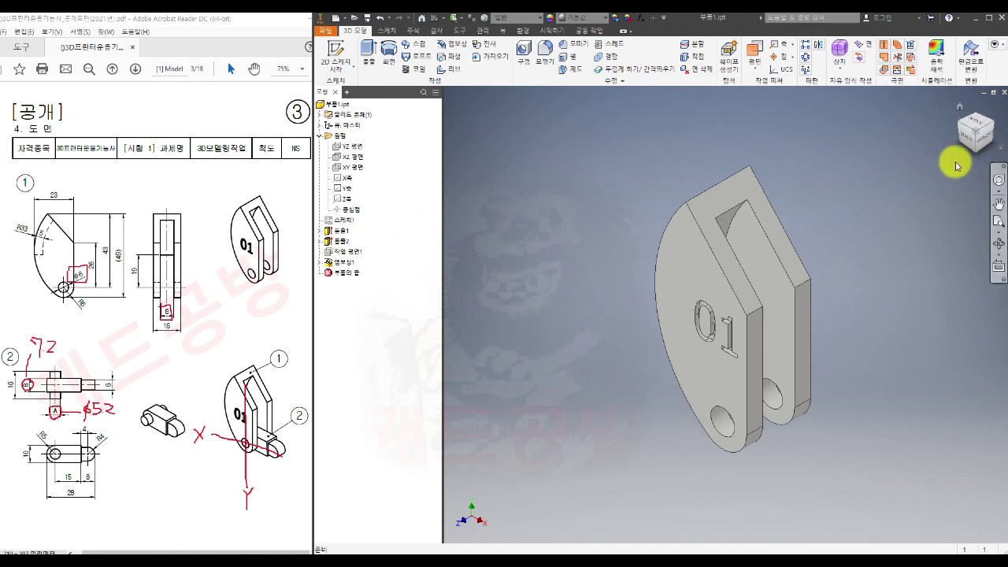
- Check the engraved part from the front and side, then save and close its file
{"action": "left_click", "coordinate": [968, 140]}
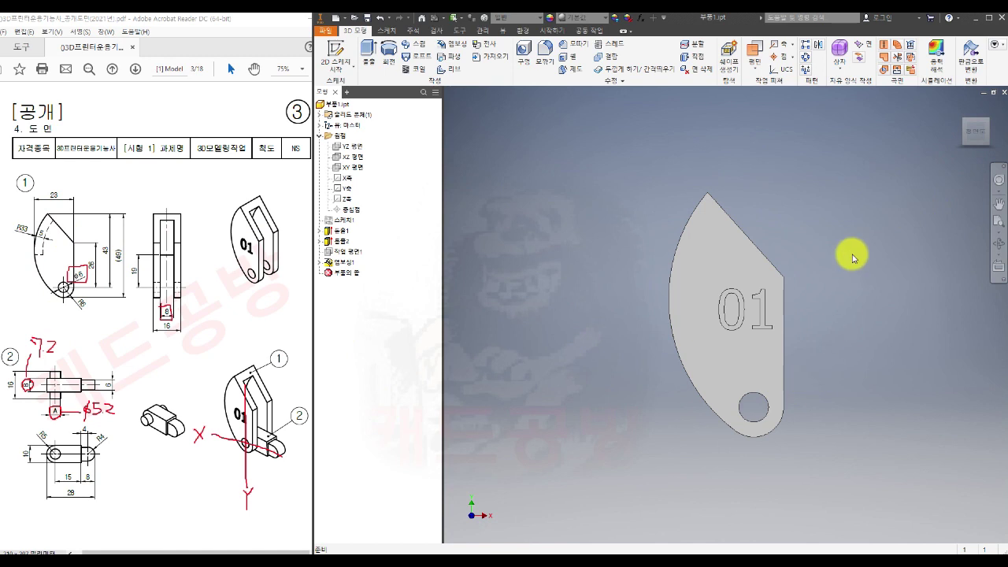
{"action": "left_click", "coordinate": [994, 134]}
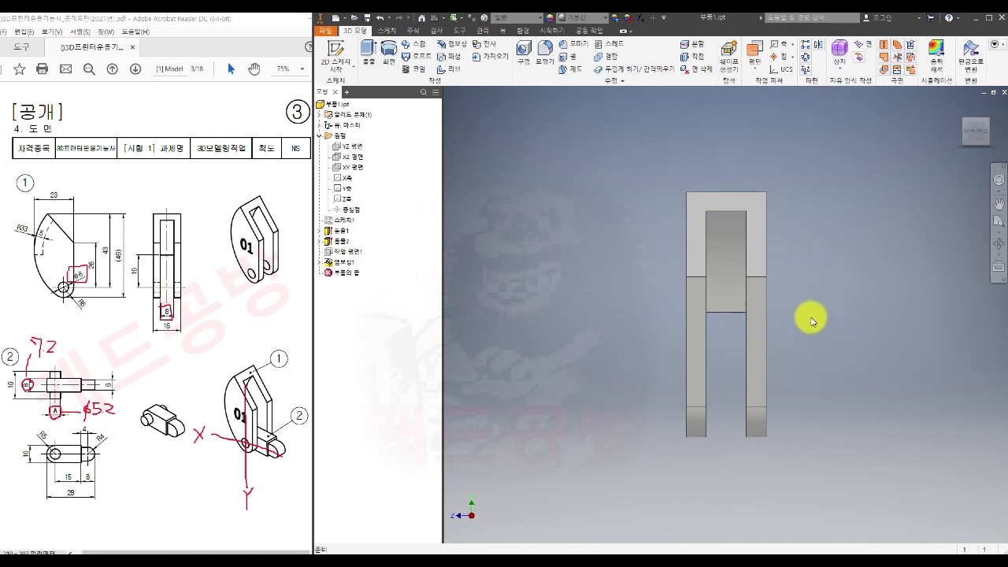
{"action": "left_click", "coordinate": [956, 102]}
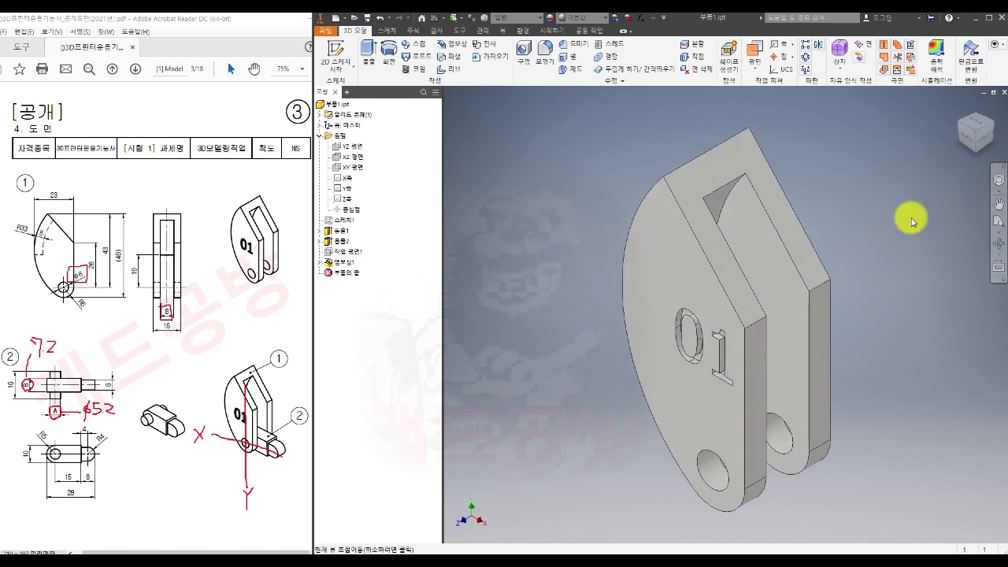
{"action": "scroll", "coordinate": [898, 225], "scroll_direction": "down", "scroll_amount": 3}
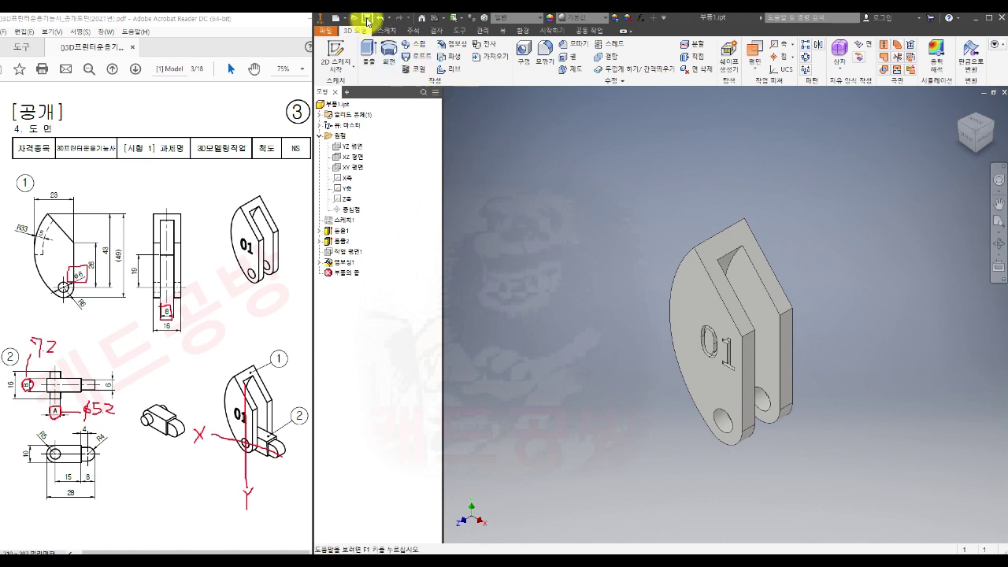
{"action": "left_click", "coordinate": [1003, 92]}
- Create a new part from SM templates.ipt and save it as 부품2.ipt in folder 03
{"action": "left_click", "coordinate": [361, 53]}
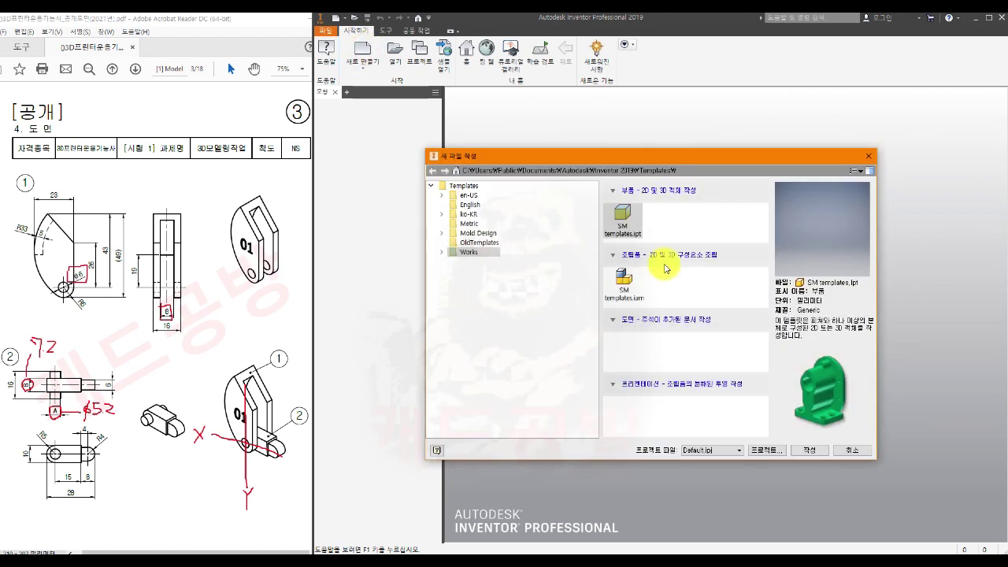
{"action": "left_click", "coordinate": [808, 450]}
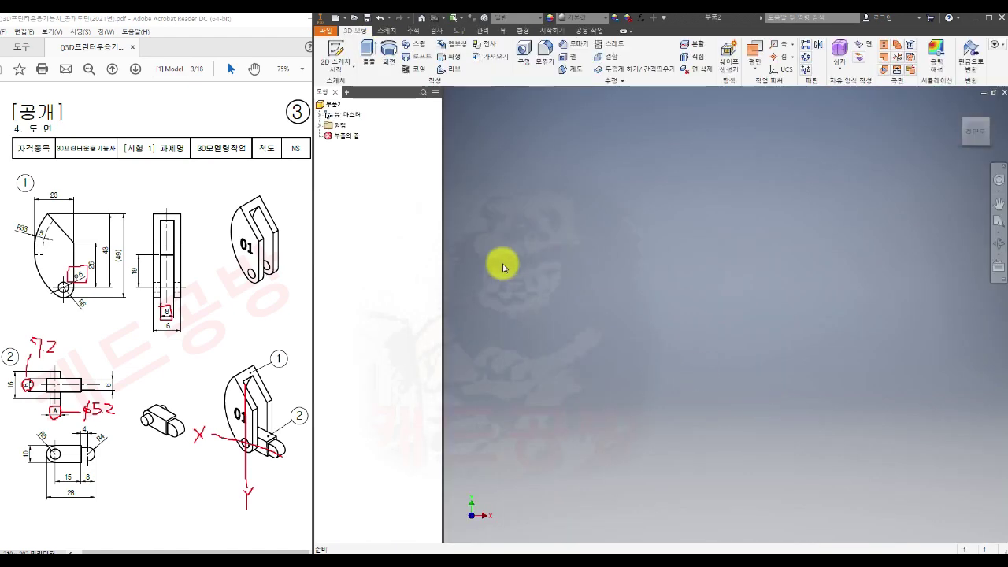
{"action": "left_click", "coordinate": [328, 32]}
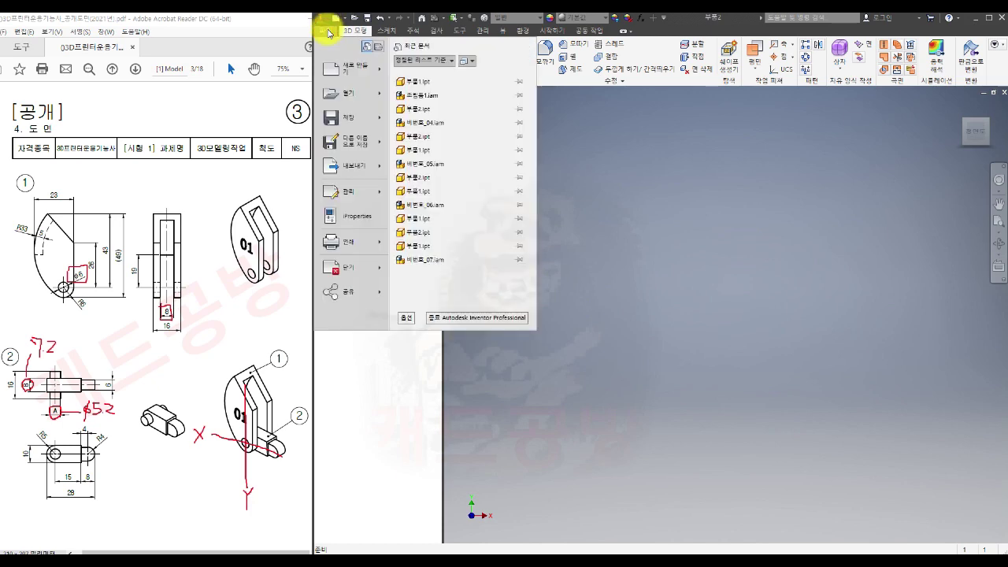
{"action": "mouse_move", "coordinate": [353, 141]}
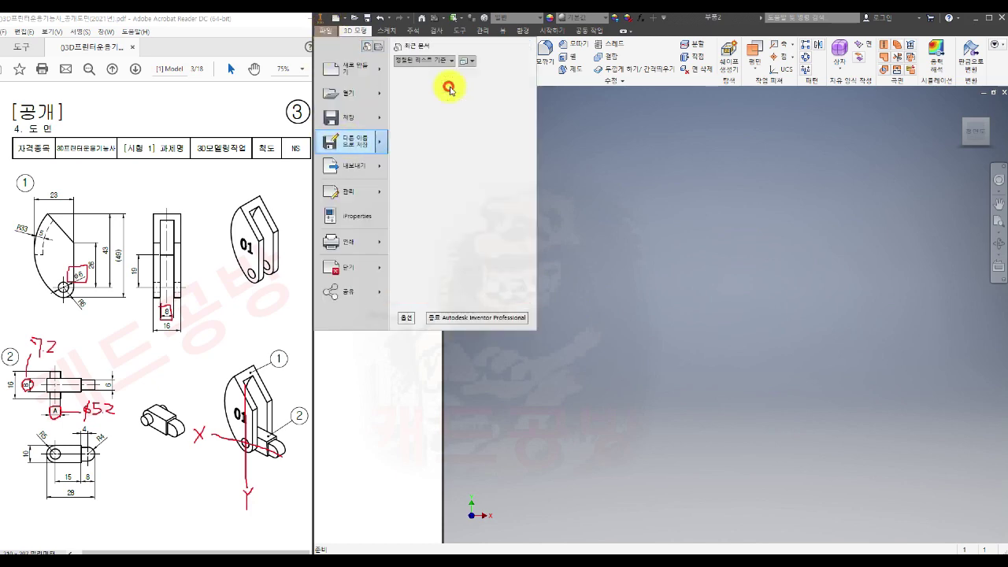
{"action": "left_click", "coordinate": [449, 82]}
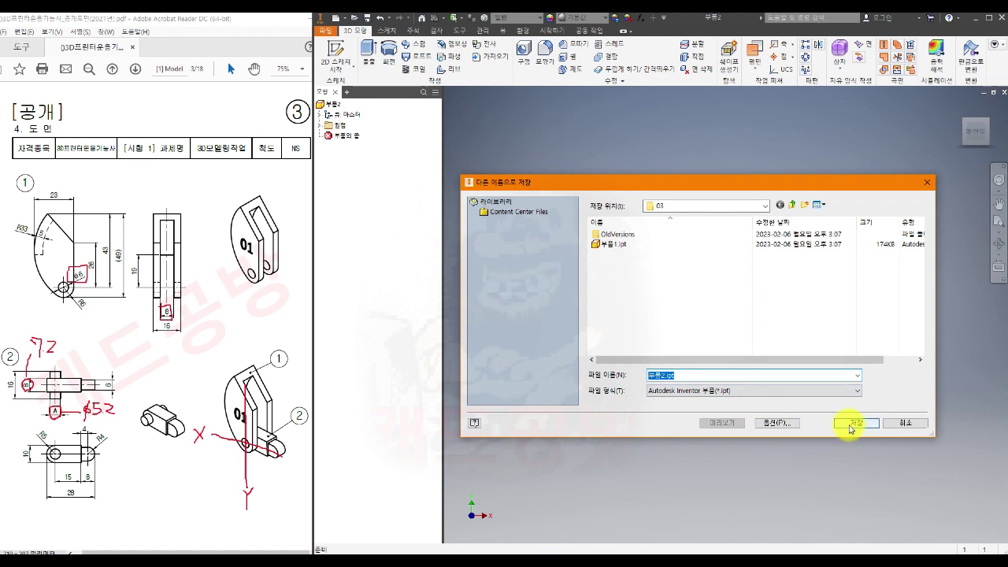
{"action": "left_click", "coordinate": [851, 428]}
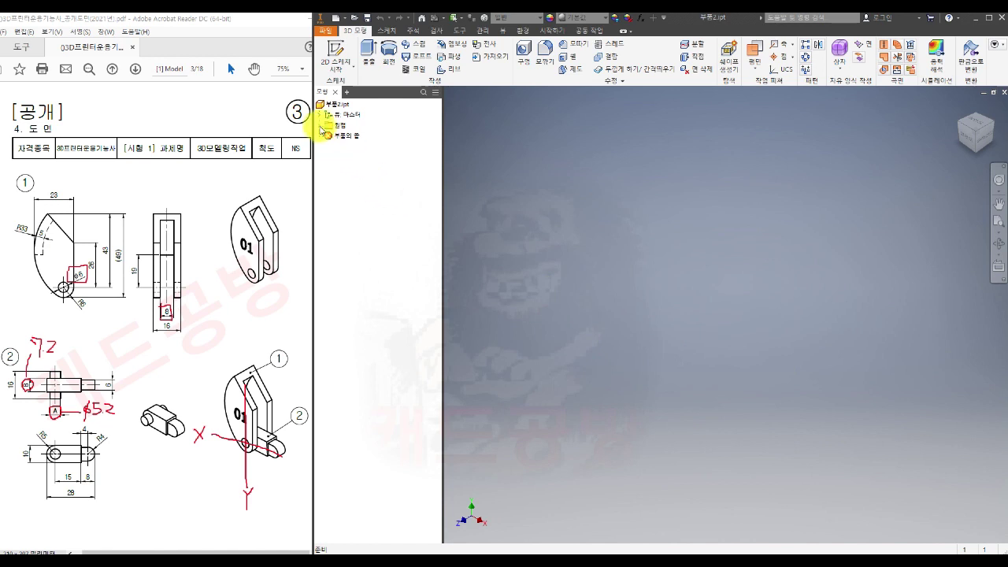
- Start a sketch on the XY plane and draw a circle of 5.2 mm diameter centred on the origin
{"action": "left_click", "coordinate": [320, 125]}
{"action": "left_click", "coordinate": [349, 157]}
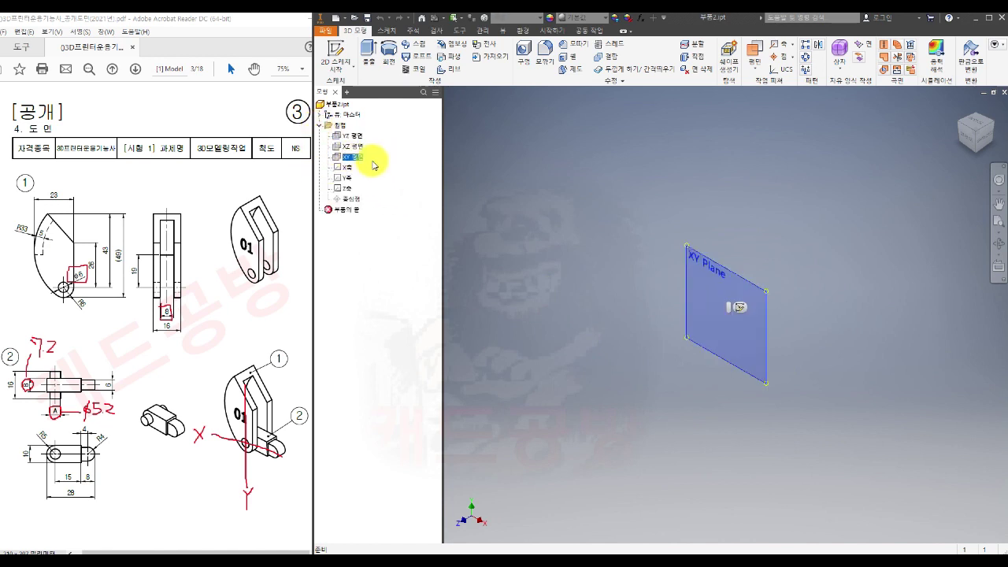
{"action": "left_click", "coordinate": [344, 50]}
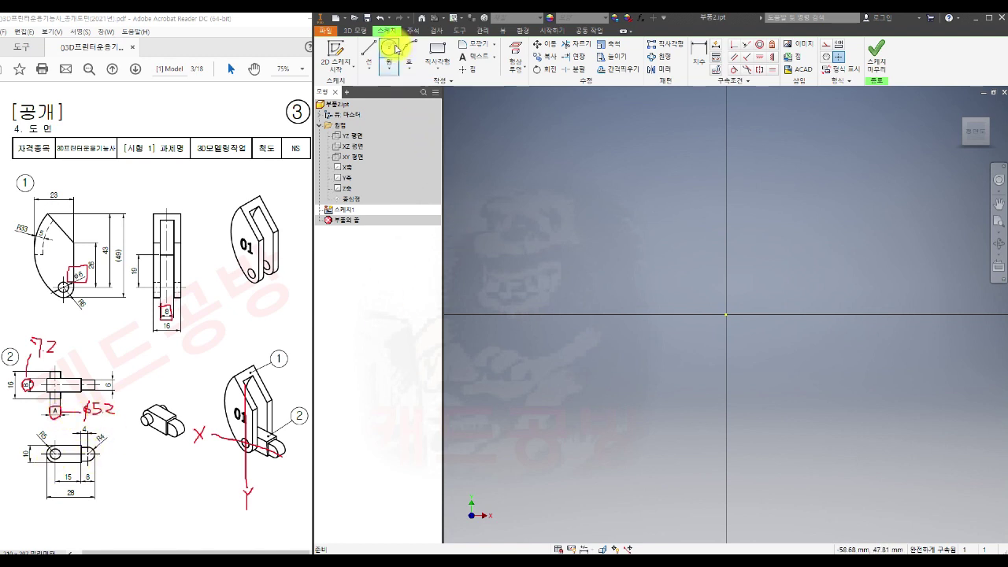
{"action": "left_click", "coordinate": [394, 49]}
{"action": "left_click", "coordinate": [726, 315]}
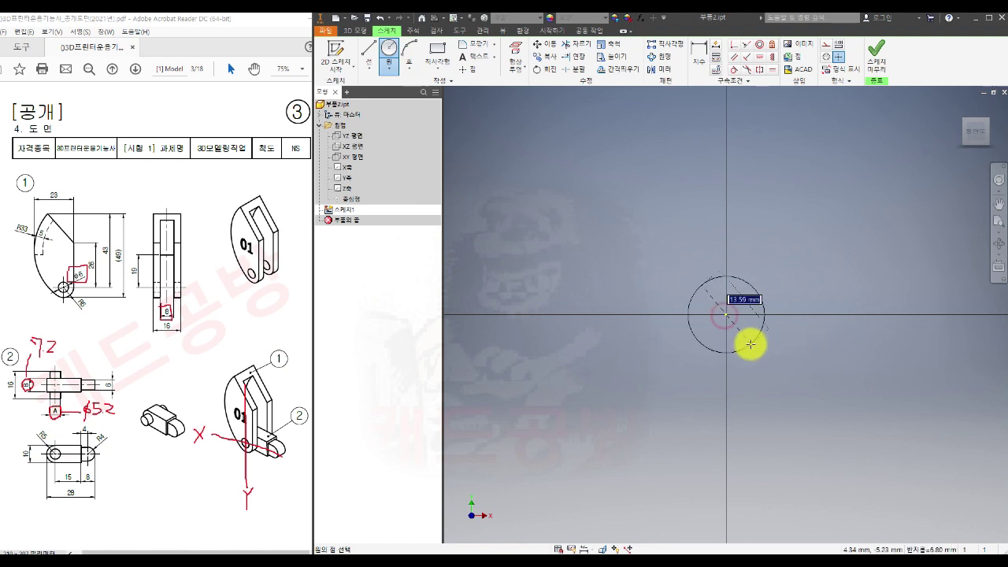
{"action": "type", "text": "5.2"}
{"action": "key", "text": "Return"}
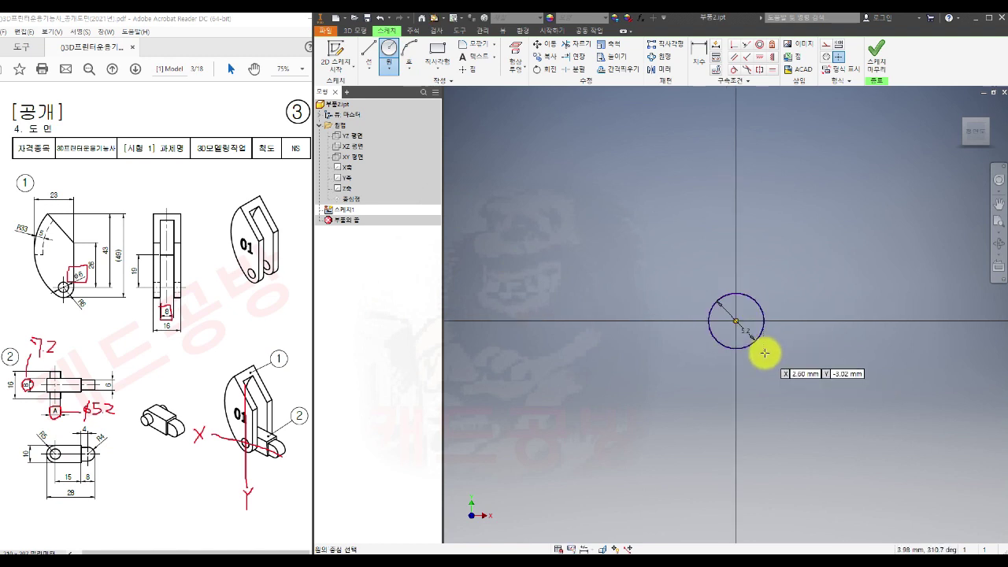
{"action": "key", "text": "Escape"}
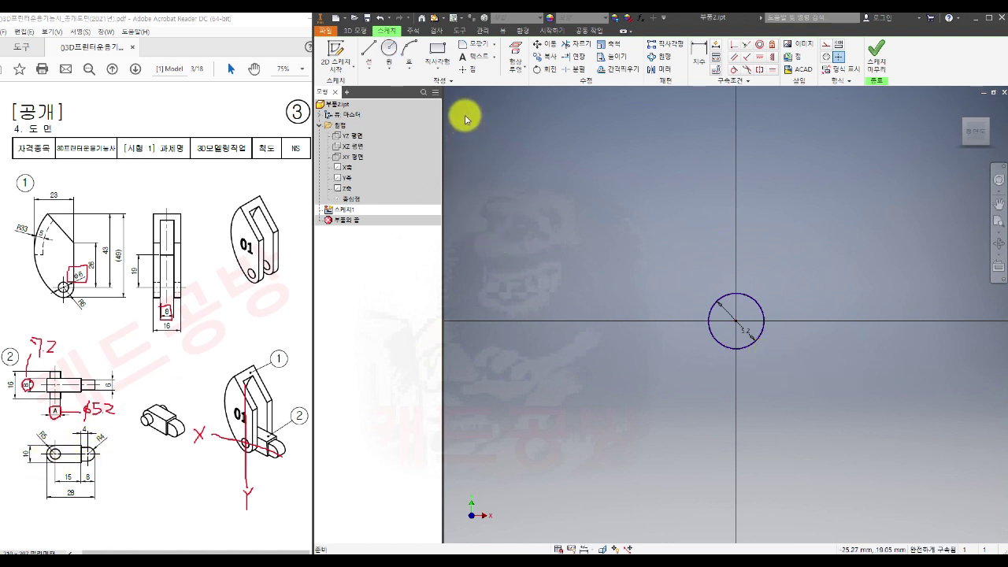
- Draw a 20 by 10 mm rectangle around the circle, extending further toward positive X
{"action": "left_click", "coordinate": [437, 51]}
{"action": "mouse_move", "coordinate": [657, 342]}
{"action": "middle_mouse_down"}
{"action": "mouse_move", "coordinate": [574, 340]}
{"action": "mouse_move", "coordinate": [593, 340]}
{"action": "middle_mouse_up"}
{"action": "left_click", "coordinate": [591, 361]}
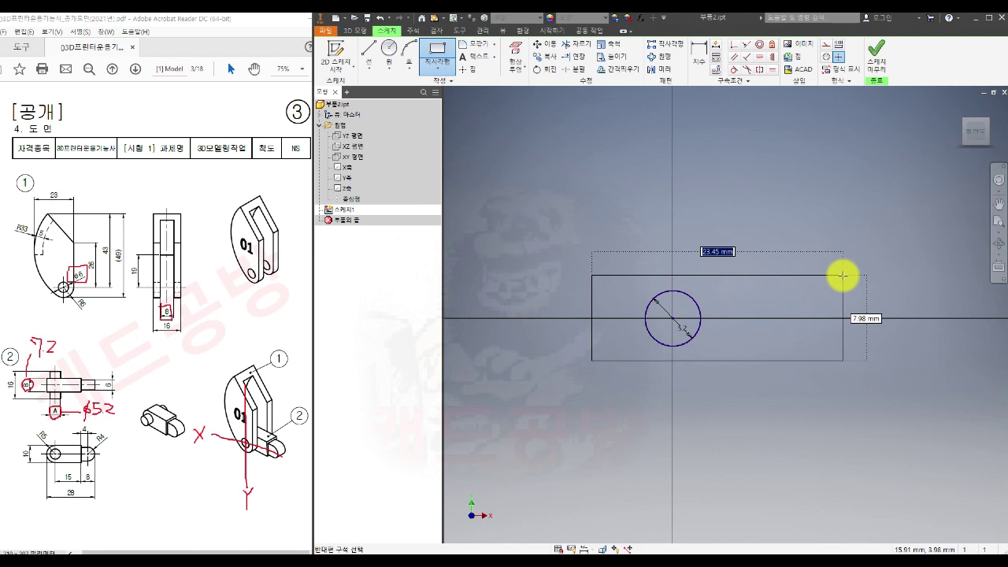
{"action": "type", "text": "20"}
{"action": "key", "text": "Tab"}
{"action": "type", "text": "10"}
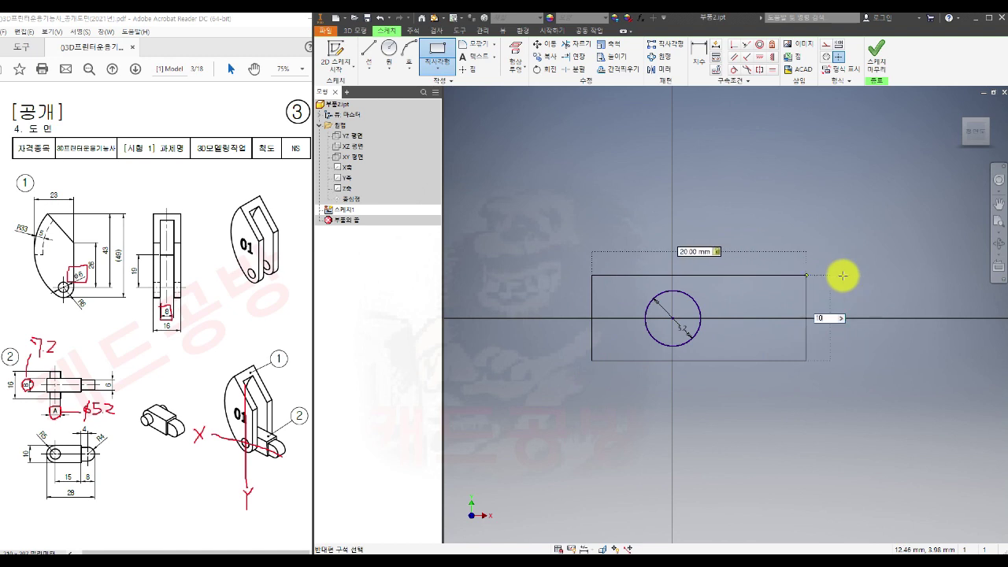
{"action": "key", "text": "Return"}
{"action": "key", "text": "Escape"}
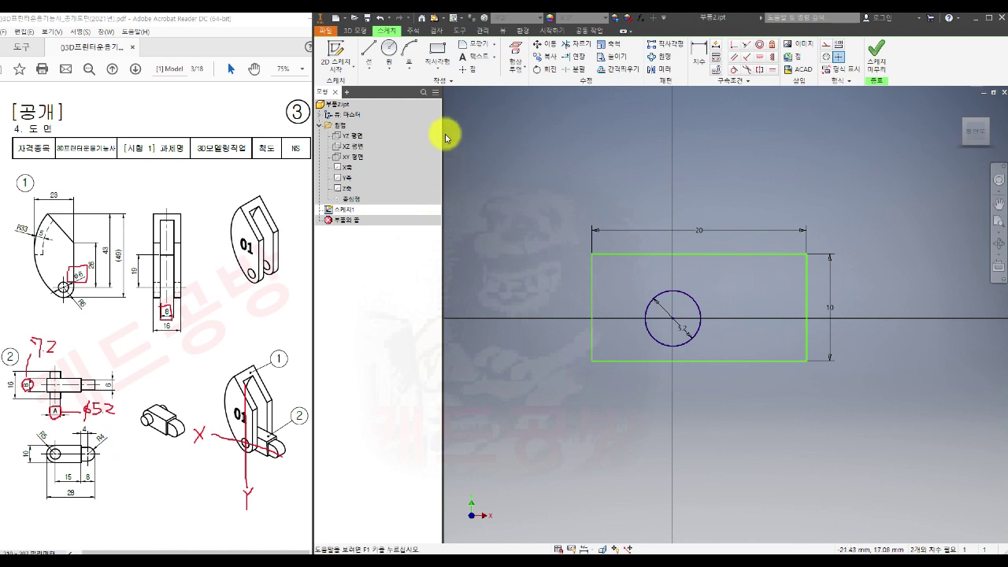
- Draw an 8 by 8 mm rectangle overlapping the positive X end of the 20 by 10 mm rectangle
{"action": "left_click", "coordinate": [438, 49]}
{"action": "left_click", "coordinate": [794, 280]}
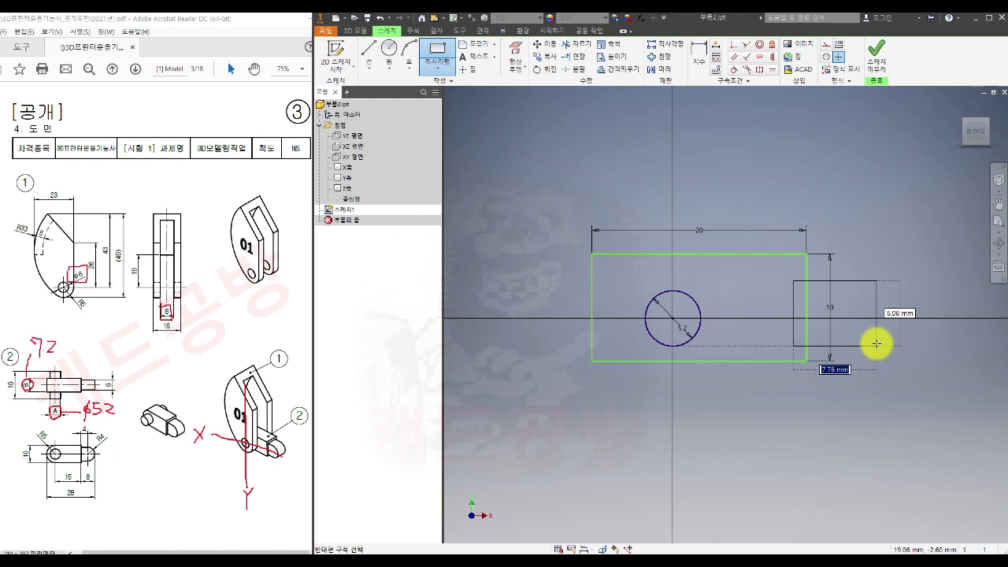
{"action": "key", "text": "Tab"}
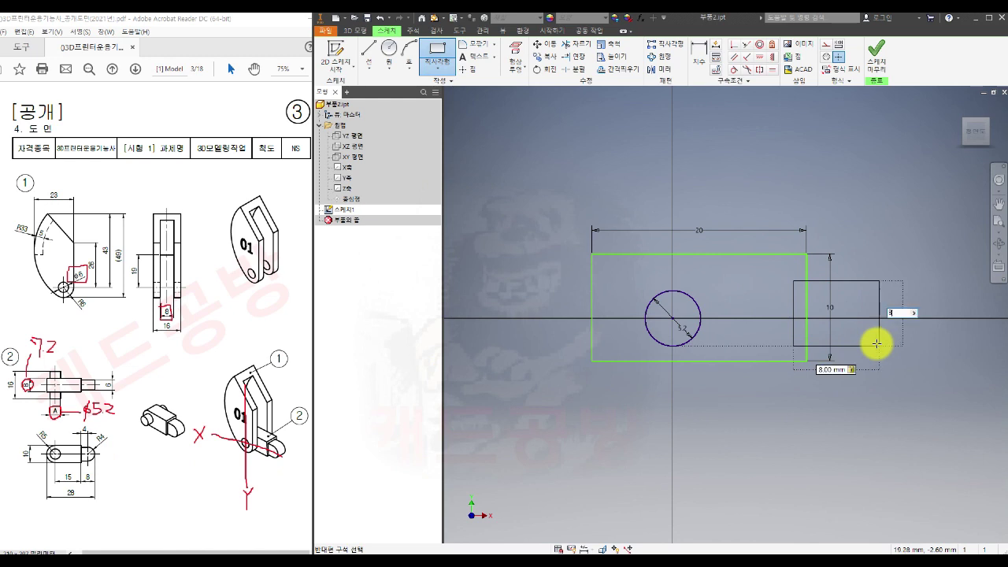
{"action": "type", "text": "8"}
{"action": "key", "text": "Return"}
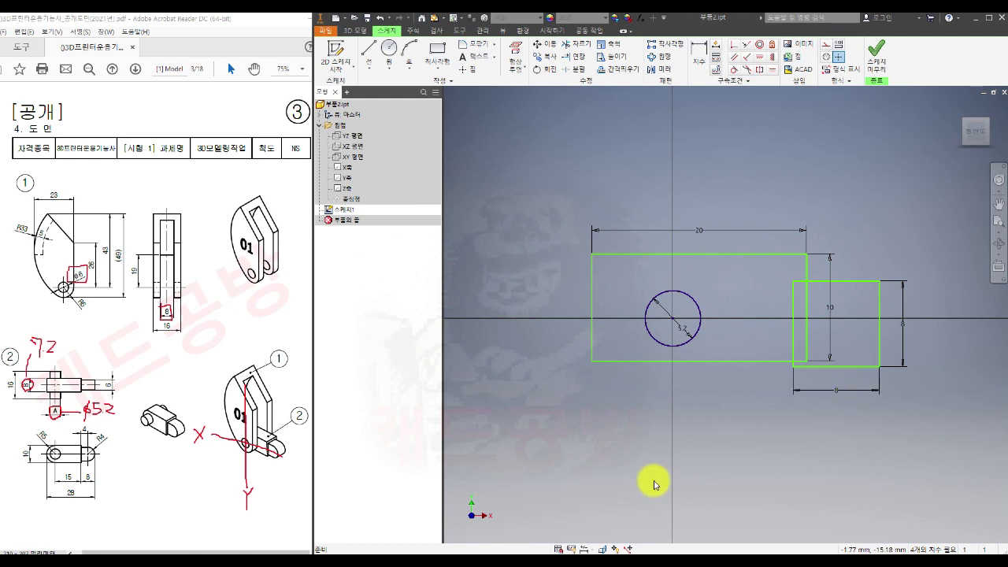
- Align the midpoints of both rectangles' outer vertical edges horizontally with the circle's centre
{"action": "left_click", "coordinate": [758, 58]}
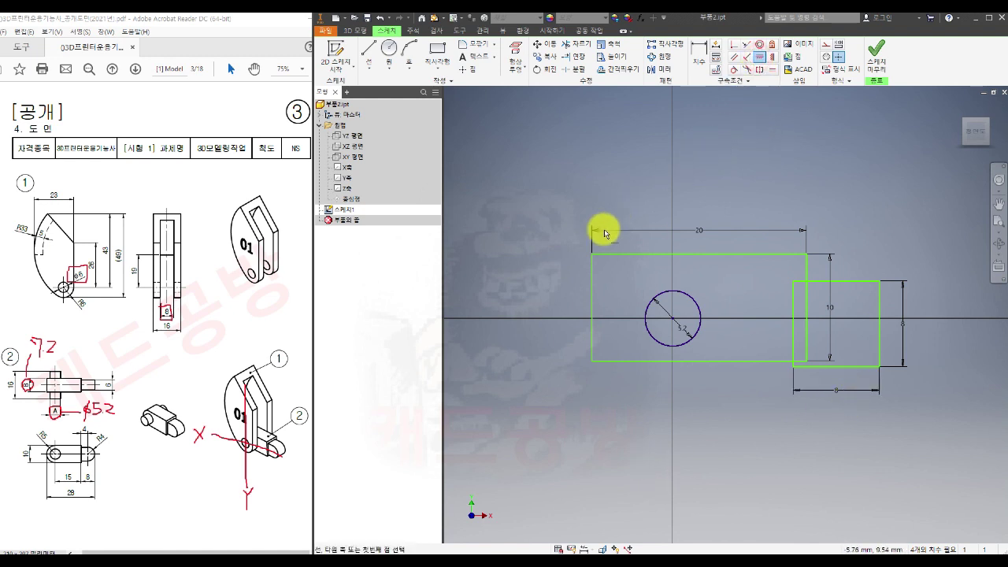
{"action": "left_click", "coordinate": [593, 308]}
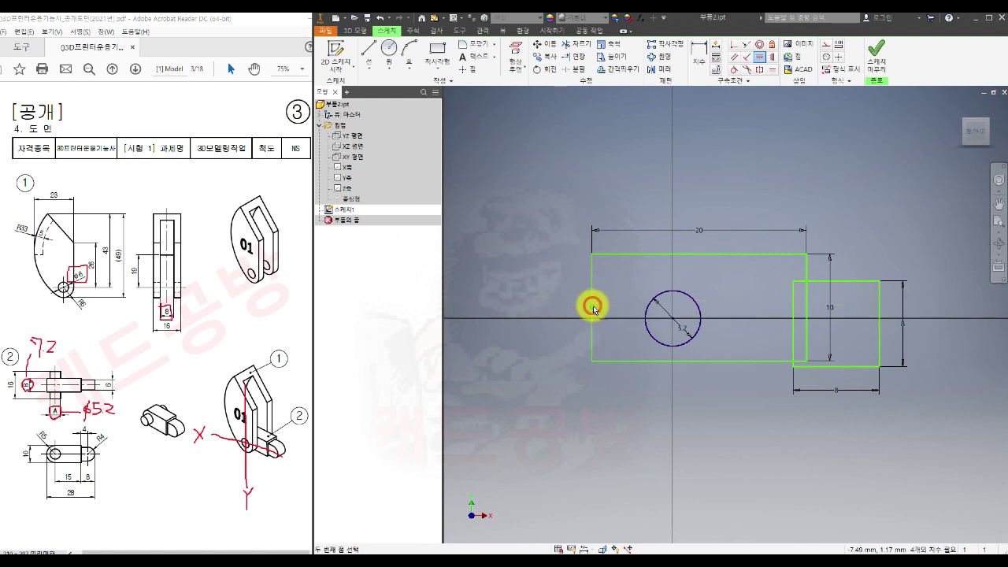
{"action": "left_click", "coordinate": [675, 321]}
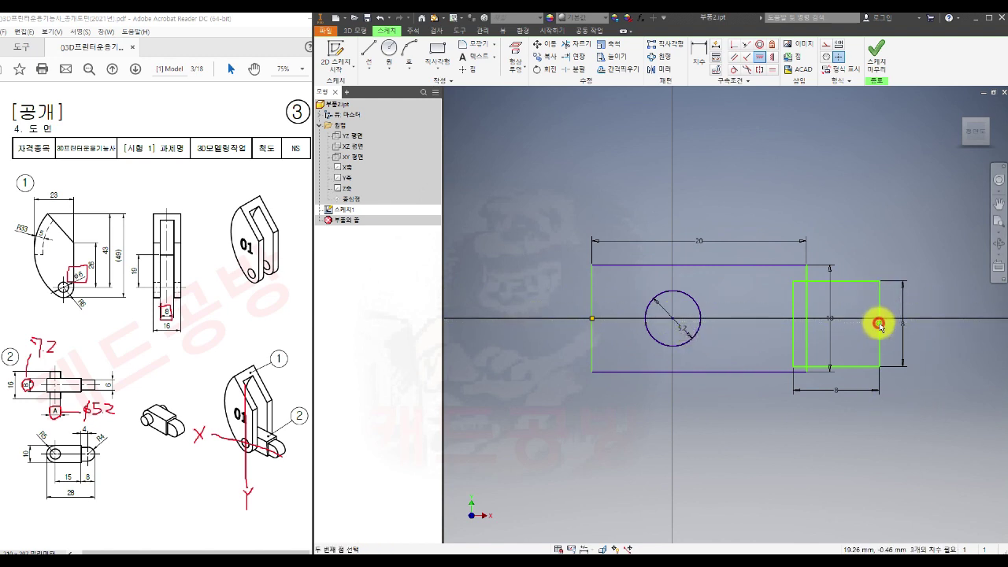
{"action": "left_click", "coordinate": [675, 321]}
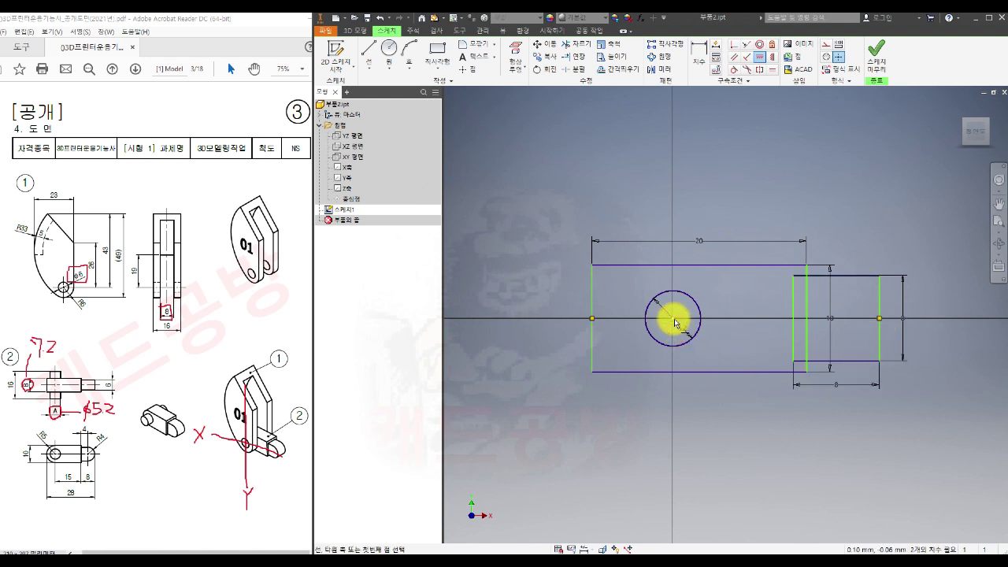
{"action": "key", "text": "Escape"}
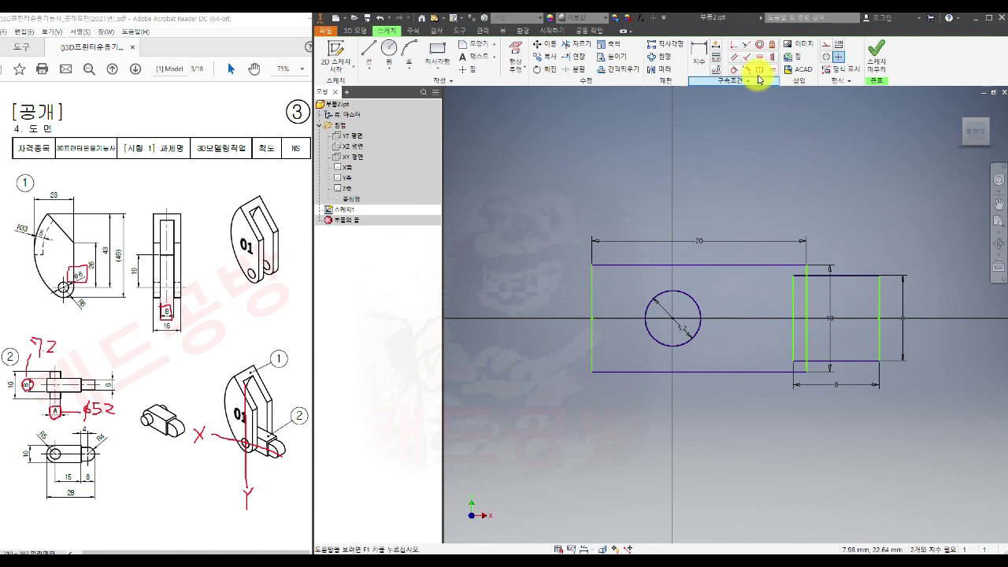
- Make the larger rectangle's positive X edge collinear with the 8 mm square's inner vertical edge
{"action": "left_click", "coordinate": [746, 46]}
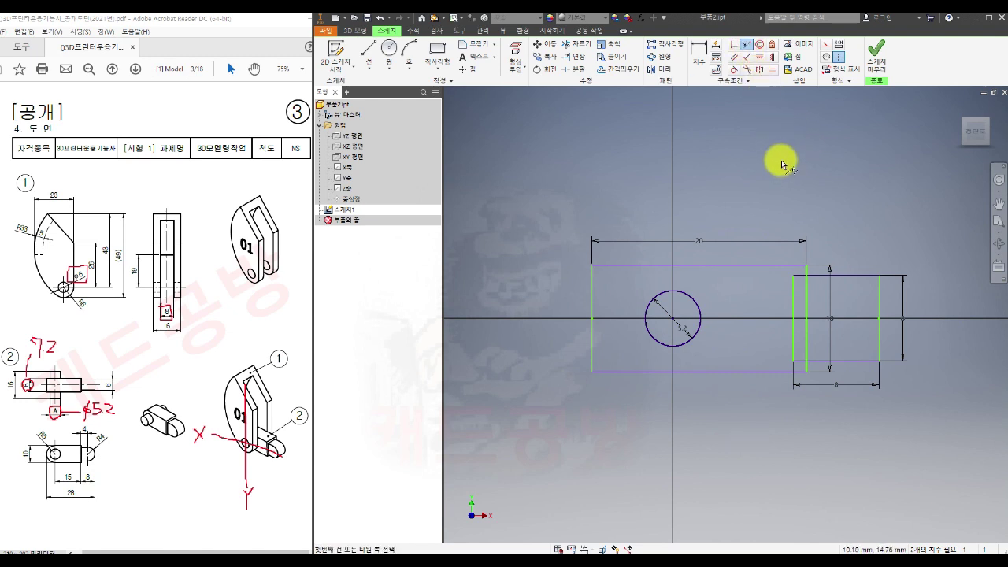
{"action": "left_click", "coordinate": [807, 305]}
{"action": "left_click", "coordinate": [807, 304]}
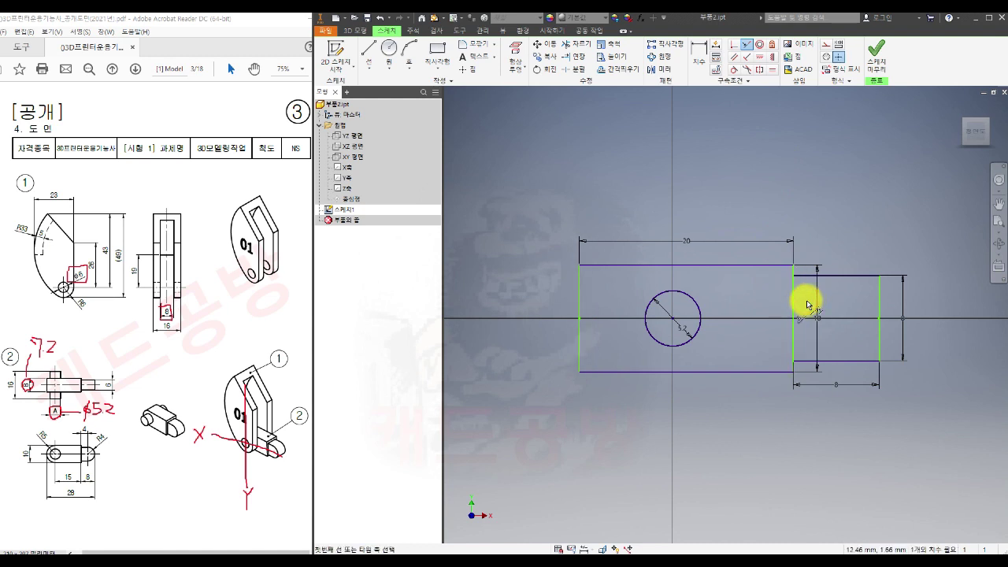
{"action": "key", "text": "Escape"}
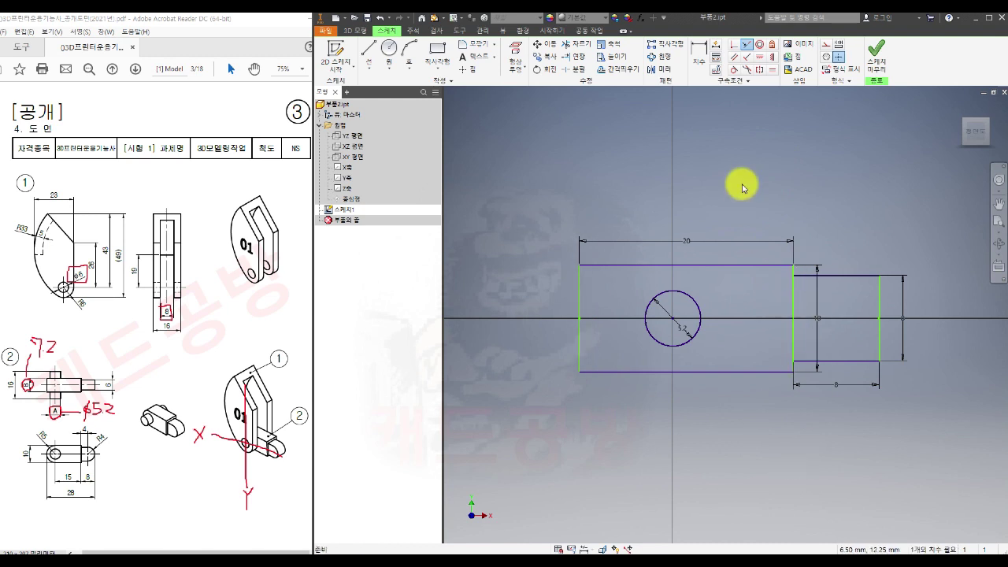
- Dimension the larger rectangle's outer vertical edge 5 mm from the circle's centre and finish the sketch
{"action": "left_click", "coordinate": [697, 59]}
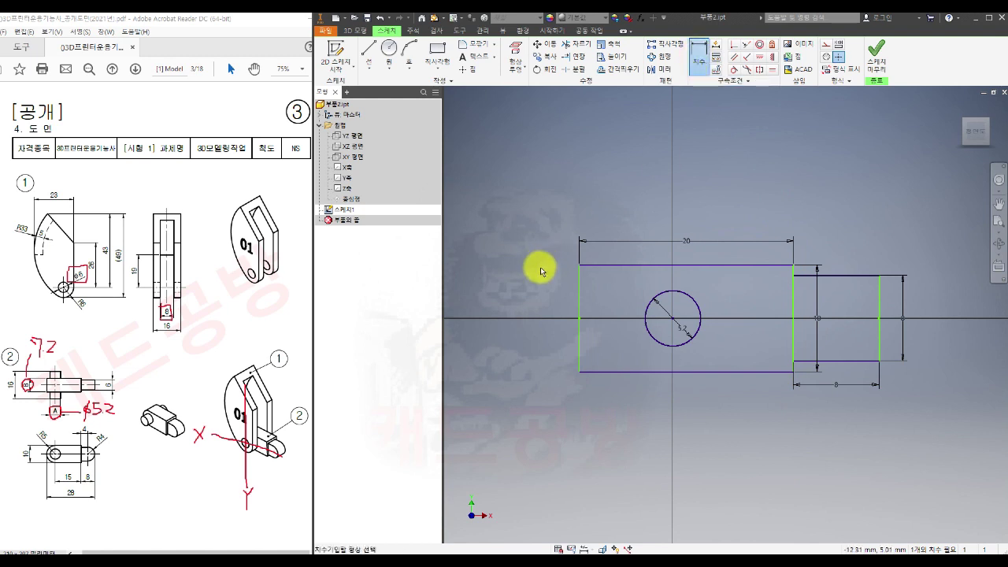
{"action": "left_click", "coordinate": [579, 339]}
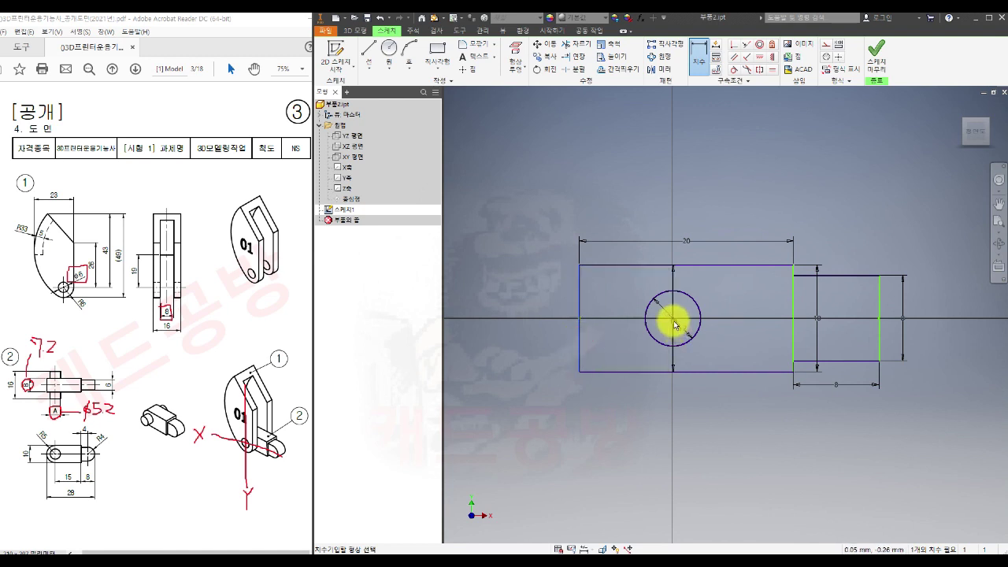
{"action": "left_click", "coordinate": [674, 323]}
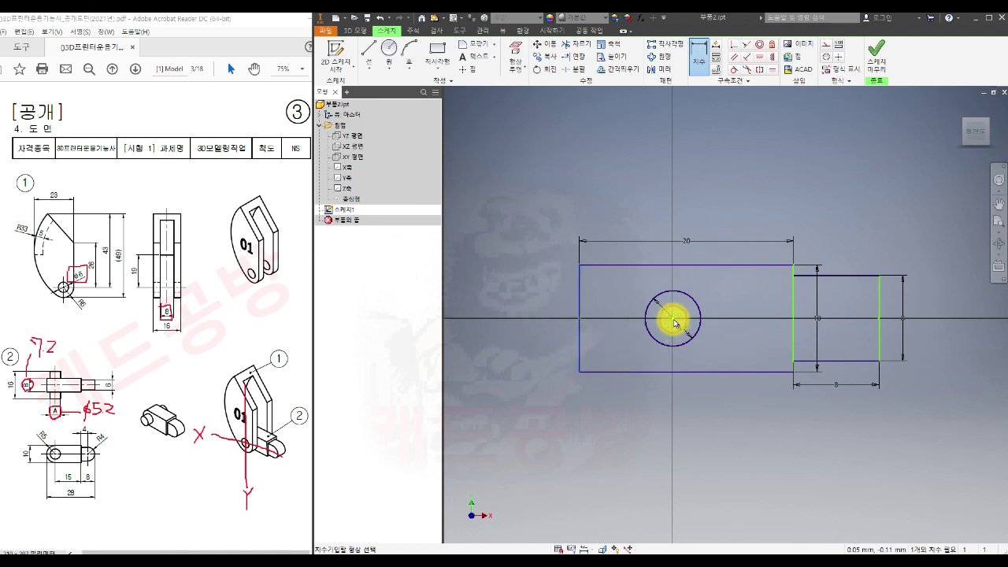
{"action": "left_click", "coordinate": [629, 430]}
{"action": "type", "text": "5"}
{"action": "key", "text": "Return"}
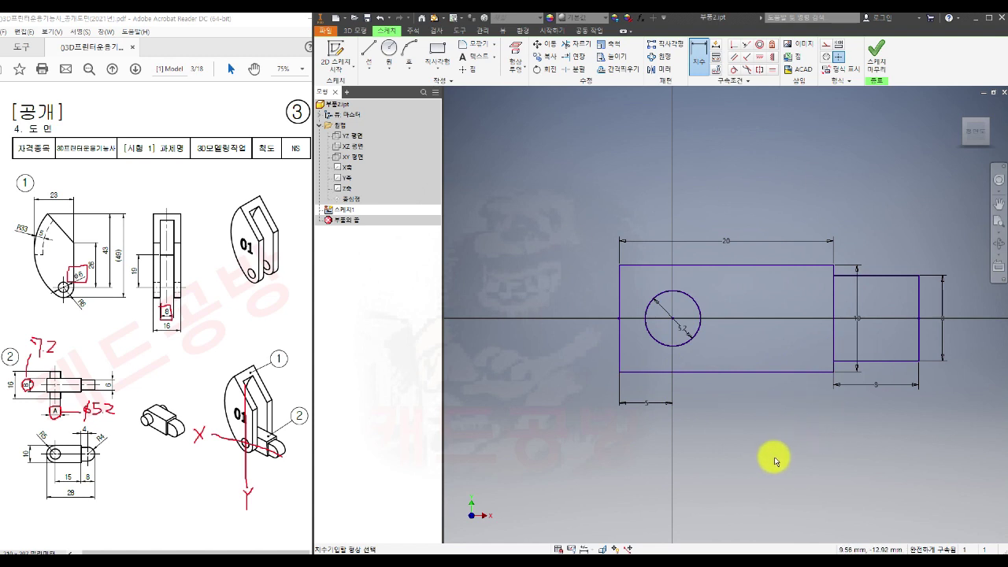
{"action": "left_click", "coordinate": [875, 55]}
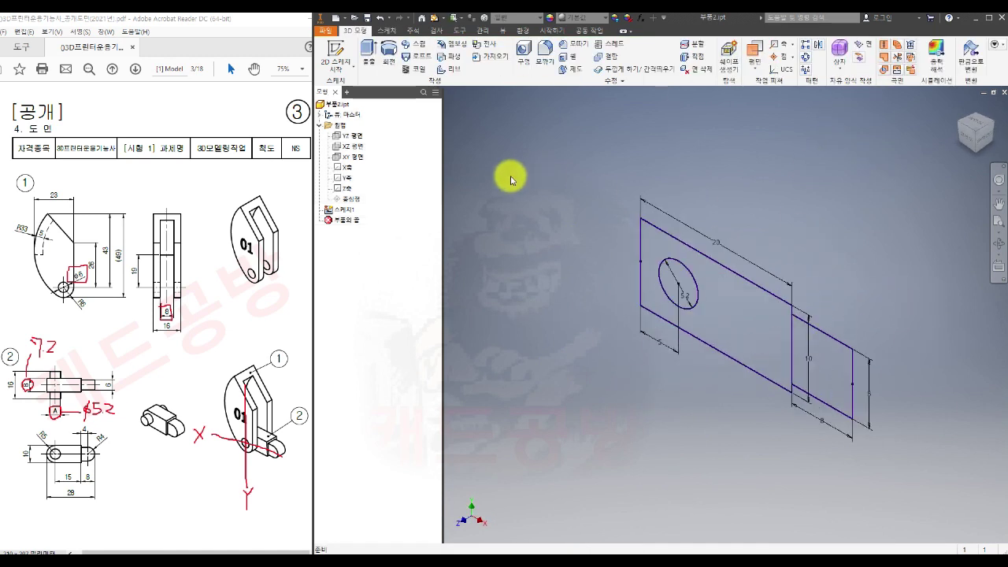
- Extrude the 5.2 mm circle symmetrically about the sketch plane by 16 mm to form the pin
{"action": "left_click", "coordinate": [369, 57]}
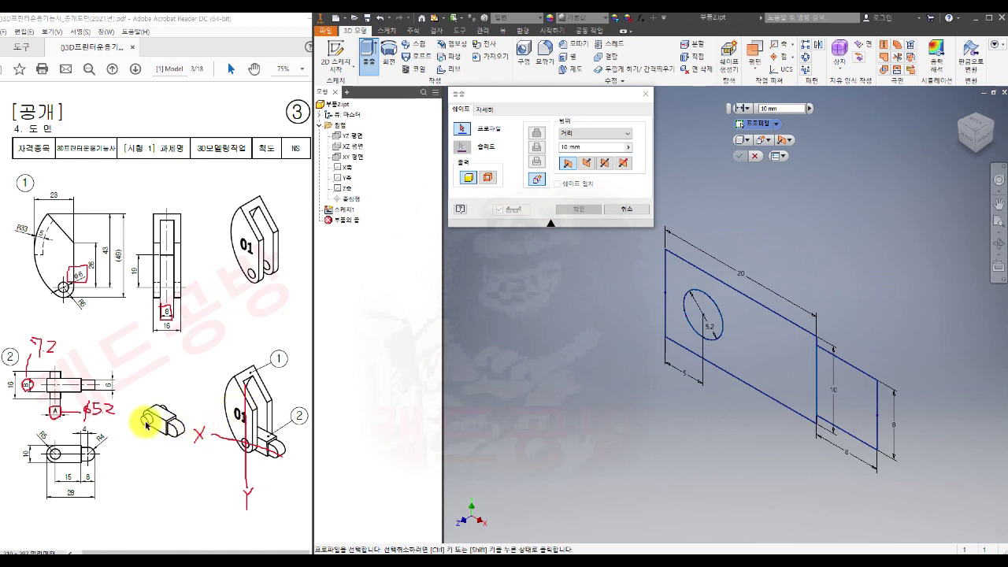
{"action": "left_click", "coordinate": [702, 320]}
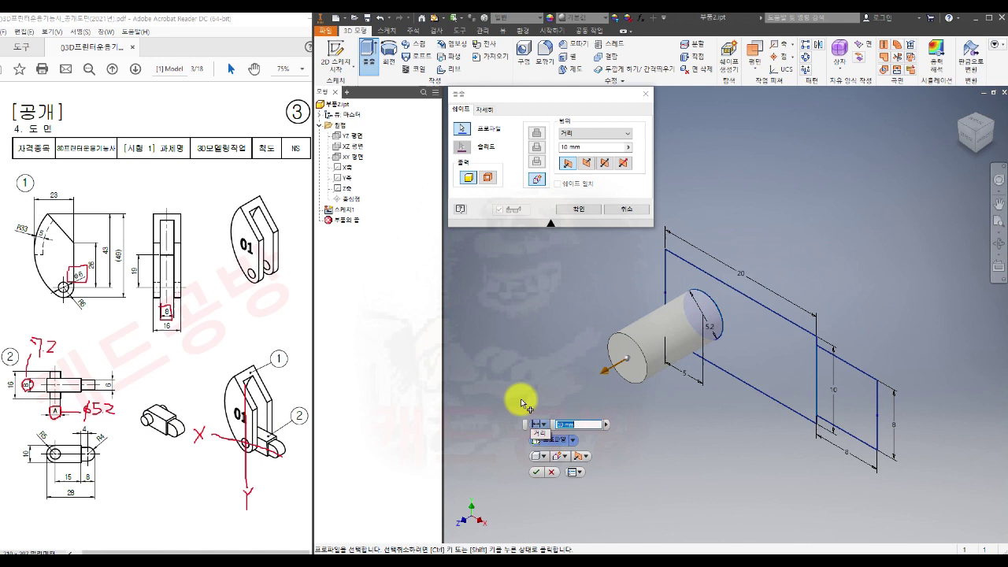
{"action": "left_click", "coordinate": [604, 163]}
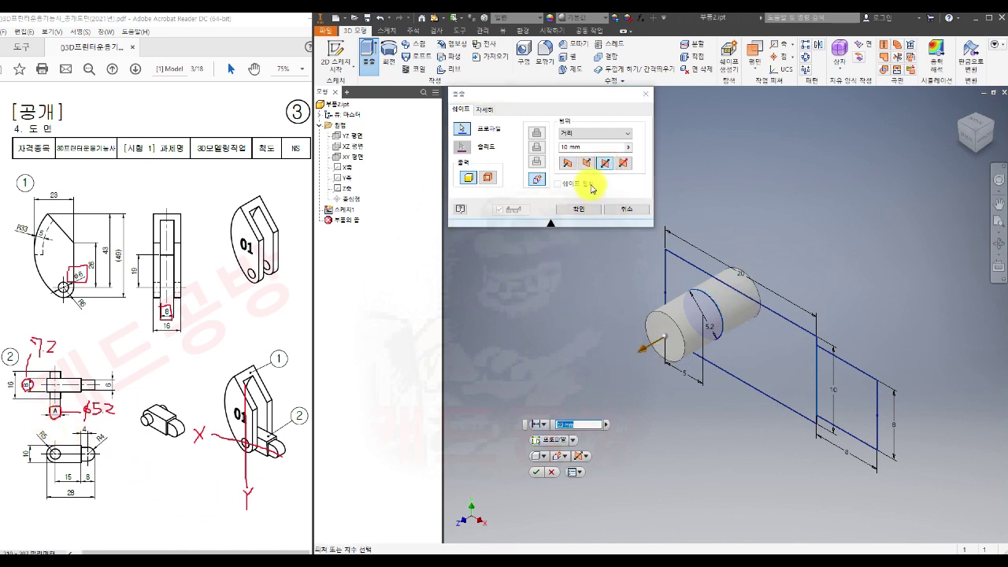
{"action": "left_click", "coordinate": [567, 148]}
{"action": "type", "text": "20"}
{"action": "left_click", "coordinate": [580, 208]}
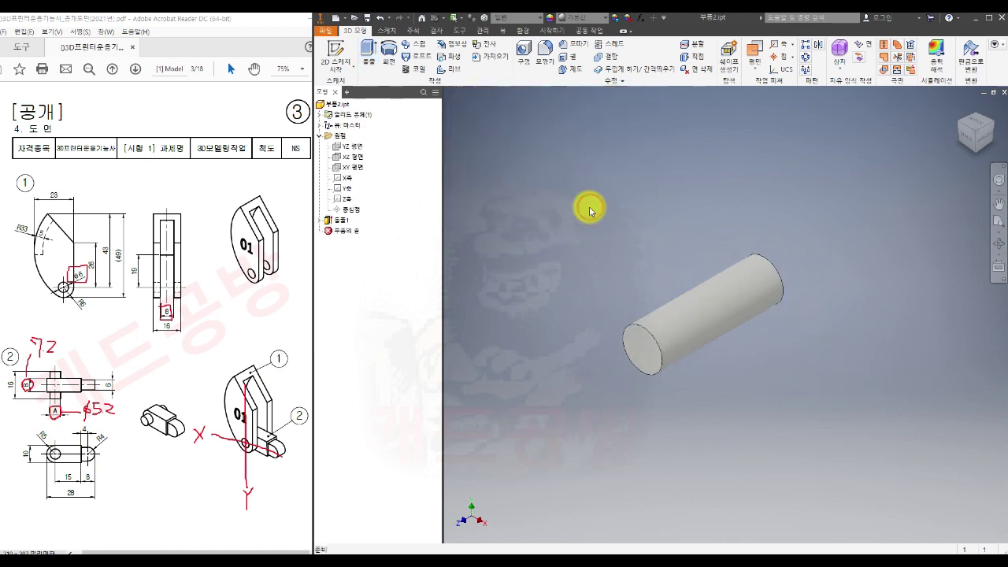
- Share the sketch used by the pin's extrusion so its other profiles can be reused
{"action": "left_click", "coordinate": [319, 220]}
{"action": "right_click", "coordinate": [351, 233]}
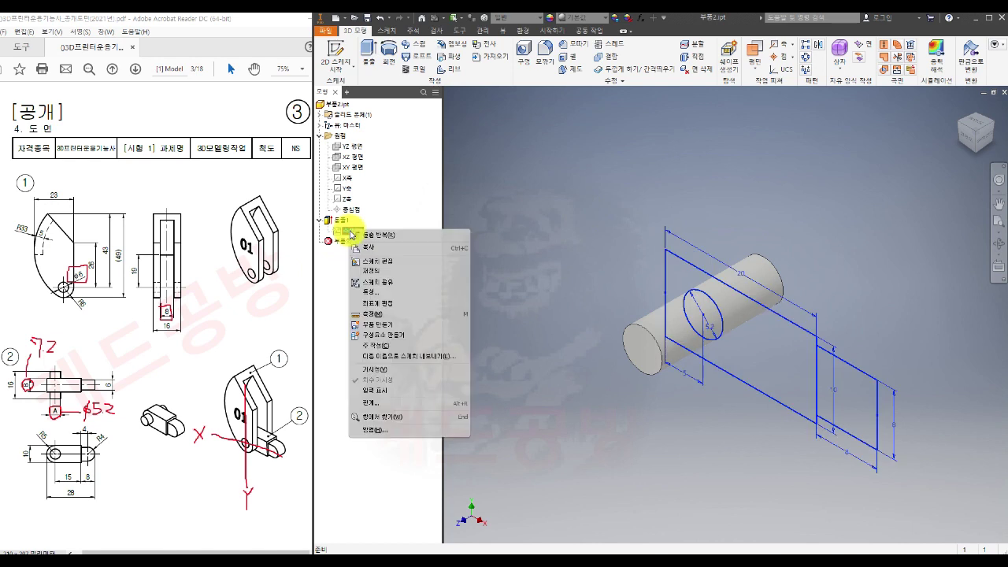
{"action": "left_click", "coordinate": [375, 284]}
{"action": "left_click", "coordinate": [319, 230]}
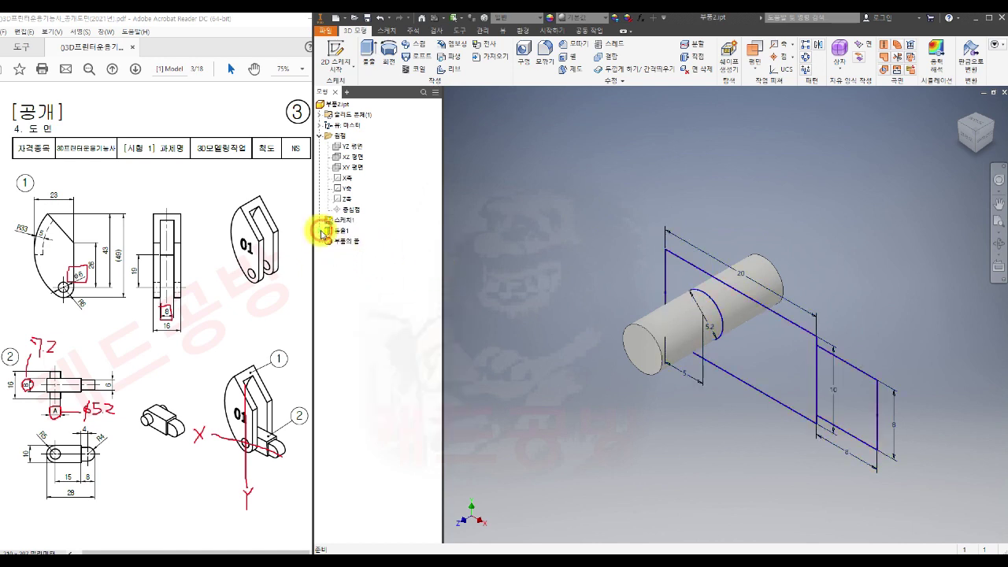
- Extrude the 20 by 10 mm rectangle symmetrically by 7.2 mm, joining it to the pin
{"action": "left_click", "coordinate": [368, 50]}
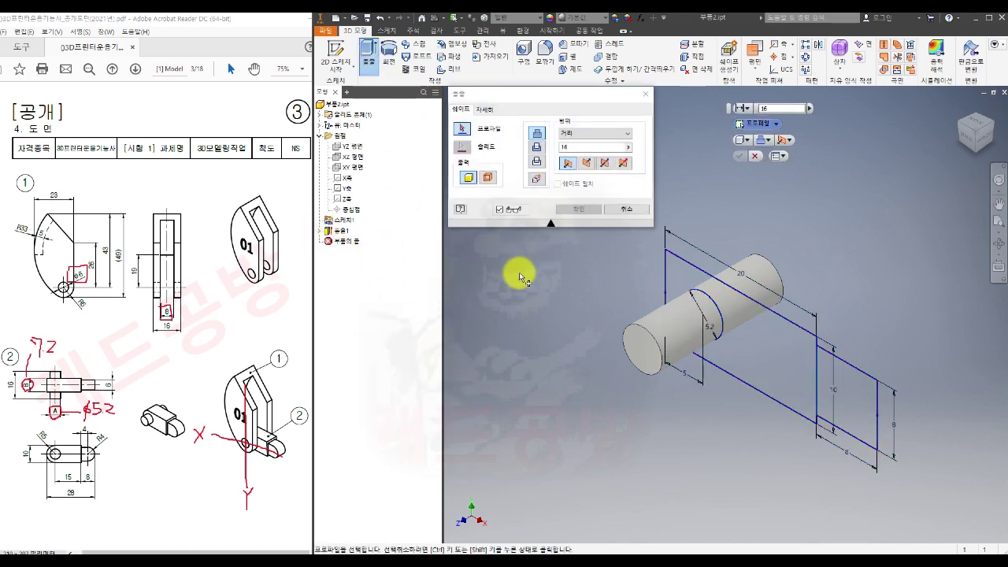
{"action": "left_click", "coordinate": [799, 356]}
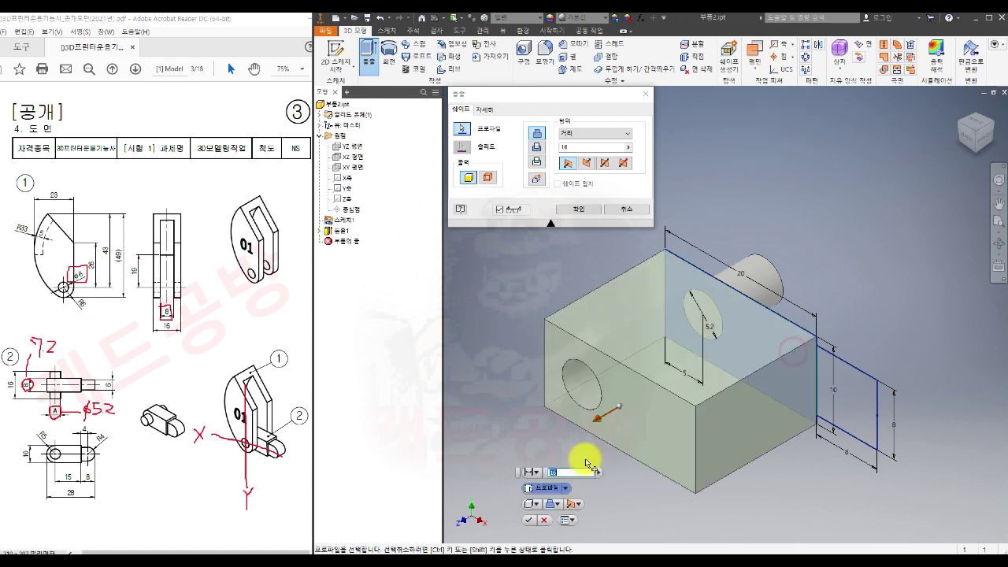
{"action": "left_click", "coordinate": [609, 162]}
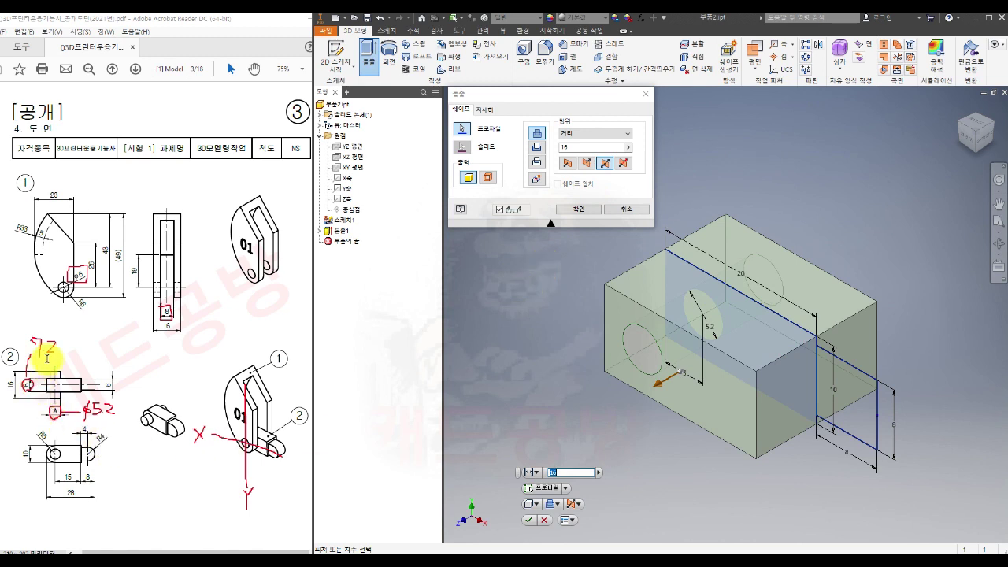
{"action": "left_click", "coordinate": [578, 148]}
{"action": "type", "text": "7."}
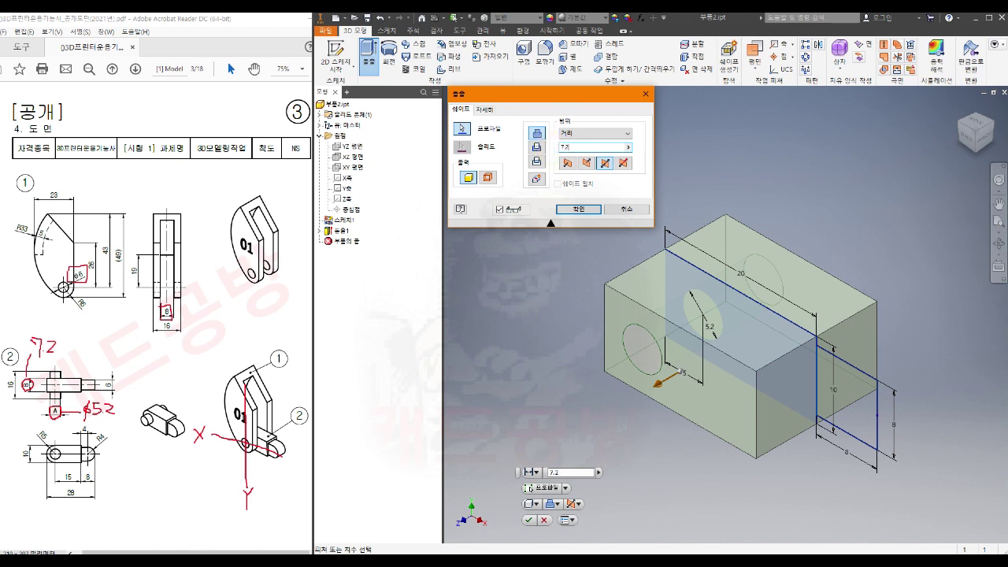
{"action": "type", "text": "2"}
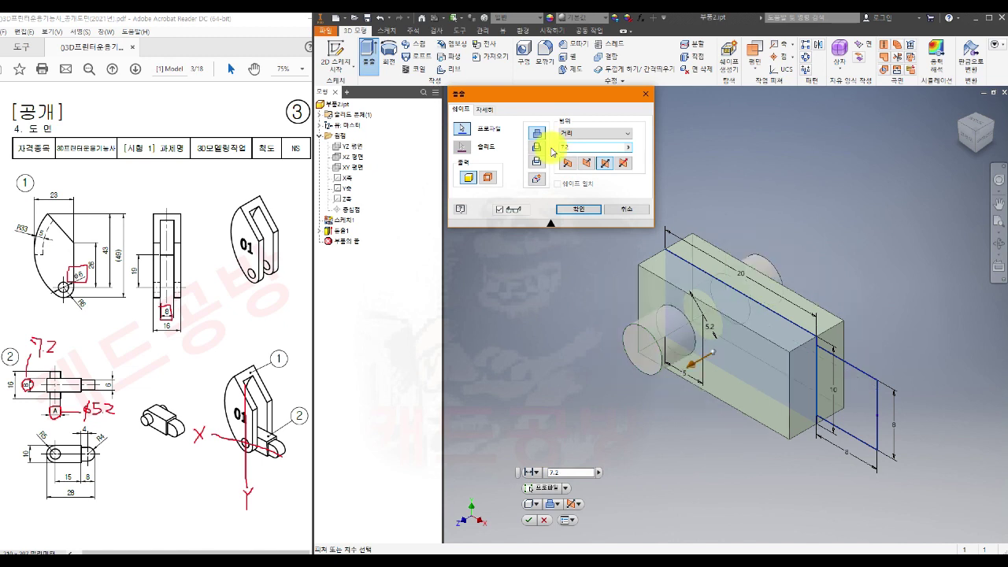
{"action": "left_click", "coordinate": [581, 211]}
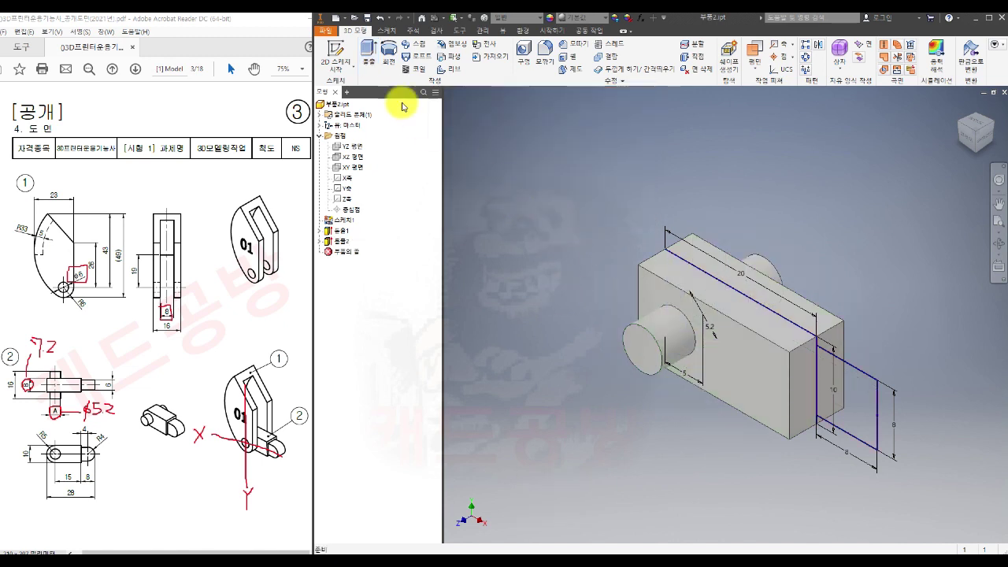
- Extrude the 8 mm square symmetrically by 6 mm, joining it to the block, and hide the shared sketch
{"action": "left_click", "coordinate": [368, 50]}
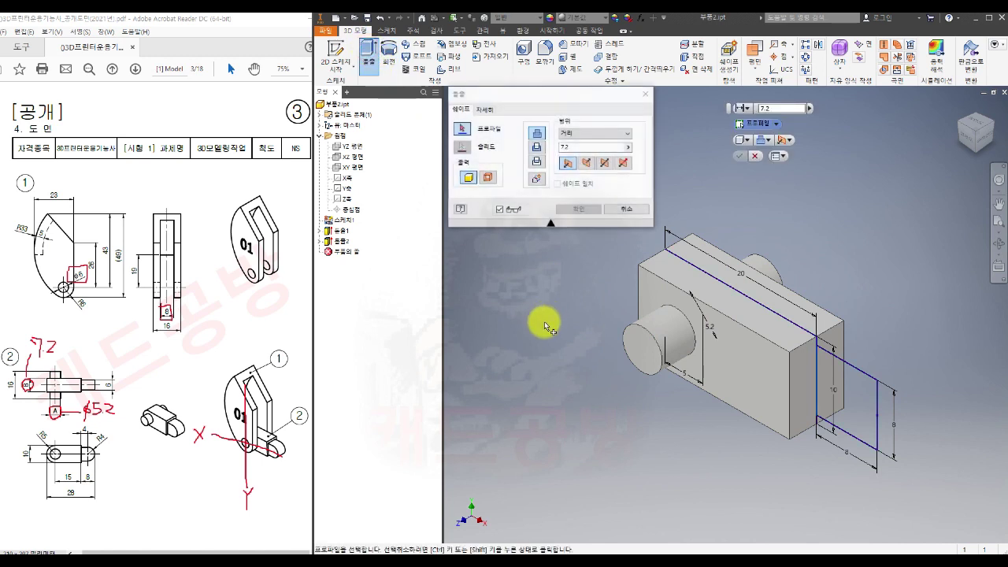
{"action": "left_click", "coordinate": [848, 411]}
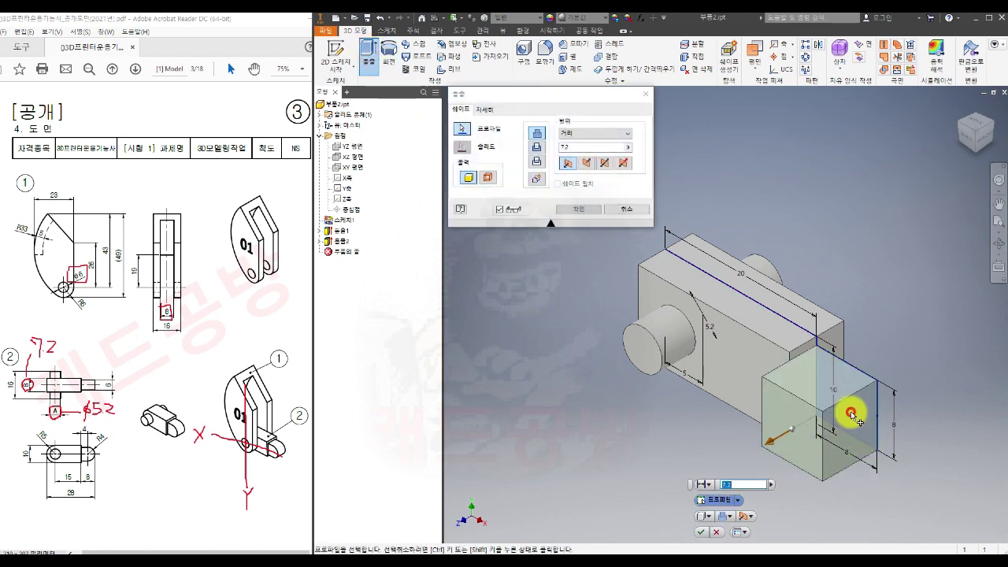
{"action": "left_click", "coordinate": [605, 163]}
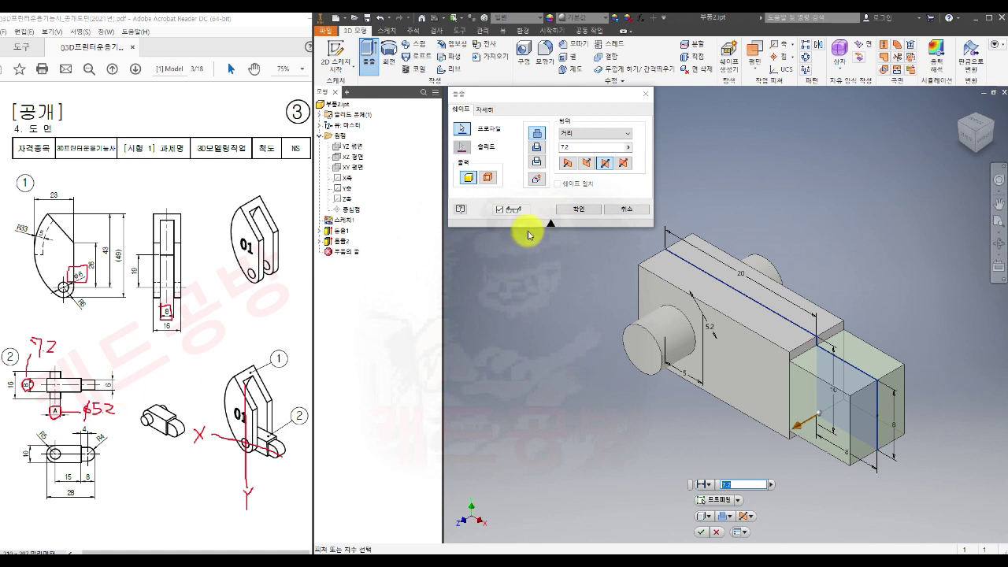
{"action": "left_click", "coordinate": [561, 147]}
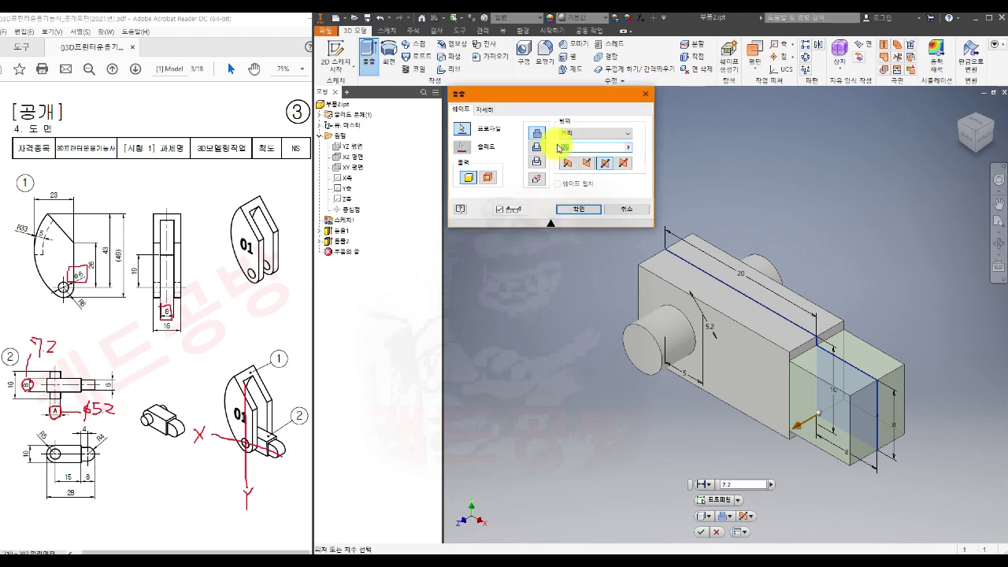
{"action": "left_click", "coordinate": [579, 209]}
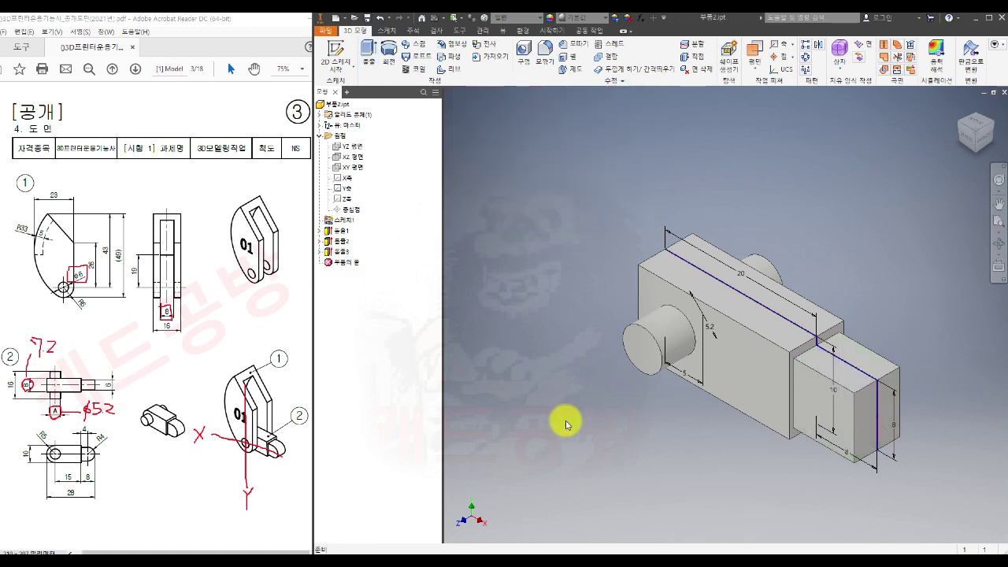
{"action": "right_click", "coordinate": [342, 220]}
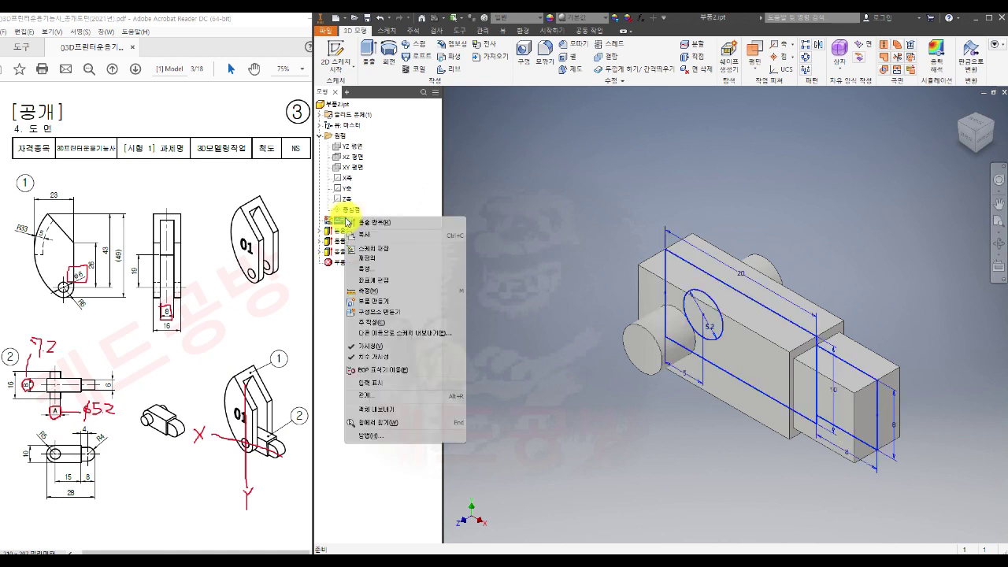
{"action": "left_click", "coordinate": [368, 347]}
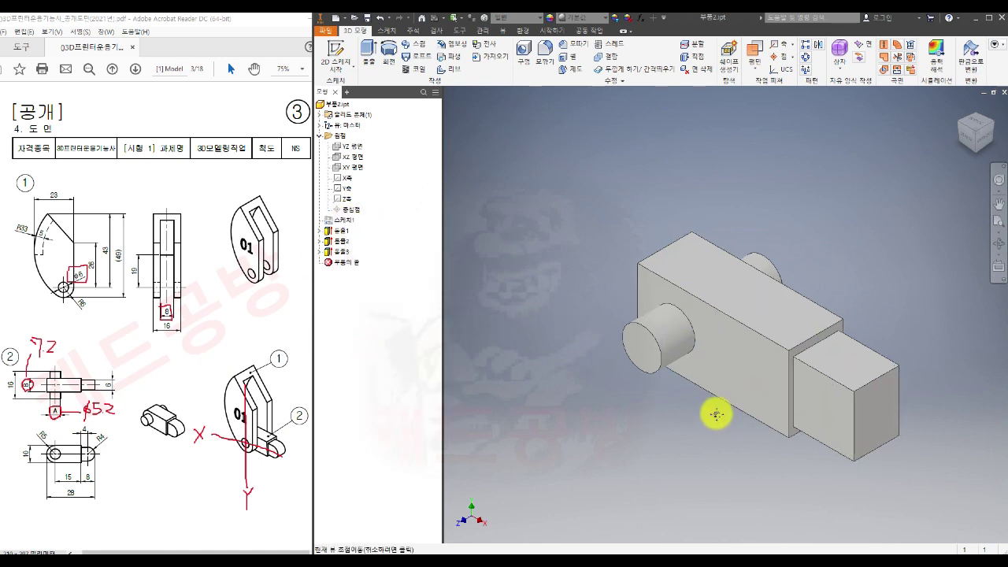
- Apply a full round fillet to the block's pin end using its top, end and bottom faces
{"action": "middle_click_drag", "start_coordinate": [716, 415], "coordinate": [695, 384]}
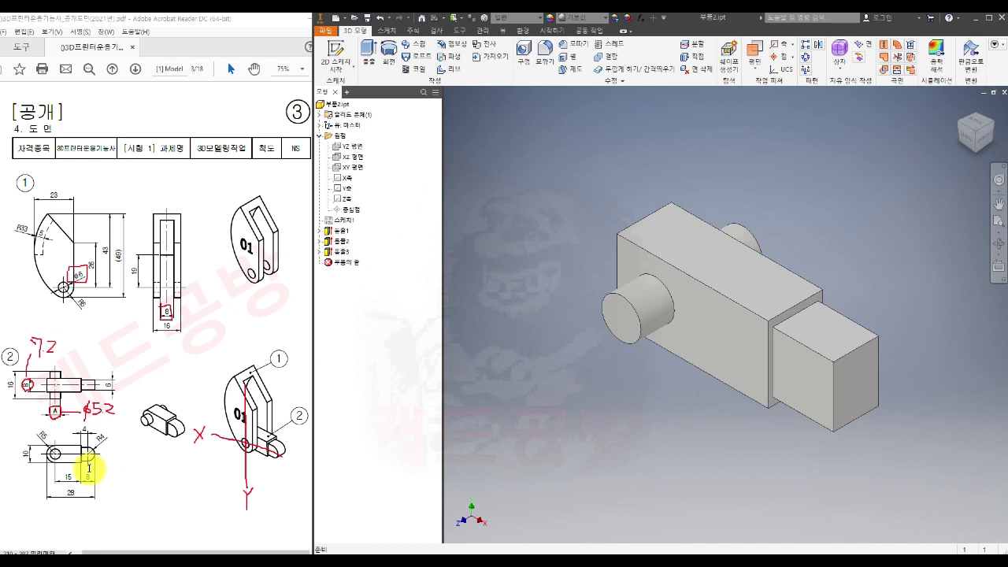
{"action": "left_click", "coordinate": [545, 57]}
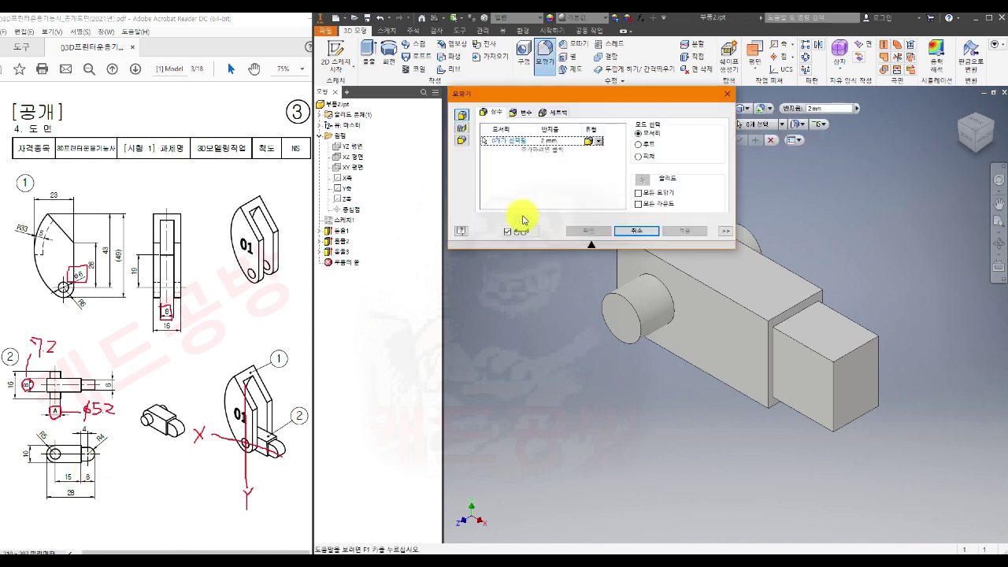
{"action": "left_click", "coordinate": [466, 141]}
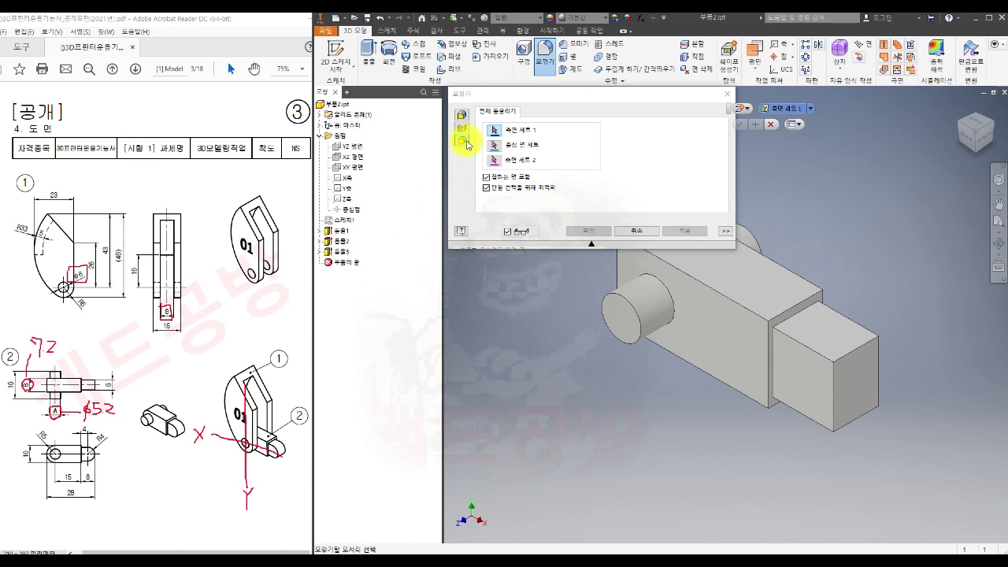
{"action": "middle_click_drag", "start_coordinate": [564, 315], "coordinate": [639, 386]}
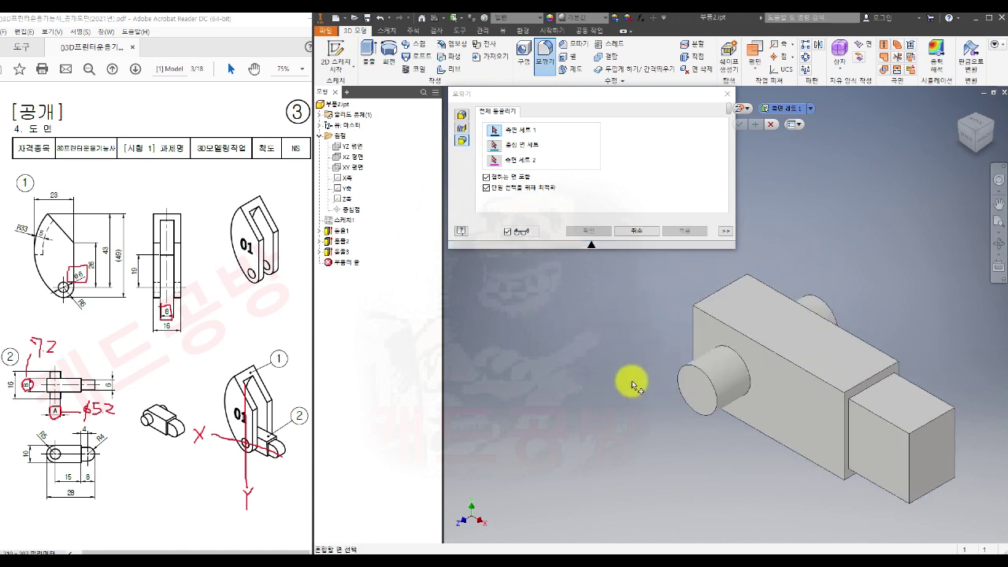
{"action": "left_click", "coordinate": [762, 328]}
{"action": "middle_click_drag", "start_coordinate": [581, 423], "coordinate": [690, 391], "text": "shift"}
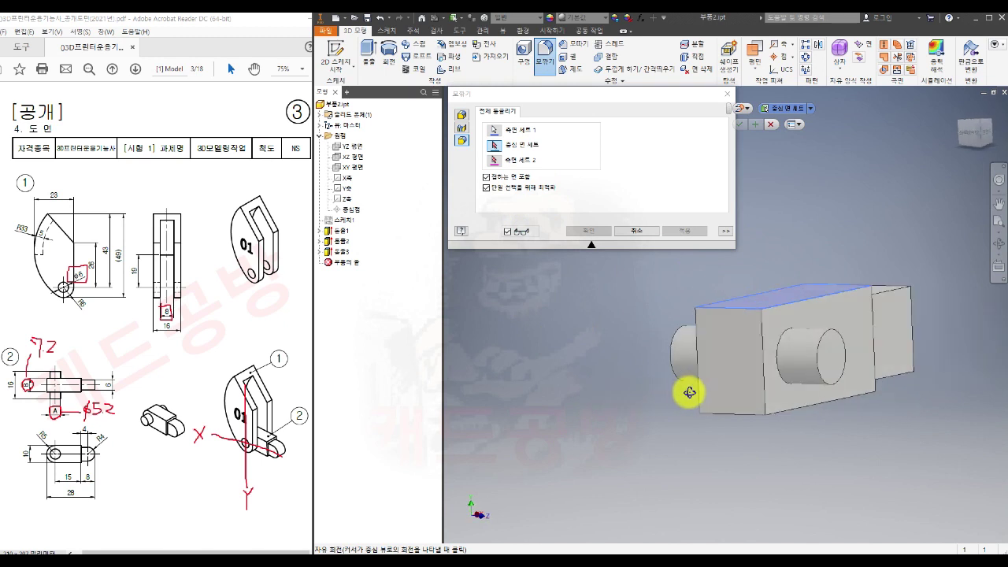
{"action": "left_click", "coordinate": [732, 382]}
{"action": "middle_click_drag", "start_coordinate": [646, 472], "coordinate": [637, 416], "text": "shift"}
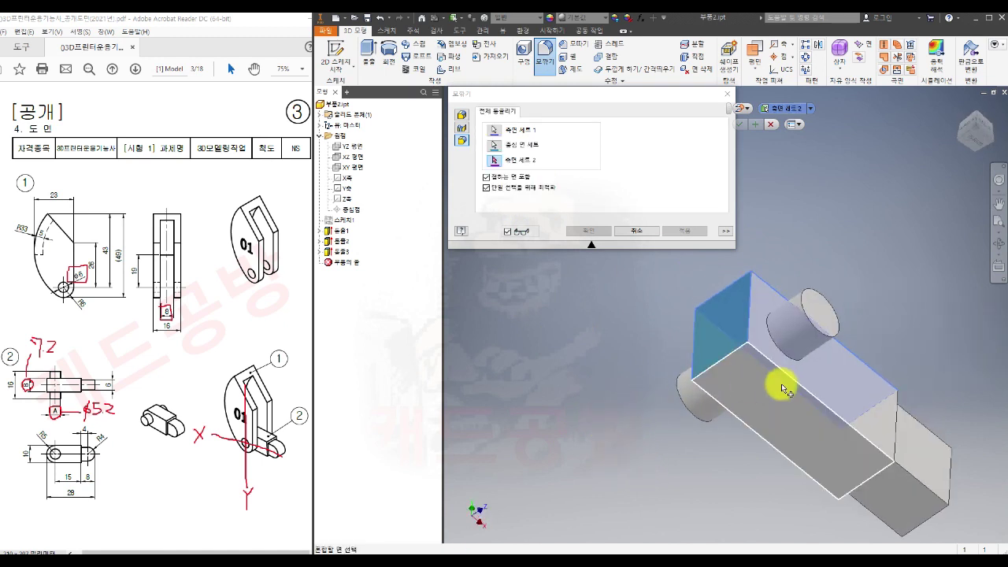
{"action": "left_click", "coordinate": [762, 403]}
{"action": "middle_click_drag", "start_coordinate": [653, 317], "coordinate": [637, 401], "text": "shift"}
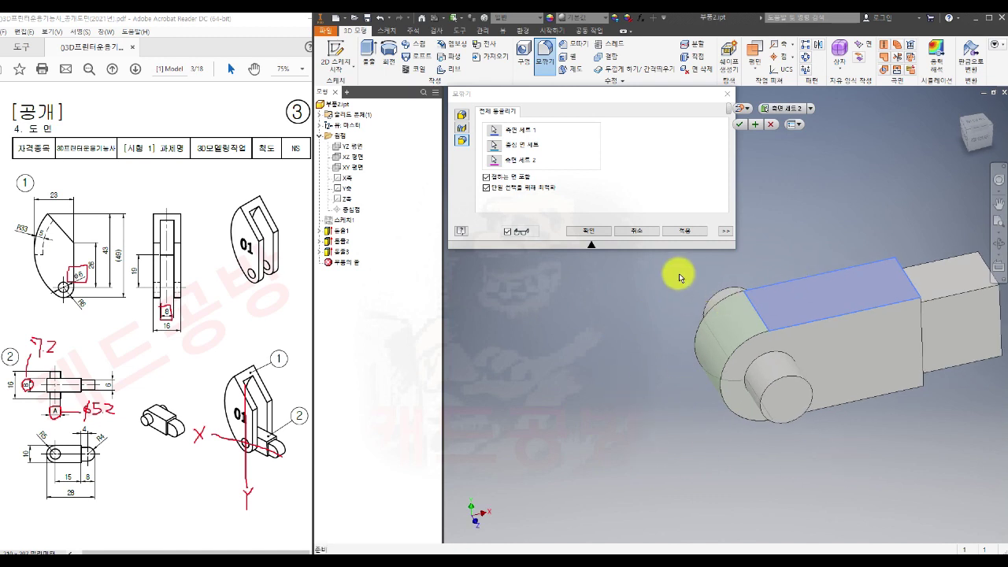
{"action": "left_click", "coordinate": [694, 235]}
- Apply a full round fillet to the tab's free end using its top, end and bottom faces
{"action": "middle_click_drag", "start_coordinate": [821, 225], "coordinate": [615, 248]}
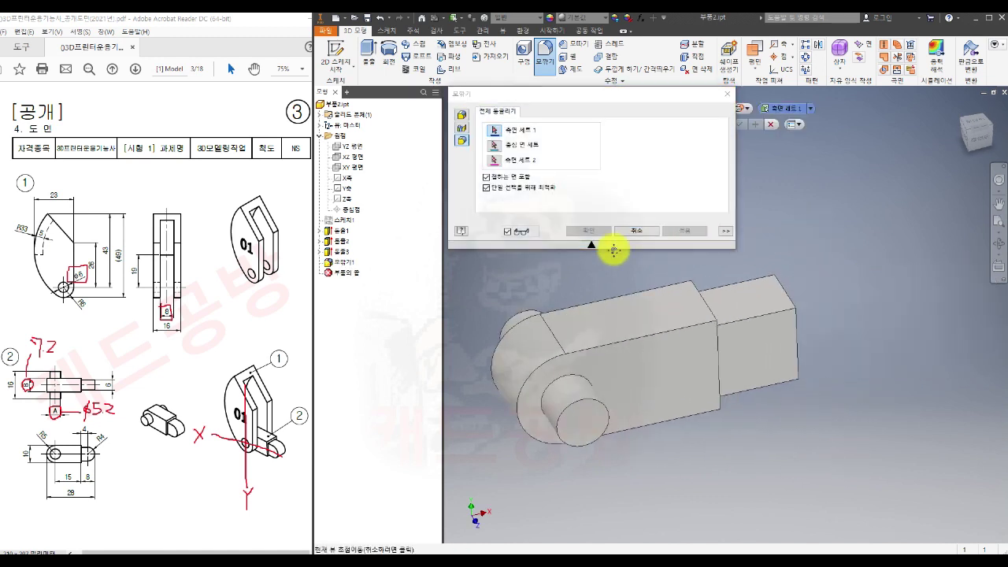
{"action": "left_click", "coordinate": [752, 290]}
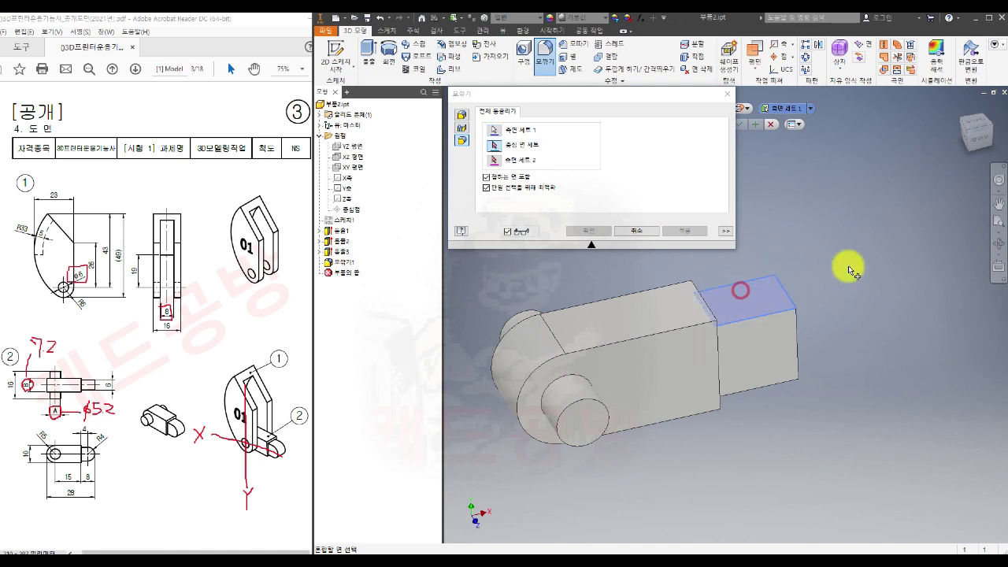
{"action": "middle_click_drag", "start_coordinate": [866, 326], "coordinate": [820, 331], "text": "shift"}
{"action": "left_click", "coordinate": [738, 361]}
{"action": "middle_click_drag", "start_coordinate": [870, 364], "coordinate": [859, 328], "text": "shift"}
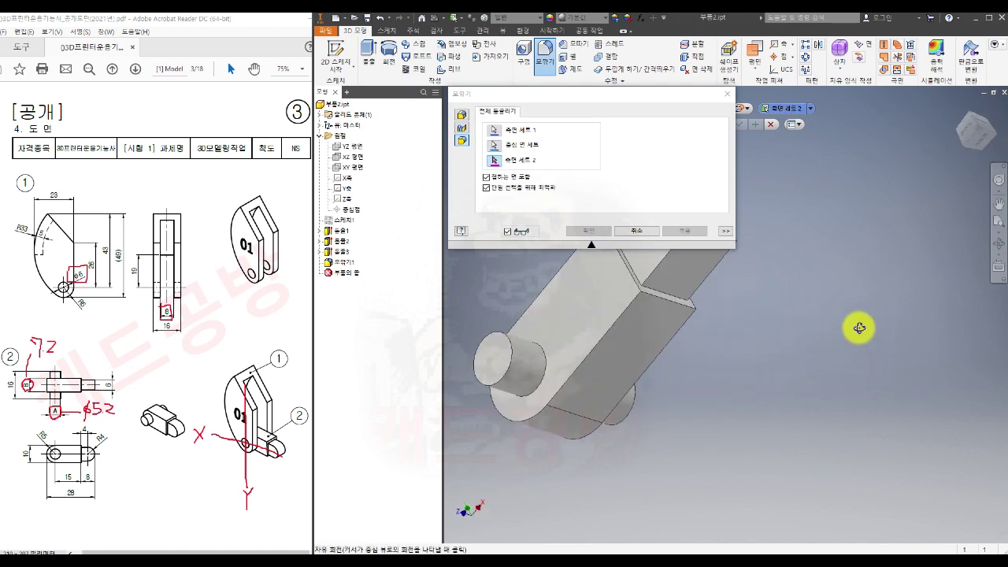
{"action": "left_click", "coordinate": [694, 273]}
{"action": "middle_click_drag", "start_coordinate": [849, 270], "coordinate": [900, 322], "text": "shift"}
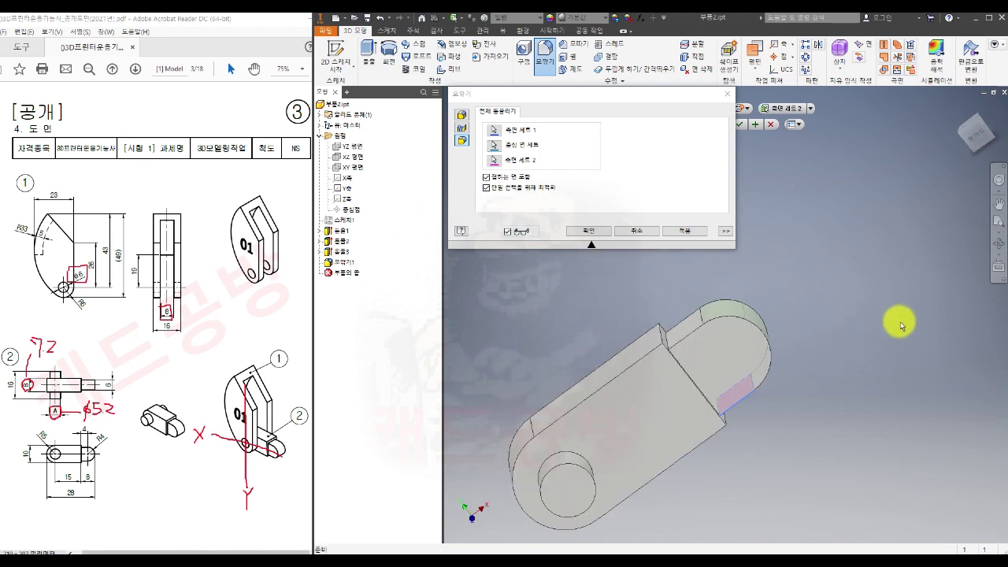
{"action": "left_click", "coordinate": [588, 231]}
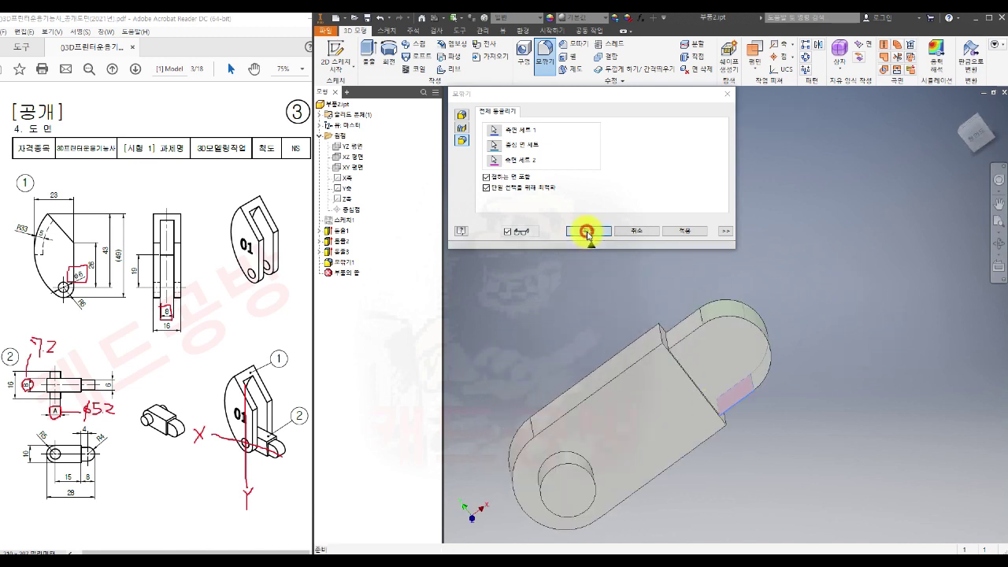
- Check the rounded part from the front and above against the drawing, then save and close it
{"action": "middle_click_drag", "start_coordinate": [960, 106], "coordinate": [873, 205], "text": "shift"}
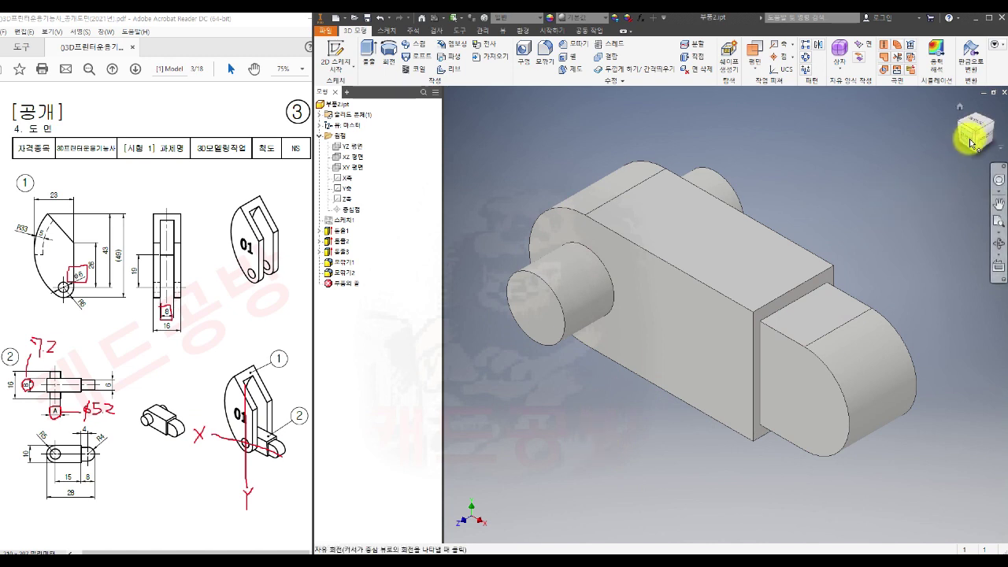
{"action": "left_click_drag", "start_coordinate": [968, 139], "coordinate": [933, 197]}
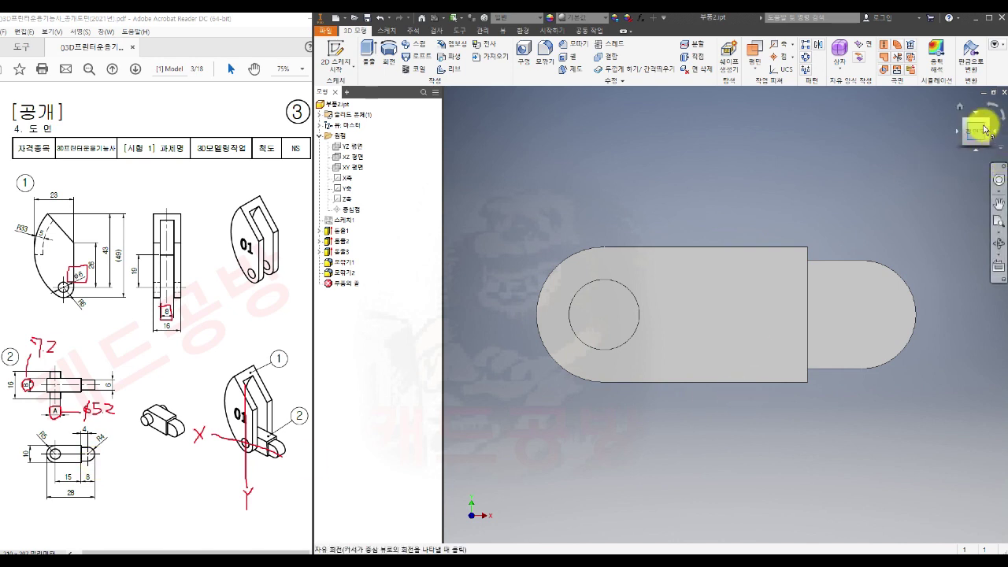
{"action": "left_click", "coordinate": [977, 116]}
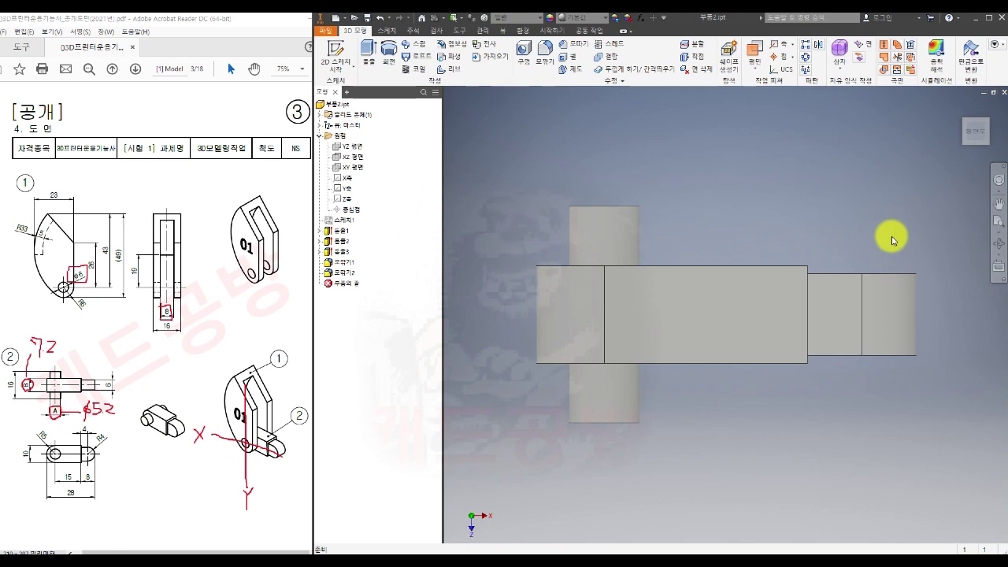
{"action": "left_click", "coordinate": [961, 105]}
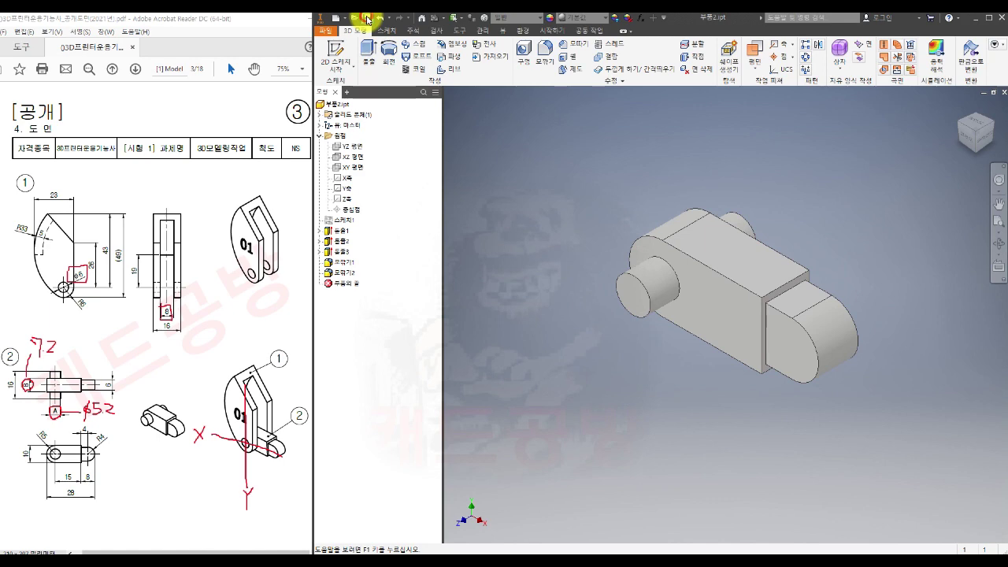
{"action": "left_click", "coordinate": [1003, 92]}
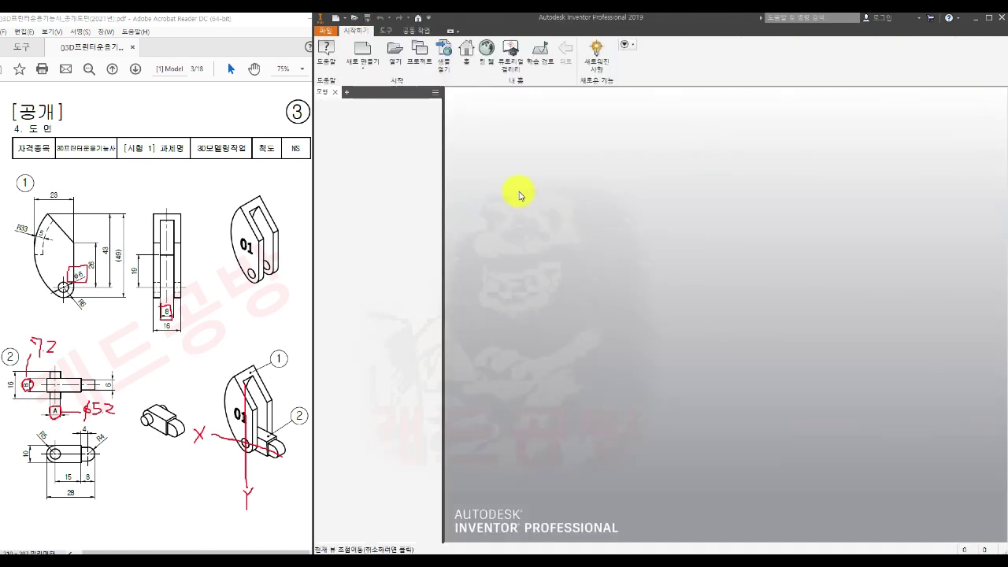
- Create a new assembly from the SM templates.iam template in the Works folder
{"action": "left_click", "coordinate": [362, 49]}
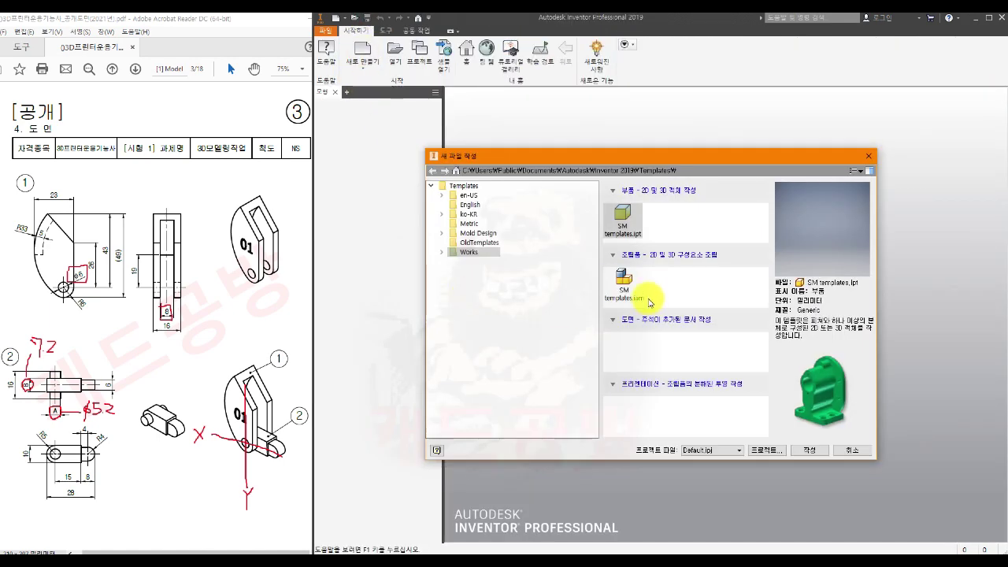
{"action": "left_click", "coordinate": [624, 284]}
{"action": "left_click", "coordinate": [809, 450]}
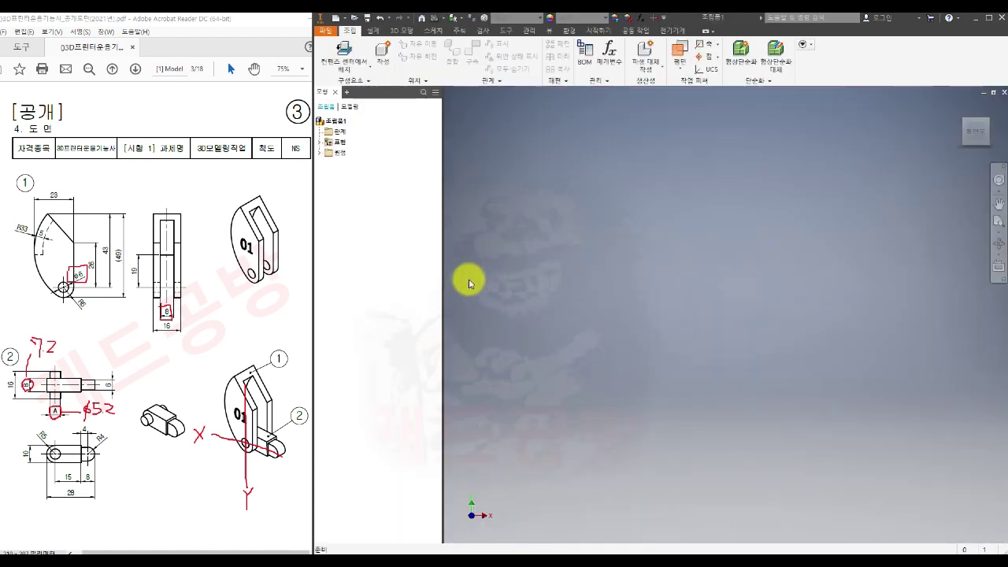
- Place one instance of 부품1.ipt in the assembly, grounded at the origin
{"action": "left_click", "coordinate": [368, 68]}
{"action": "left_click", "coordinate": [367, 87]}
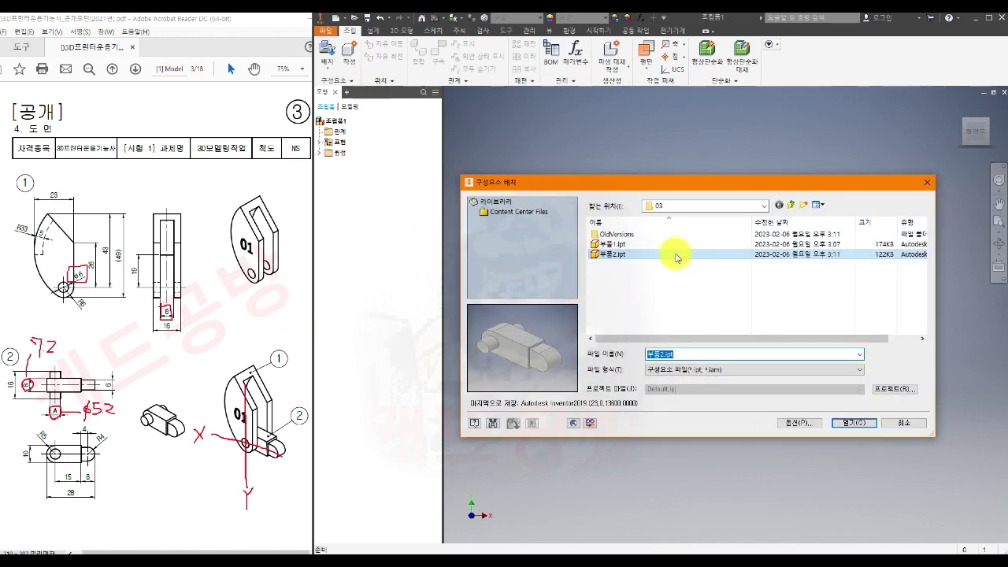
{"action": "left_click", "coordinate": [608, 245]}
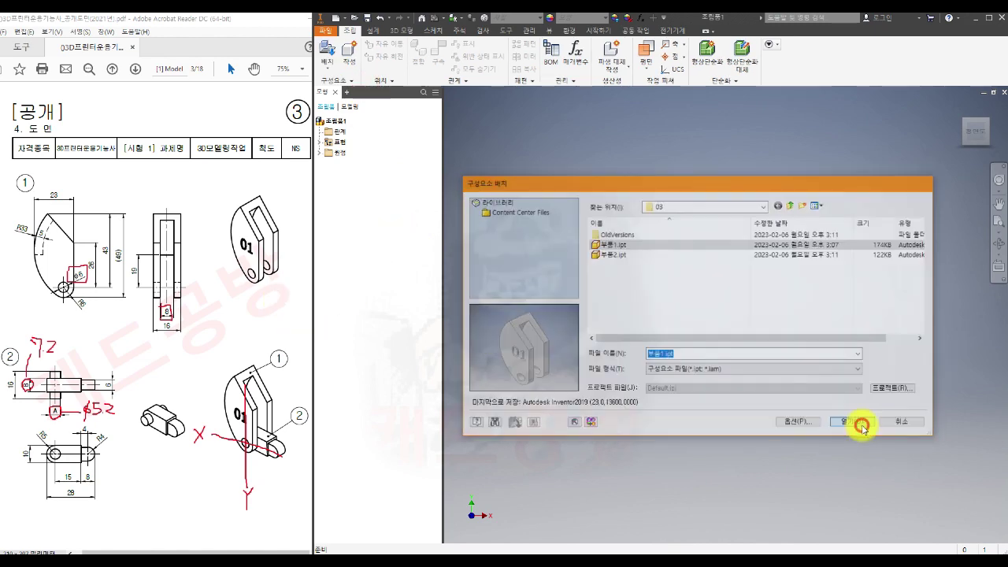
{"action": "left_click", "coordinate": [865, 421]}
{"action": "right_click", "coordinate": [746, 319]}
{"action": "left_click", "coordinate": [787, 334]}
{"action": "scroll", "coordinate": [809, 367], "scroll_direction": "down", "scroll_amount": 3}
{"action": "middle_click_drag", "start_coordinate": [883, 380], "coordinate": [862, 319]}
{"action": "key", "text": "Escape"}
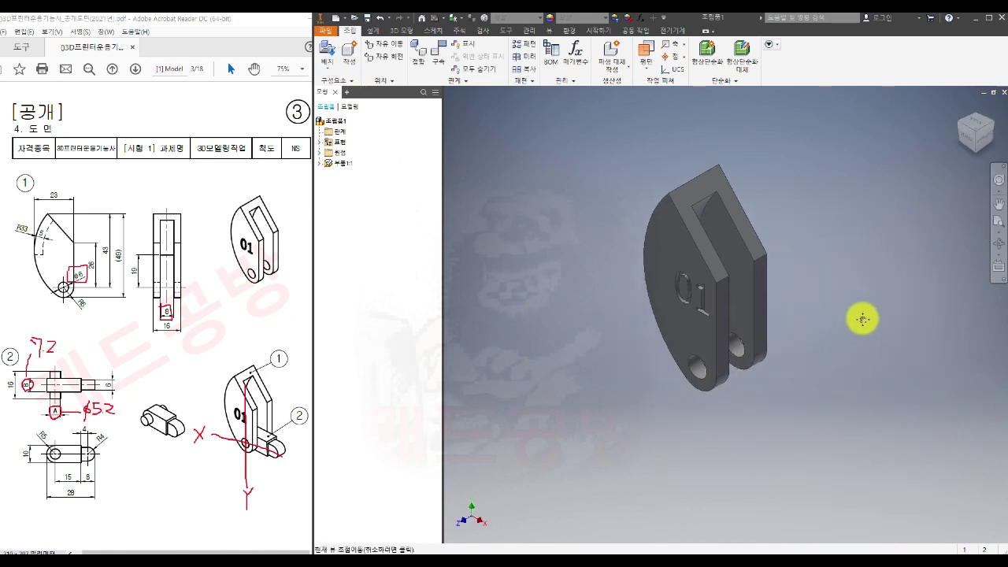
- Place one instance of 부품2.ipt just below the pin holes of part 1
{"action": "left_click", "coordinate": [330, 54]}
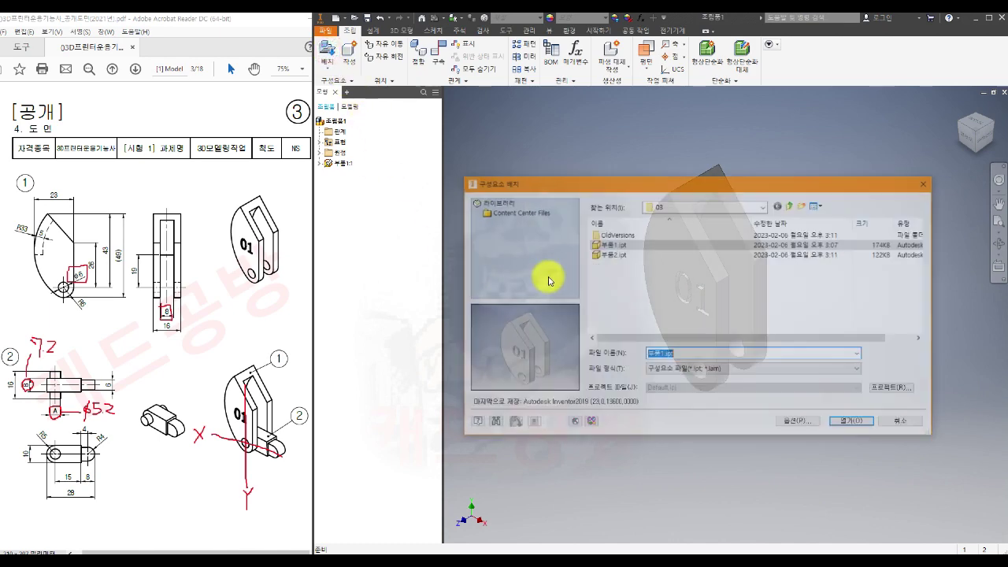
{"action": "left_click", "coordinate": [610, 254]}
{"action": "left_click", "coordinate": [854, 423]}
{"action": "left_click", "coordinate": [775, 433]}
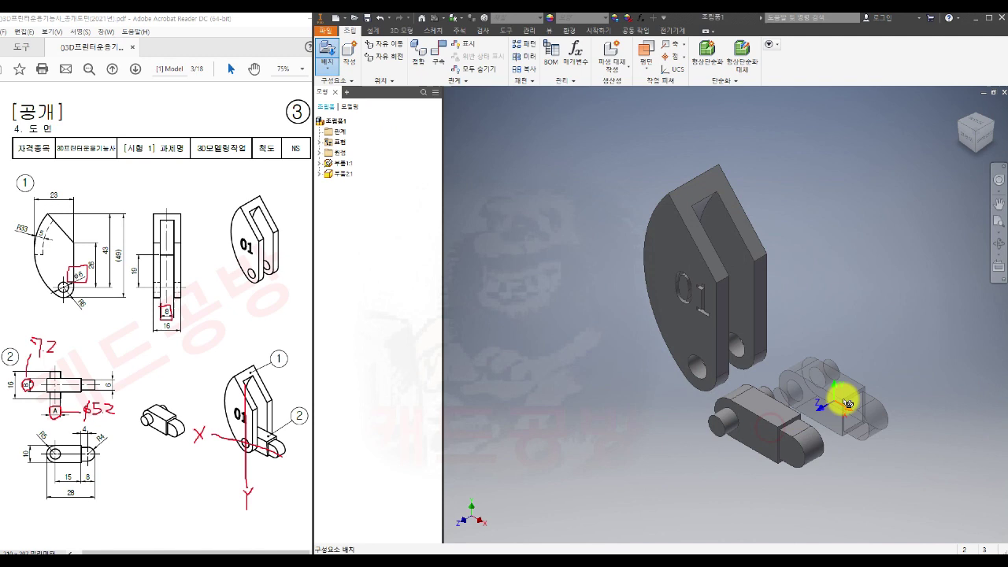
{"action": "key", "text": "Escape"}
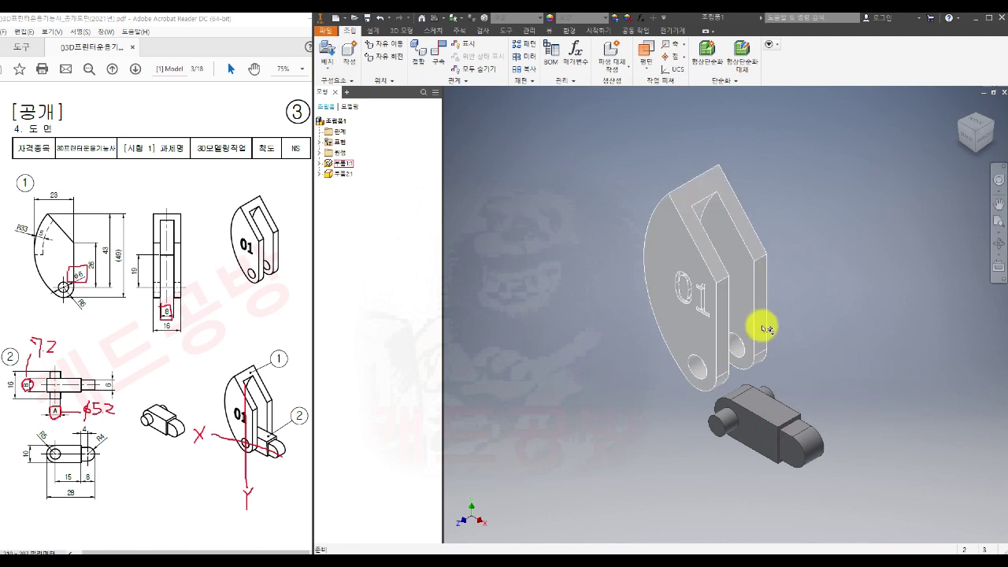
- Mate part 2's pin axis to part 1's hole axis with the aligned solution and a 0 mm offset
{"action": "middle_click_drag", "start_coordinate": [831, 382], "coordinate": [851, 388]}
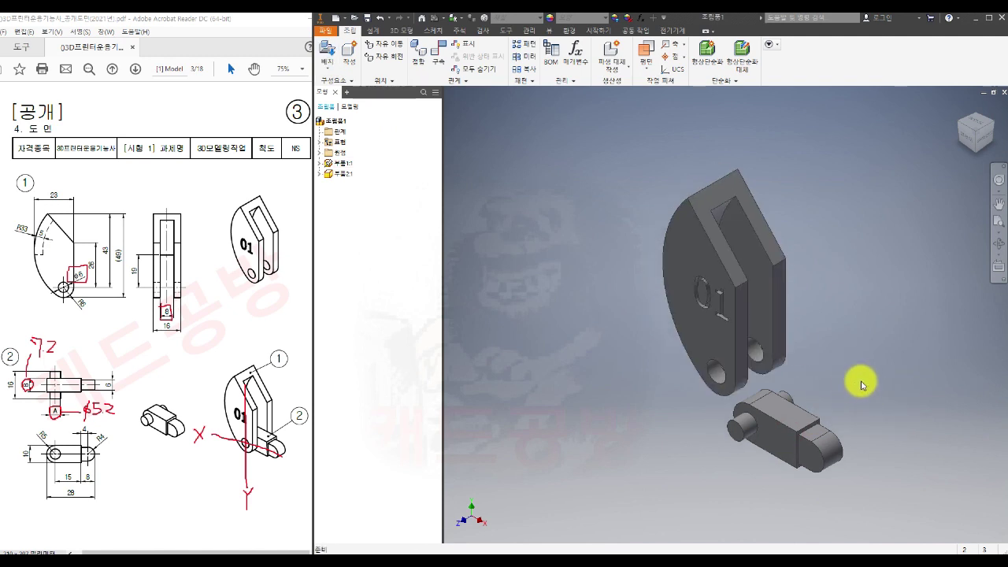
{"action": "left_click", "coordinate": [439, 58]}
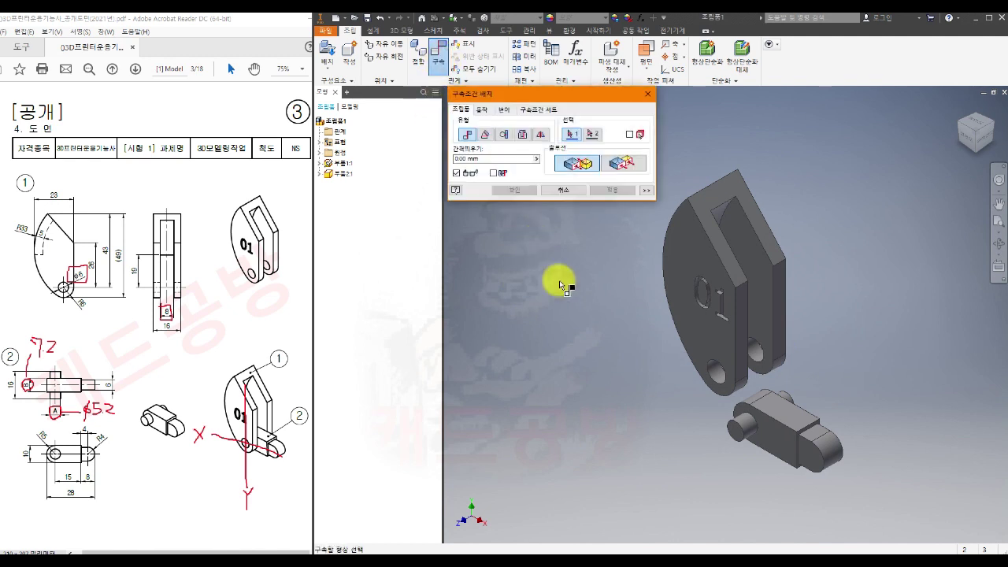
{"action": "scroll", "coordinate": [705, 400], "scroll_direction": "down", "scroll_amount": 3}
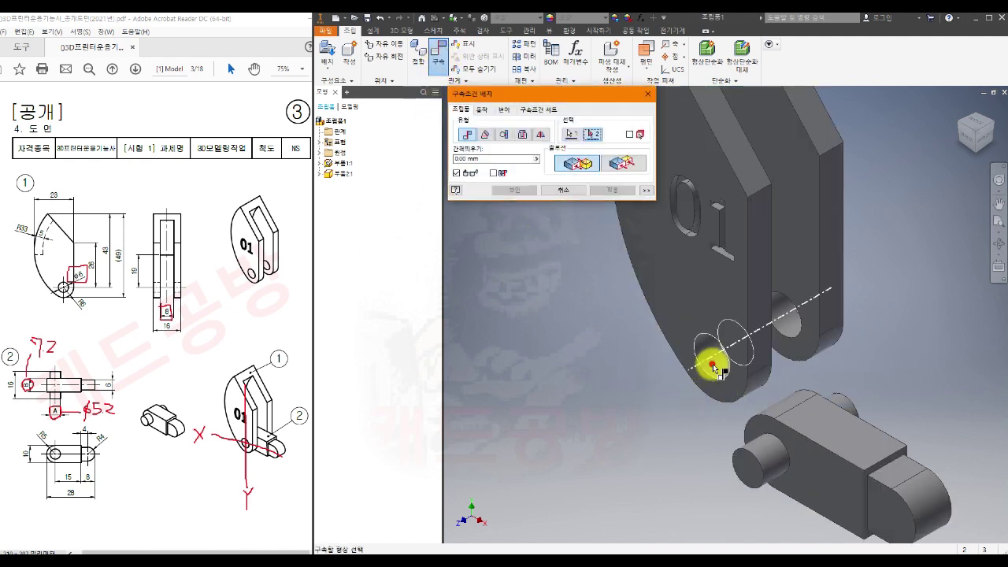
{"action": "left_click", "coordinate": [713, 367]}
{"action": "left_click", "coordinate": [749, 457]}
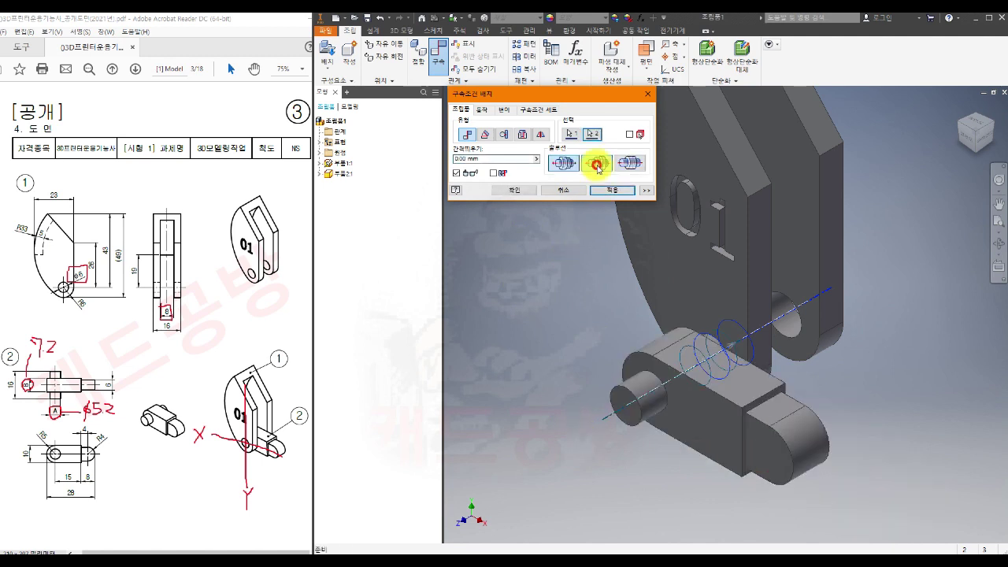
{"action": "left_click", "coordinate": [597, 164]}
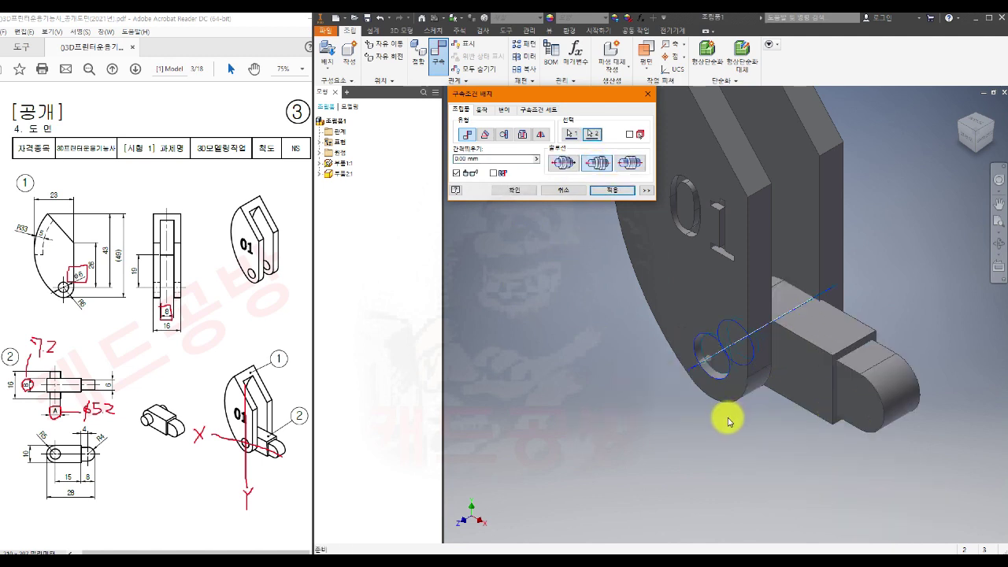
{"action": "left_click", "coordinate": [612, 190]}
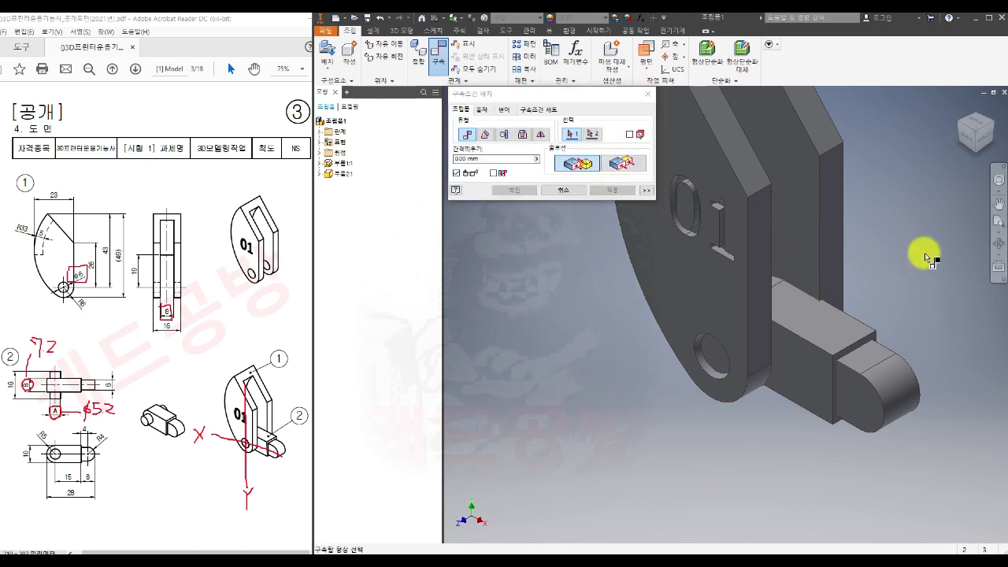
- Constrain part 2's XY origin plane flush with part 1's XY origin plane at a 0 mm offset
{"action": "left_click", "coordinate": [986, 141]}
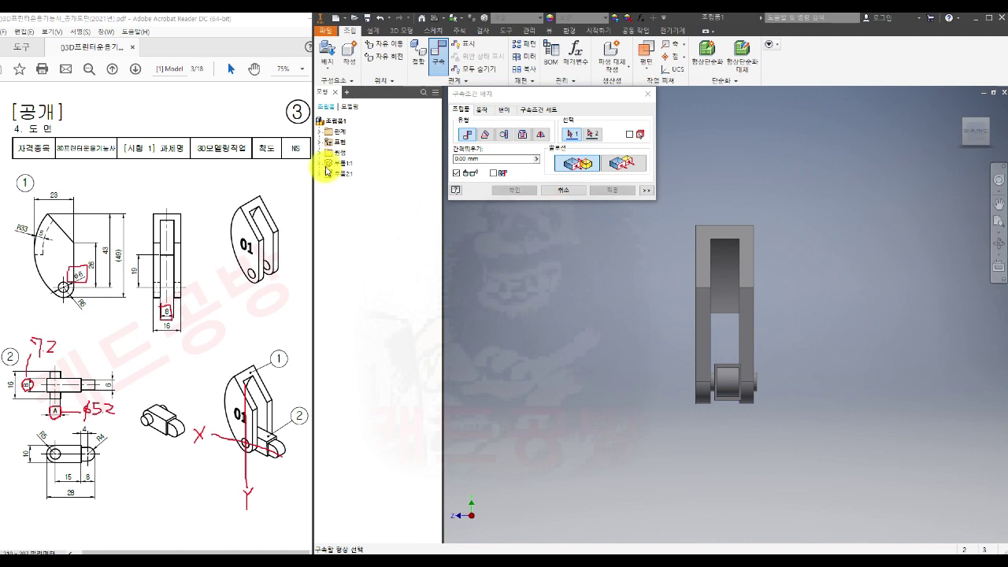
{"action": "left_click", "coordinate": [319, 163]}
{"action": "left_click", "coordinate": [321, 215]}
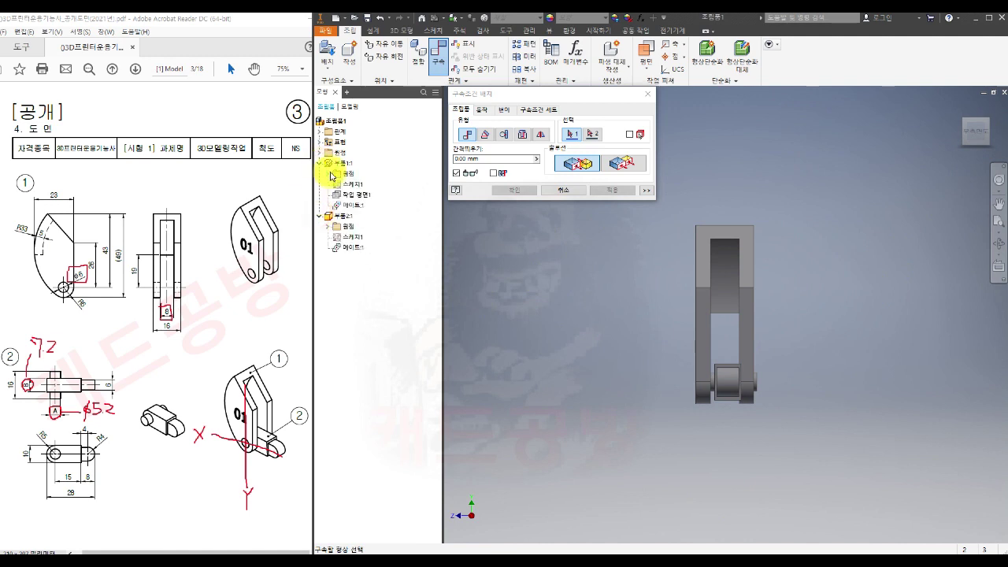
{"action": "left_click", "coordinate": [328, 173]}
{"action": "left_click", "coordinate": [328, 300]}
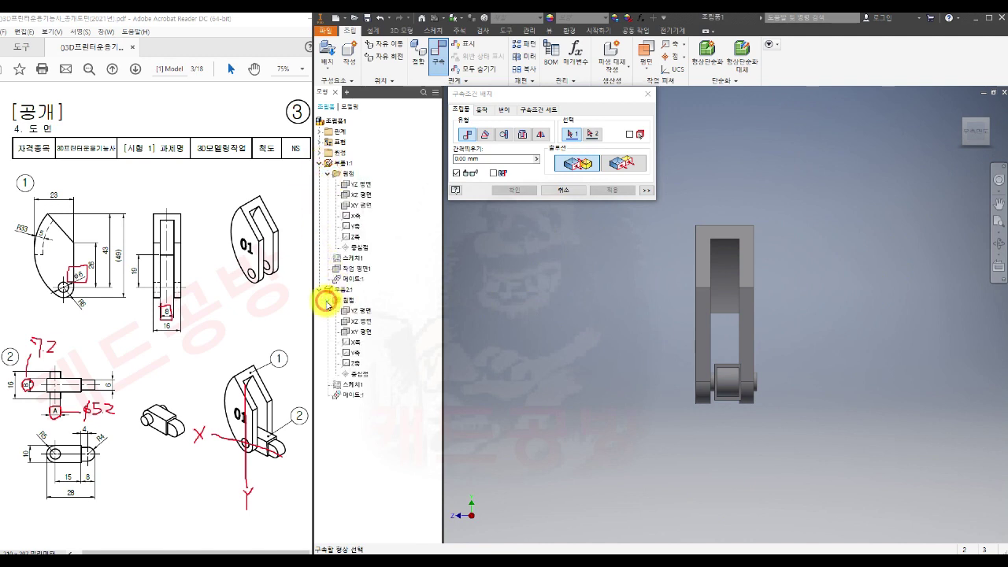
{"action": "left_click", "coordinate": [364, 205]}
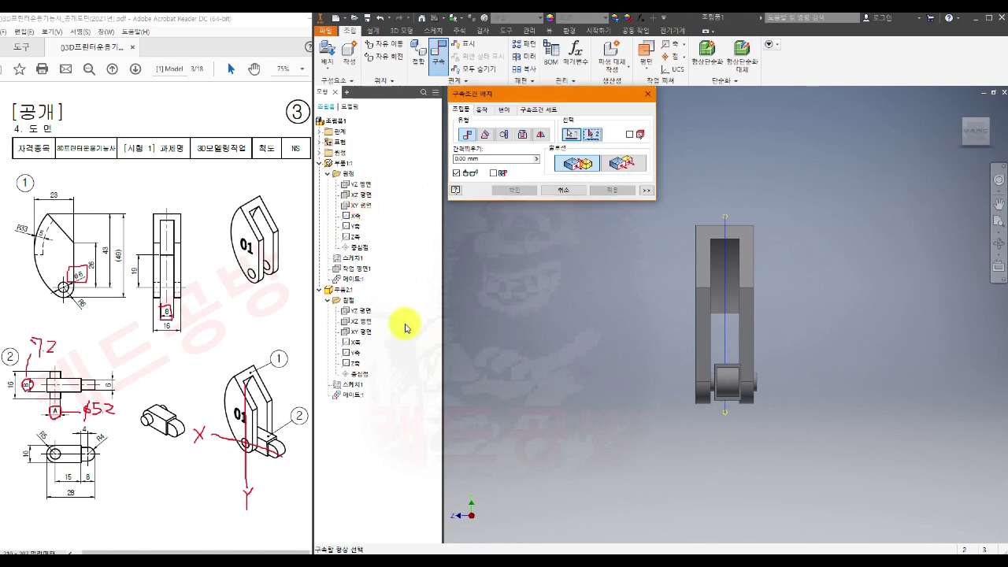
{"action": "left_click", "coordinate": [359, 336]}
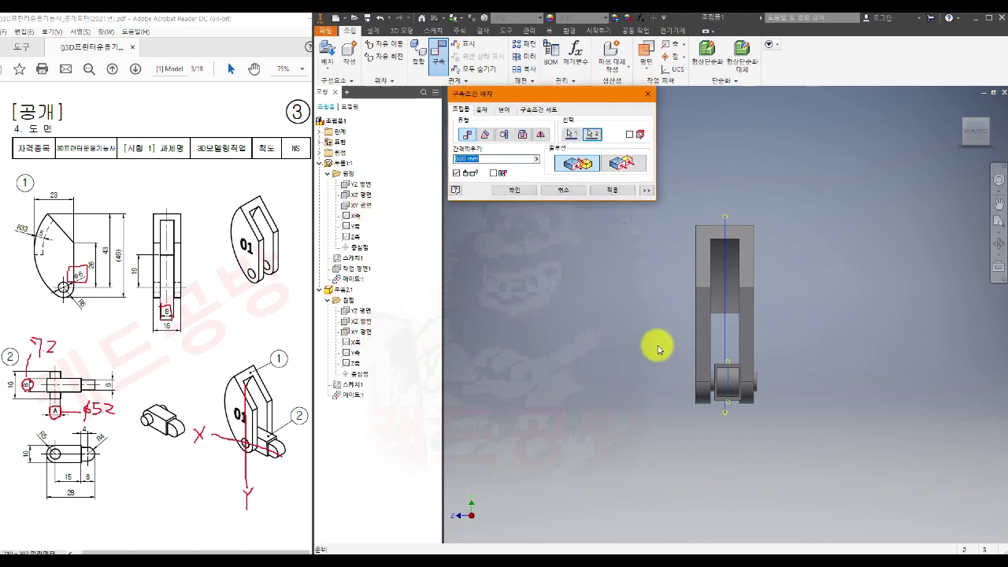
{"action": "scroll", "coordinate": [731, 367], "scroll_direction": "up", "scroll_amount": 3}
{"action": "left_click", "coordinate": [622, 164]}
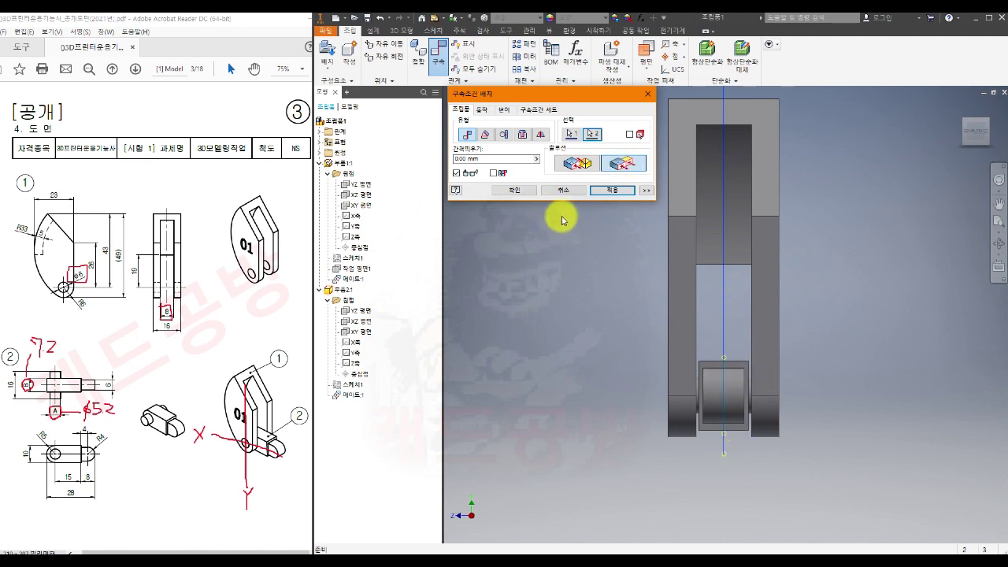
{"action": "left_click", "coordinate": [513, 191]}
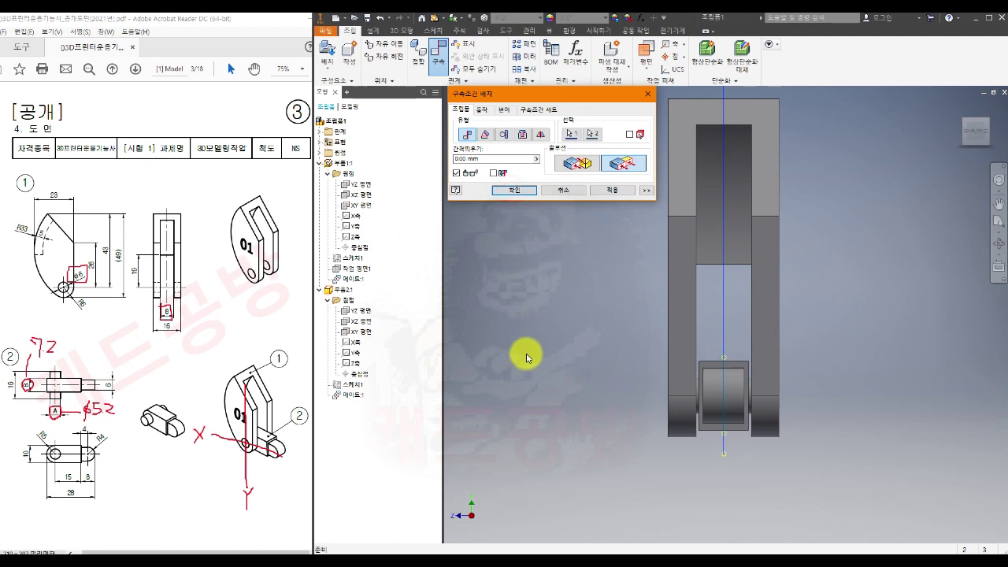
{"action": "left_click", "coordinate": [517, 192]}
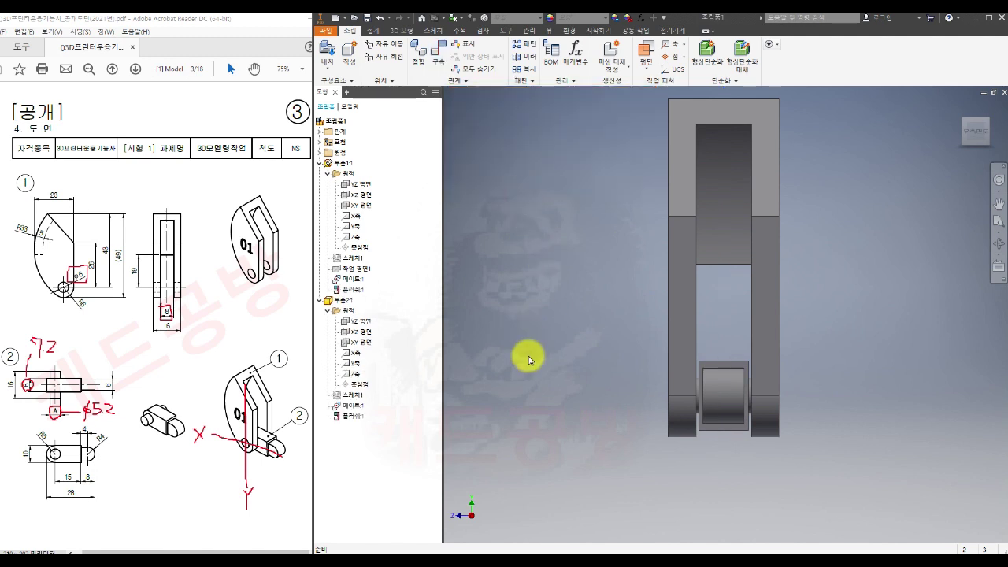
- Save the assembly in folder 03 under the file name 비번호_03
{"action": "left_click", "coordinate": [985, 111]}
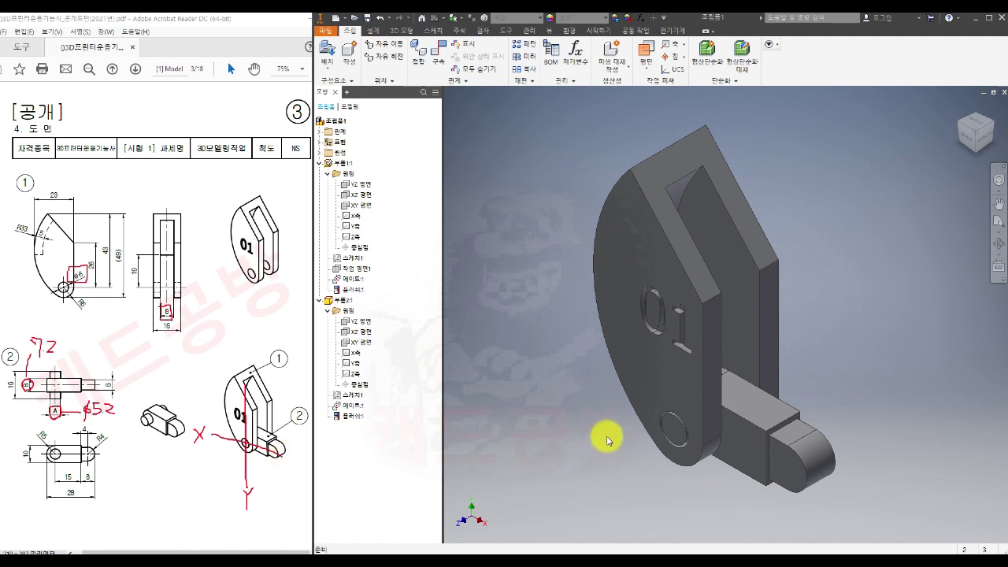
{"action": "left_click", "coordinate": [329, 35]}
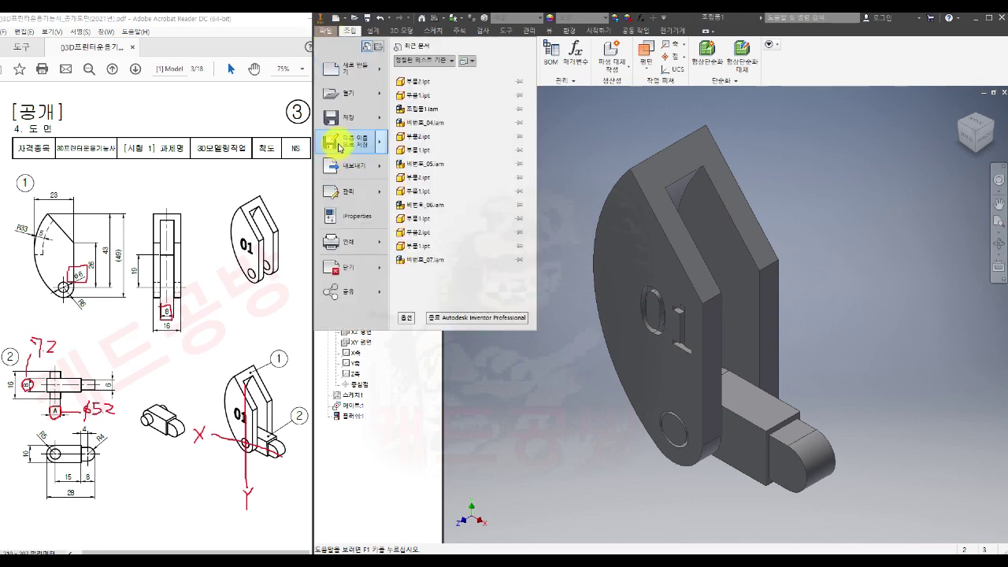
{"action": "mouse_move", "coordinate": [335, 142]}
{"action": "left_click", "coordinate": [447, 78]}
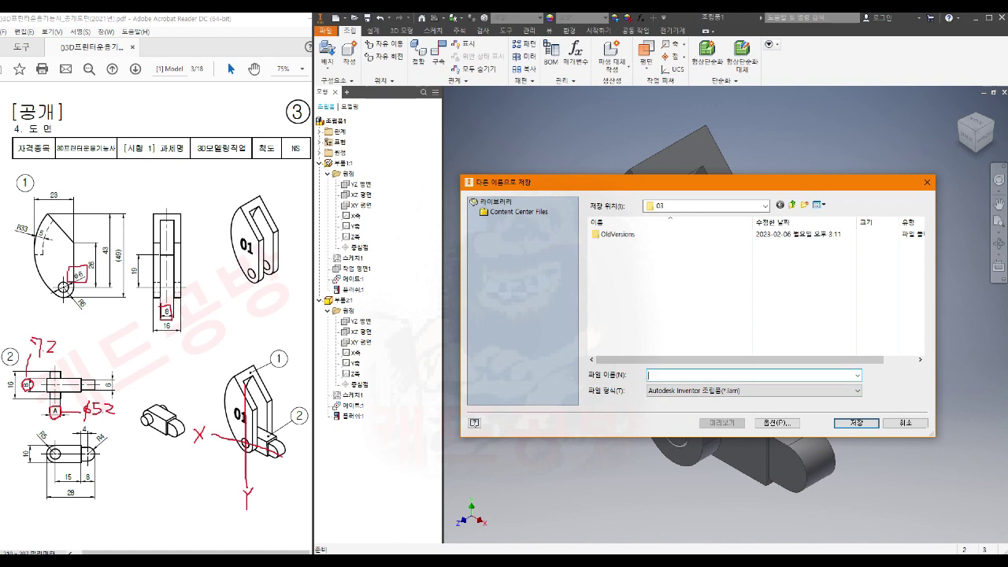
{"action": "type", "text": "비번호_03"}
{"action": "left_click", "coordinate": [863, 424]}
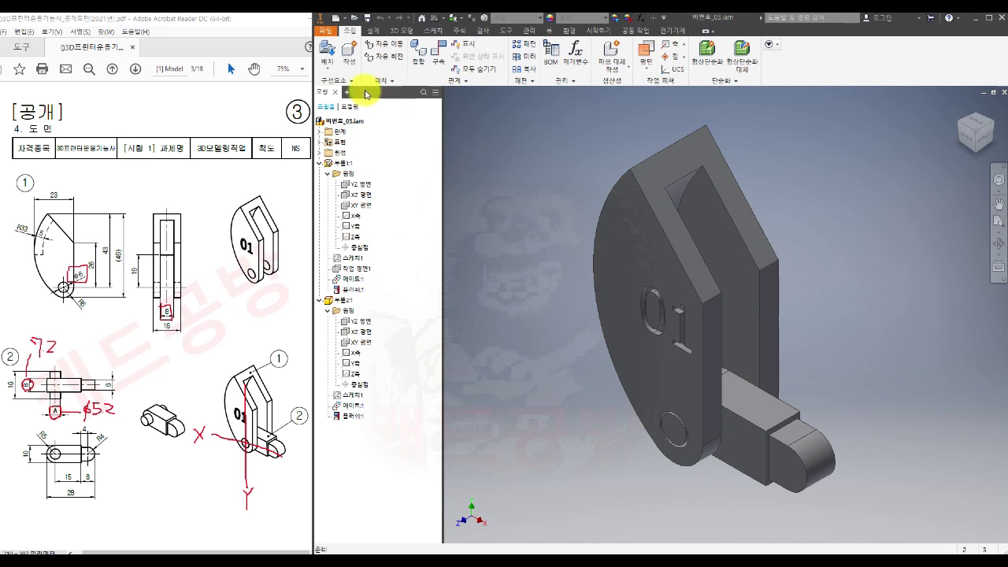
- Save a copy of the assembly as the STEP file 비번호_03.stp in folder 03, accepting the existing STEP options
{"action": "left_click", "coordinate": [327, 36]}
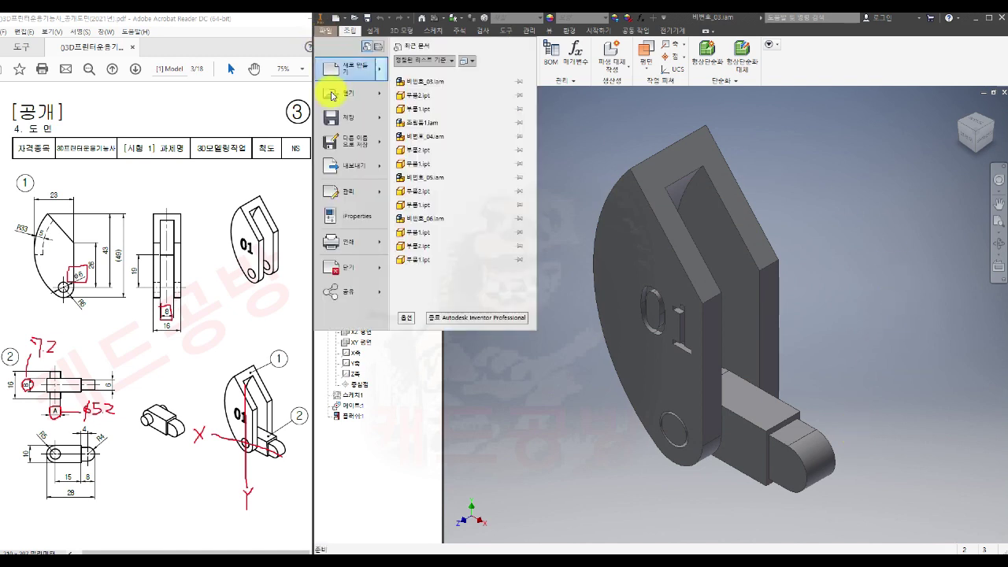
{"action": "mouse_move", "coordinate": [340, 151]}
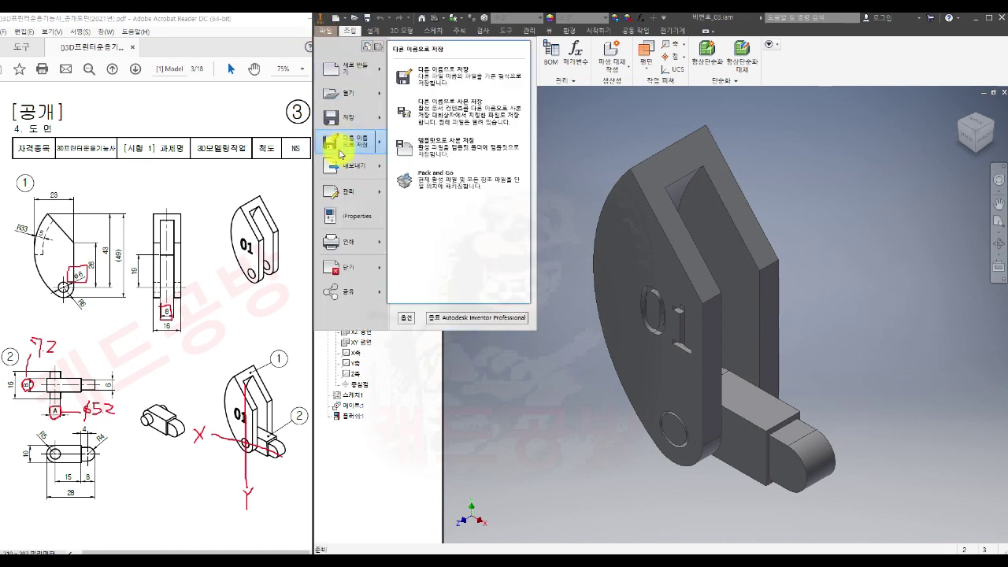
{"action": "left_click", "coordinate": [453, 124]}
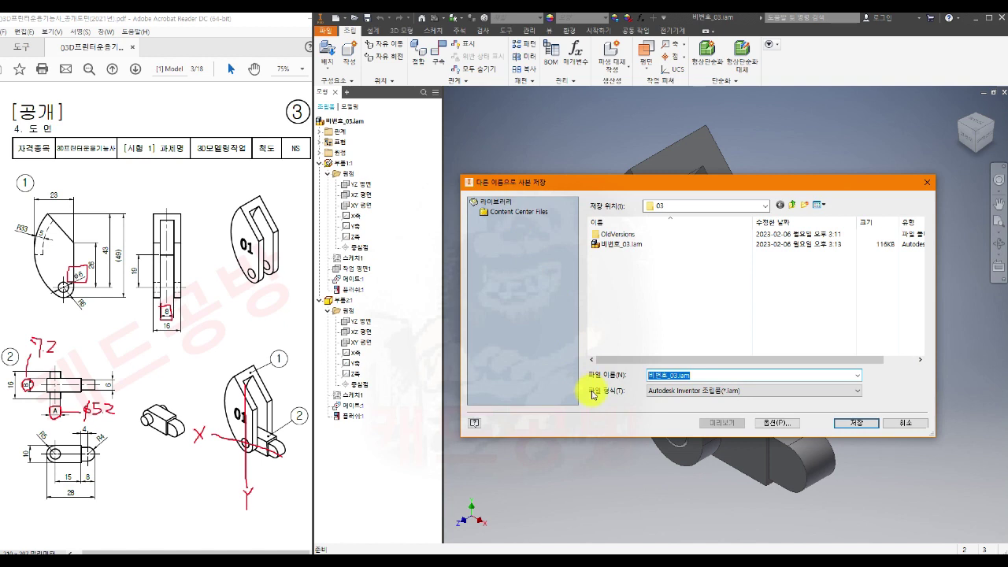
{"action": "left_click", "coordinate": [708, 391]}
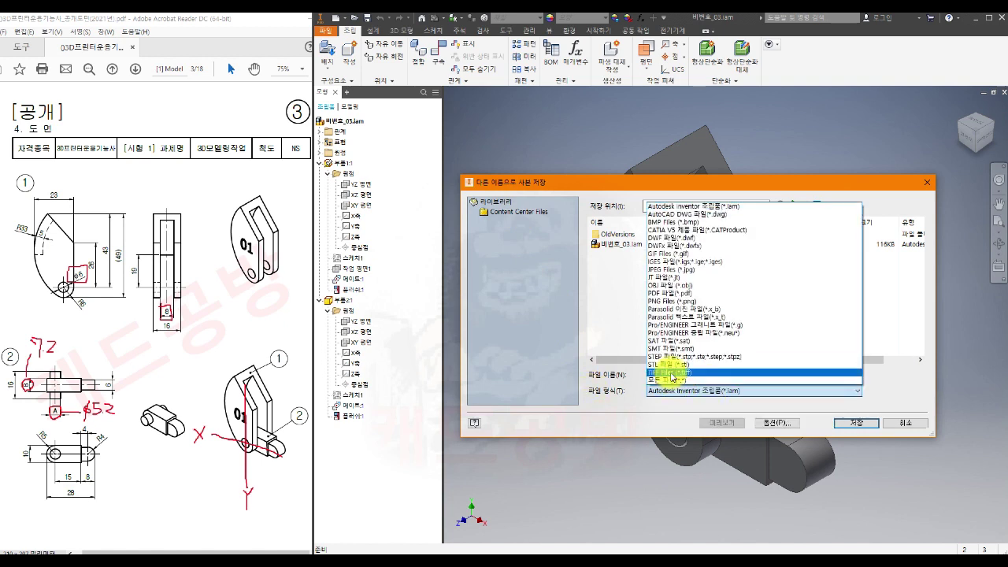
{"action": "left_click", "coordinate": [672, 357]}
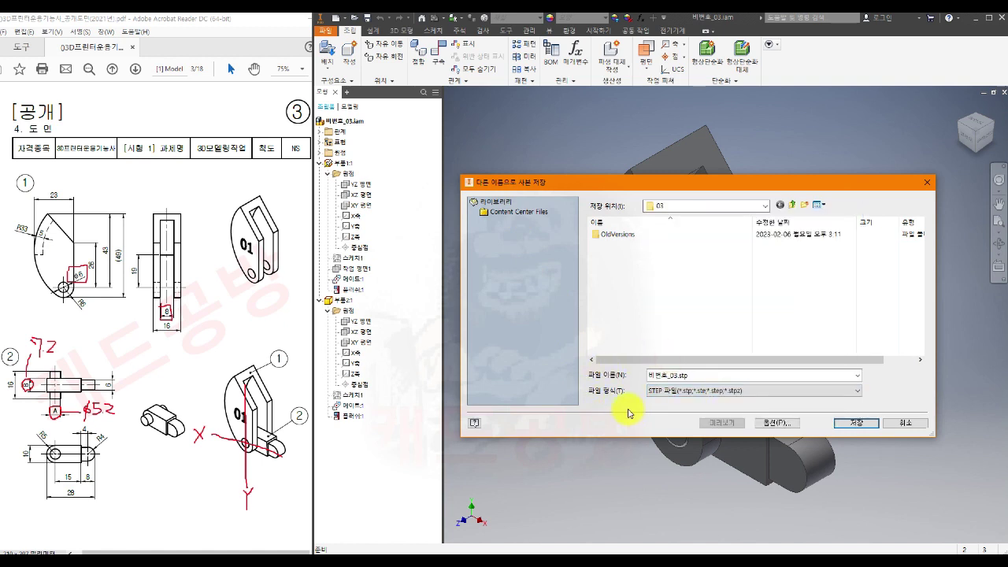
{"action": "left_click", "coordinate": [770, 423]}
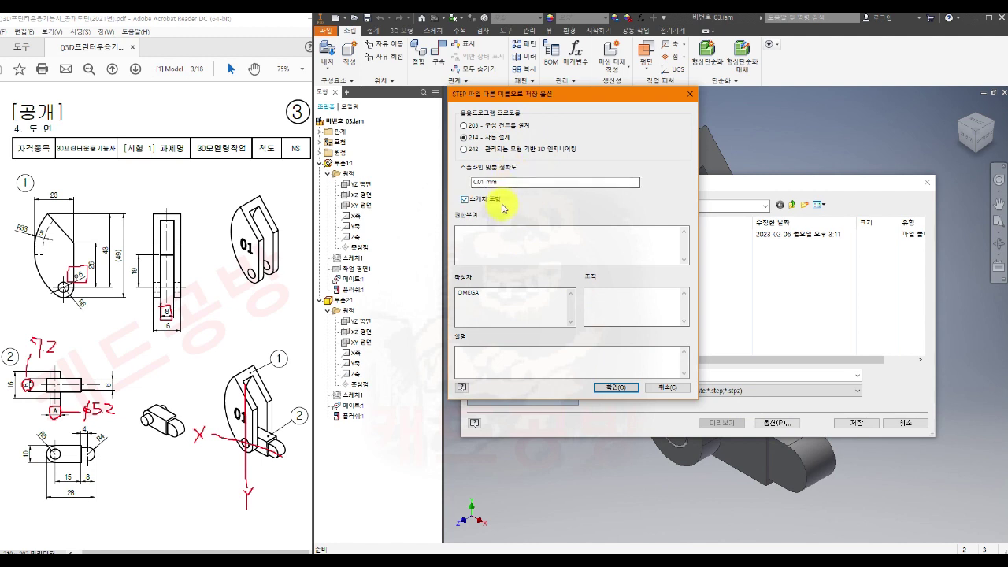
{"action": "left_click", "coordinate": [615, 387]}
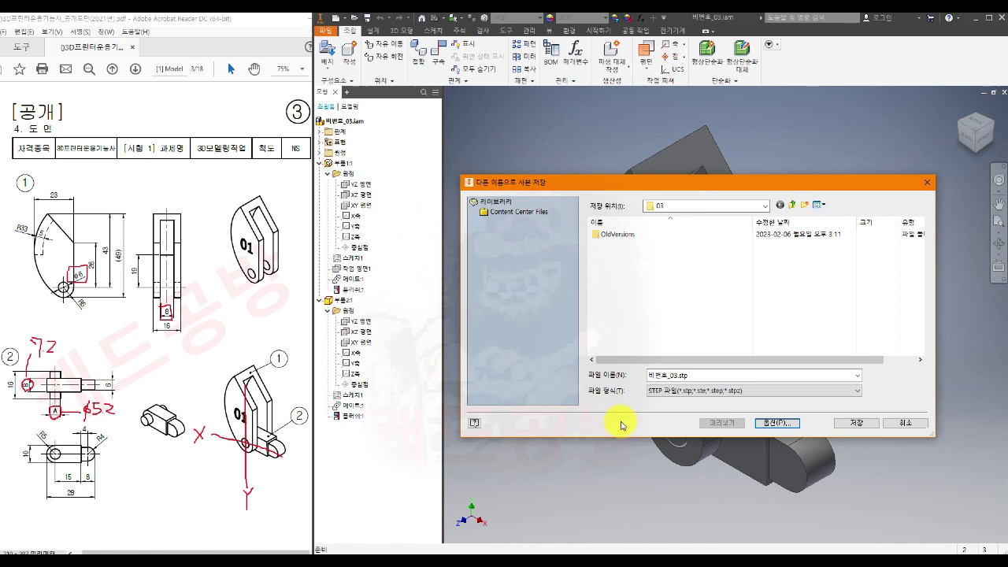
{"action": "left_click", "coordinate": [855, 423]}
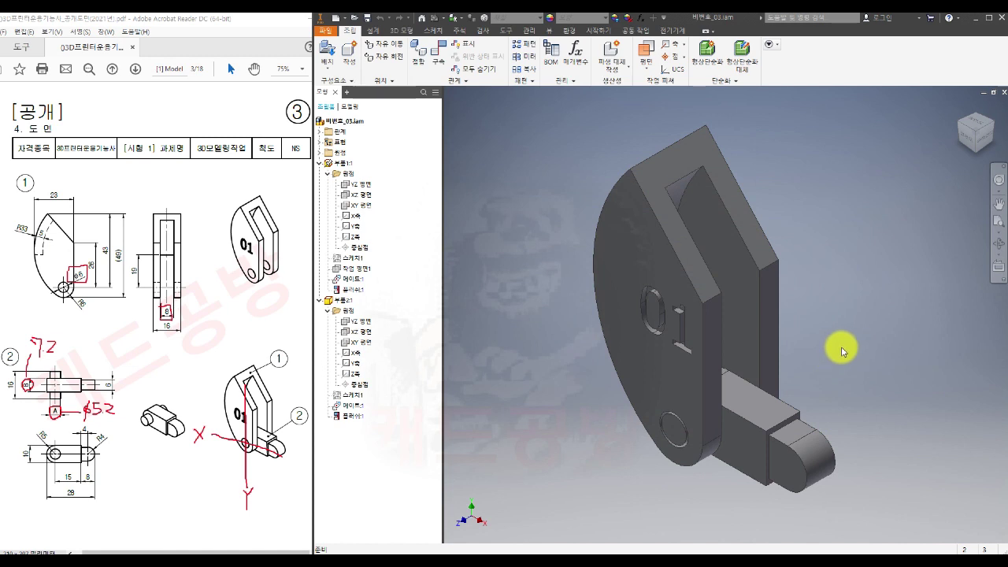
- Save a copy of the assembly as 비번호_03.stl in folder 03, accepting the binary, millimetre and Brep STL options
{"action": "left_click", "coordinate": [968, 142]}
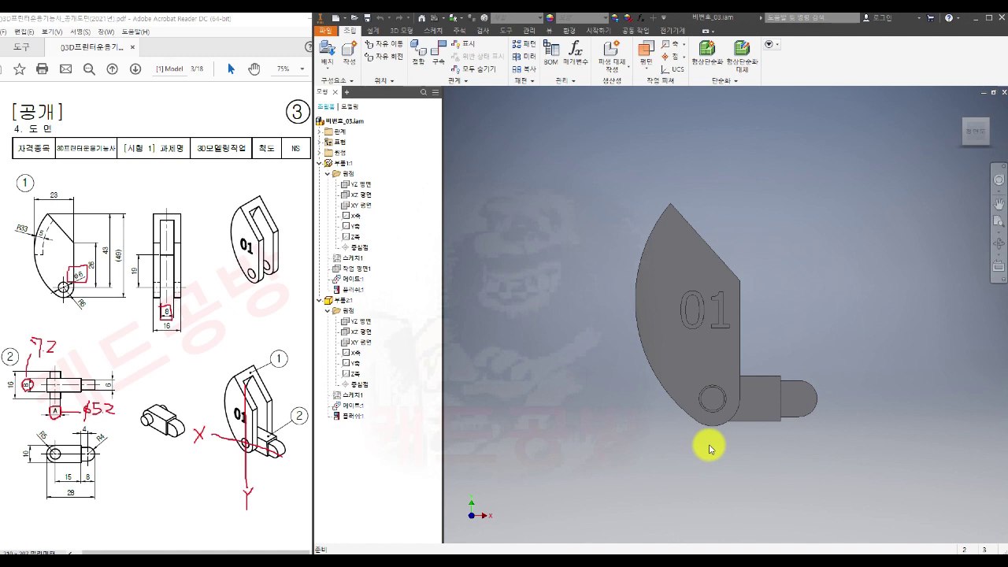
{"action": "middle_click_drag", "start_coordinate": [730, 444], "coordinate": [618, 325], "text": "shift"}
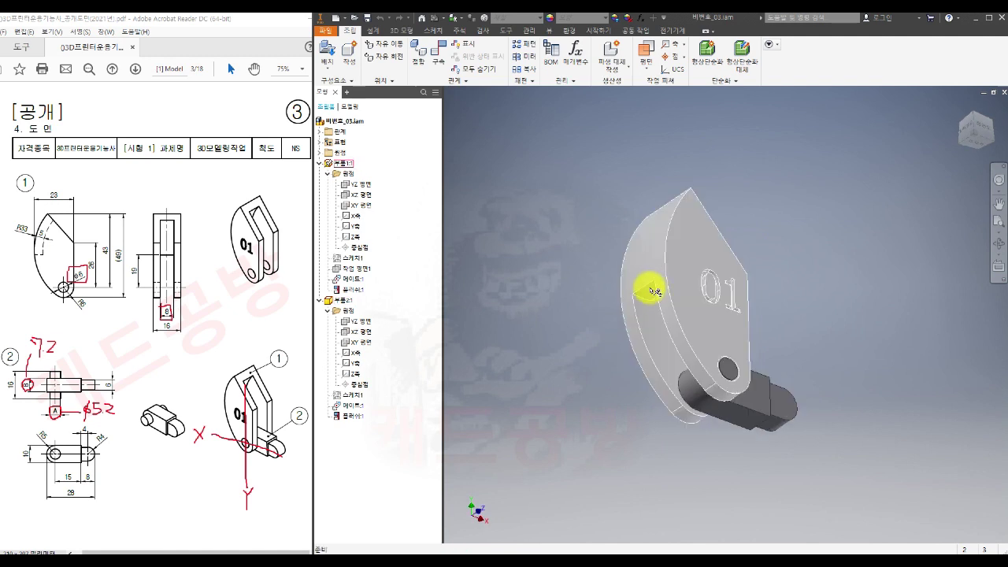
{"action": "middle_click_drag", "start_coordinate": [778, 323], "coordinate": [739, 341], "text": "shift"}
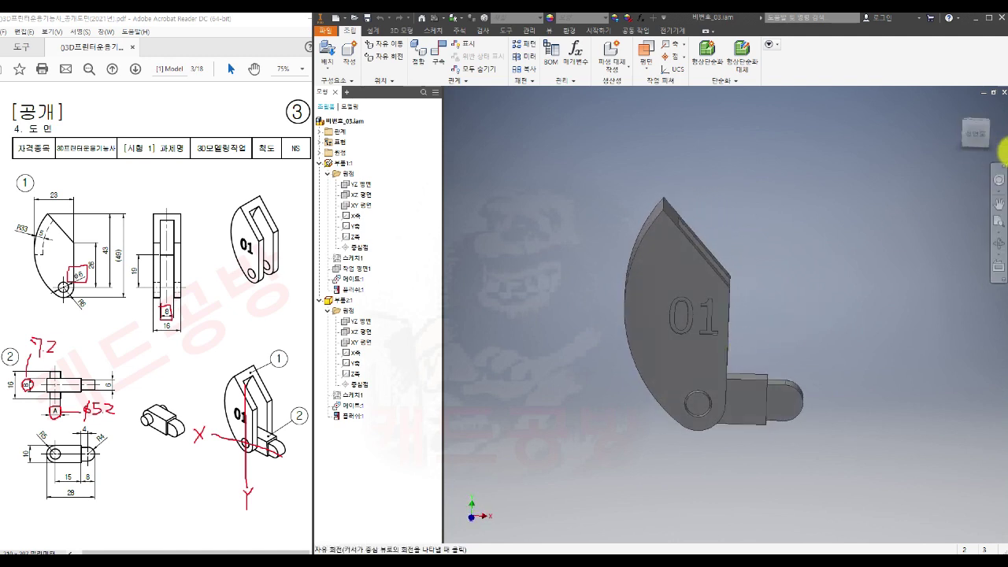
{"action": "left_click", "coordinate": [976, 130]}
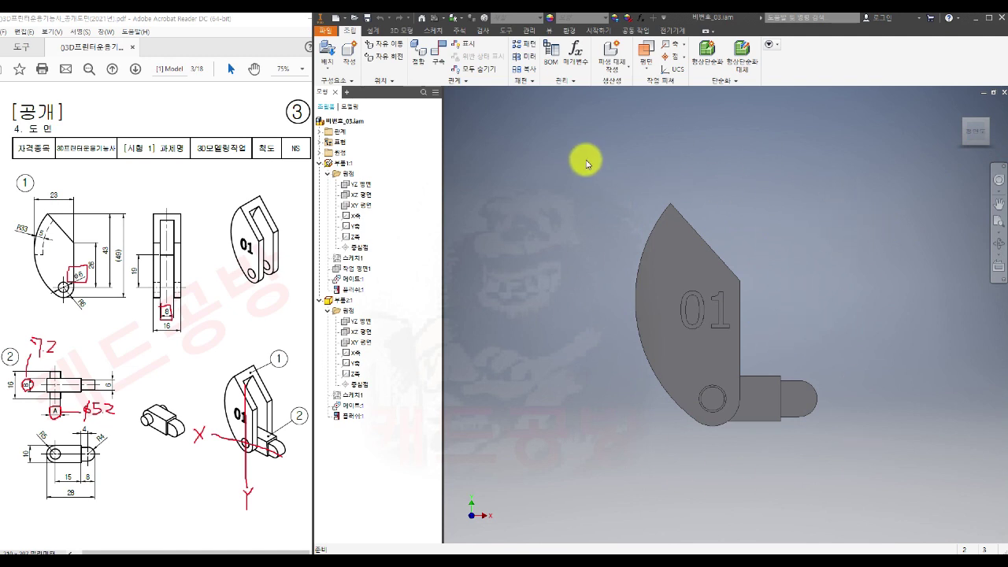
{"action": "left_click", "coordinate": [324, 30]}
{"action": "mouse_move", "coordinate": [350, 152]}
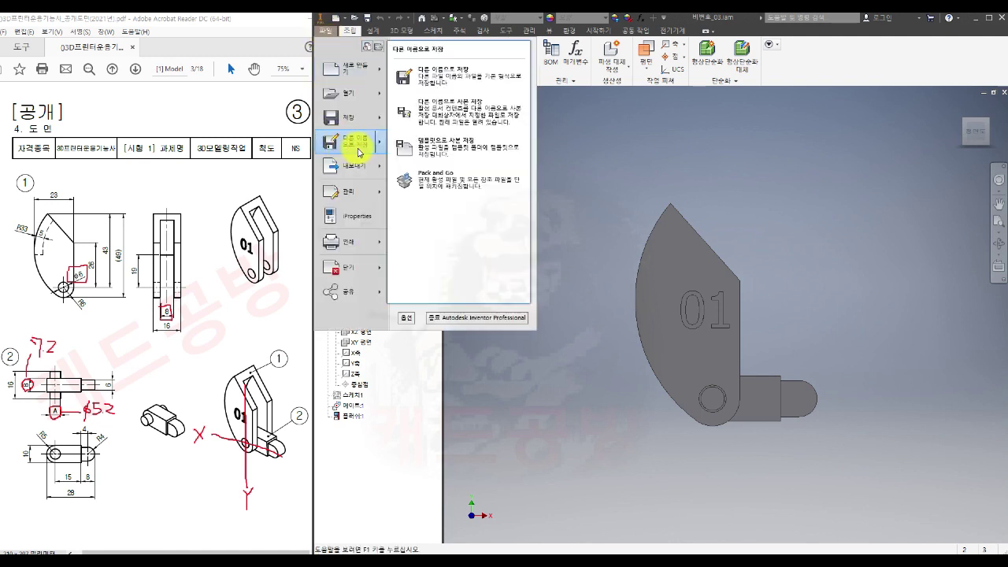
{"action": "left_click", "coordinate": [454, 119]}
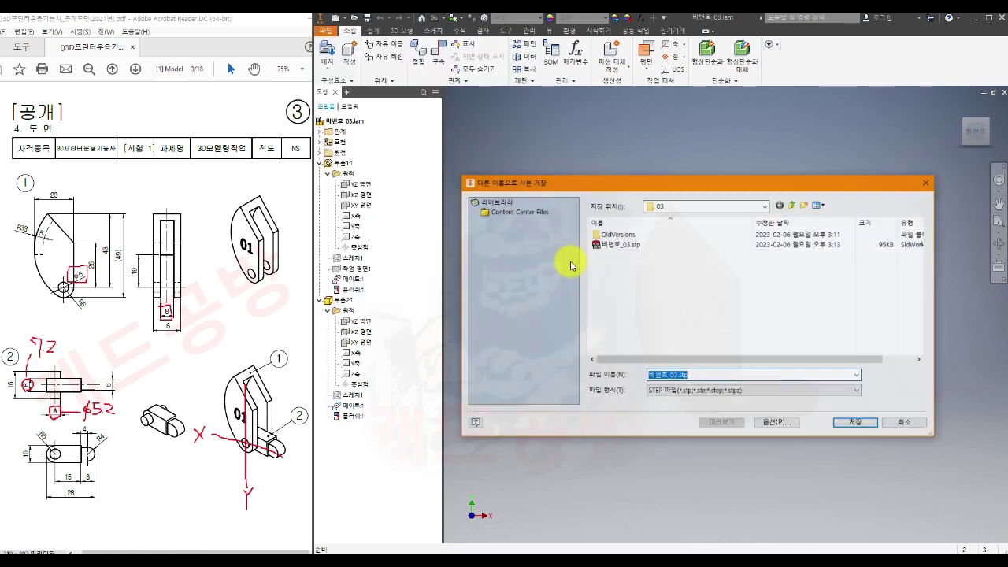
{"action": "left_click", "coordinate": [671, 393]}
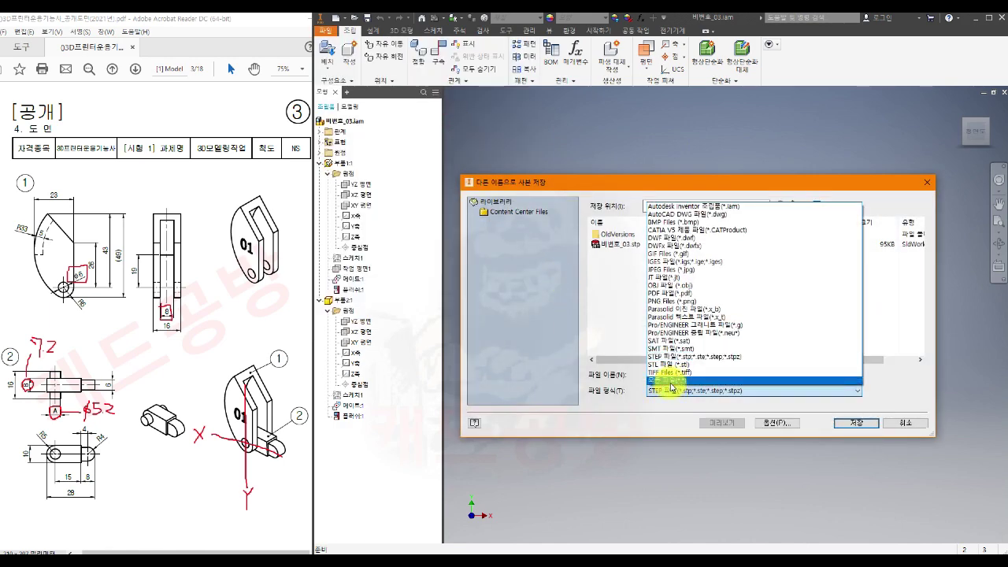
{"action": "left_click", "coordinate": [670, 365]}
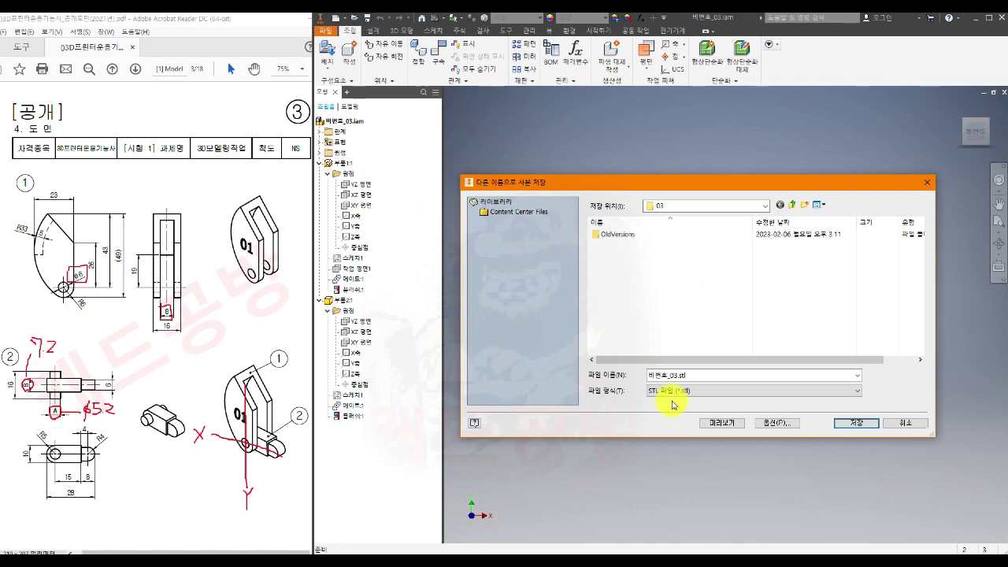
{"action": "left_click", "coordinate": [780, 424]}
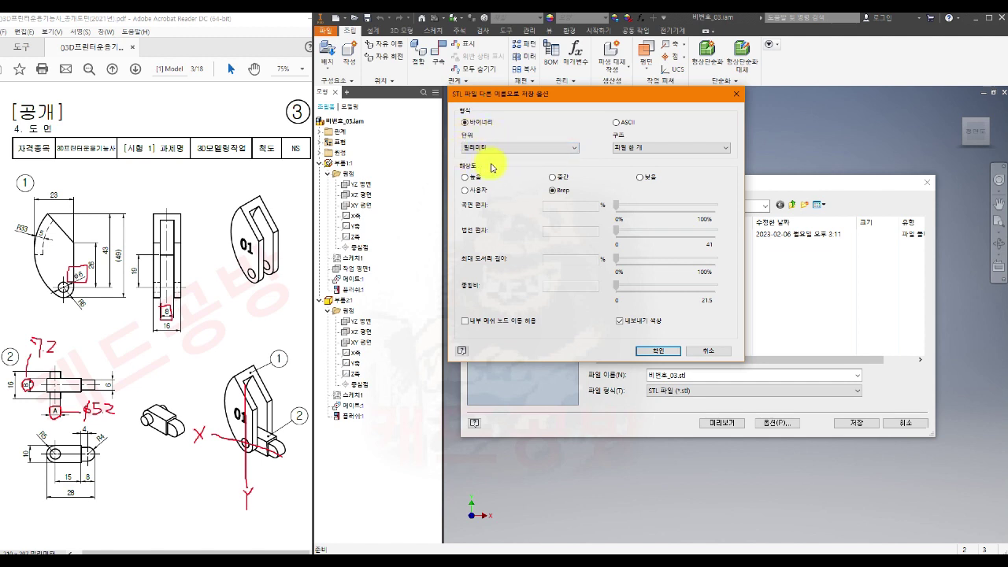
{"action": "left_click", "coordinate": [663, 352]}
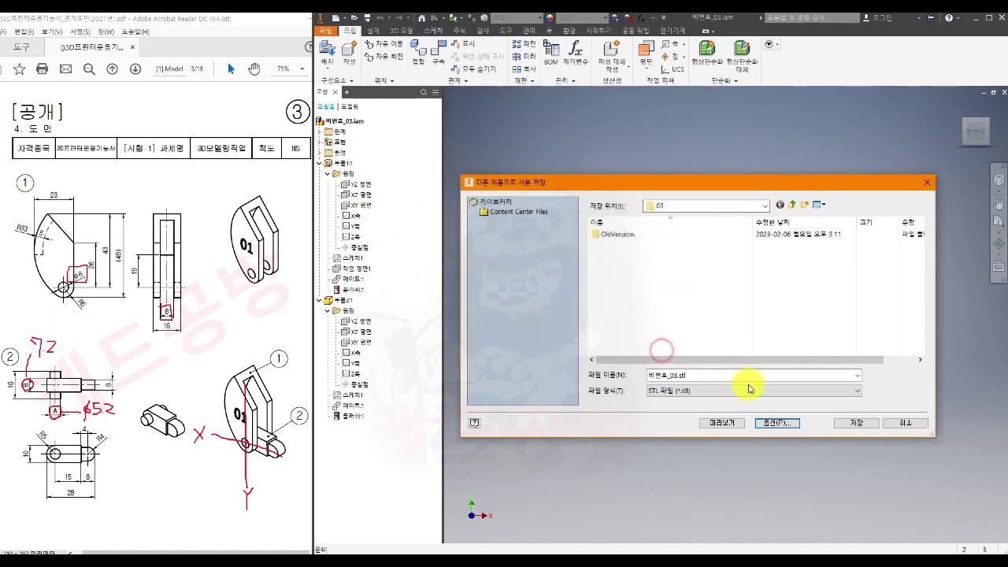
{"action": "left_click", "coordinate": [857, 425]}
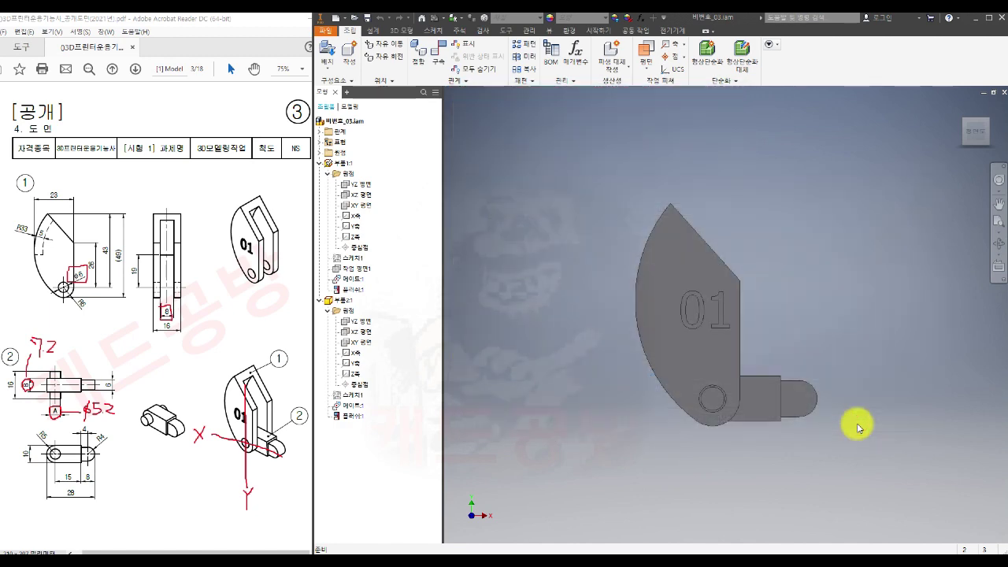
- Check the saved part, assembly, STEP and STL files in folder 03 in File Explorer, and minimize the window
{"action": "mouse_move", "coordinate": [394, 561]}
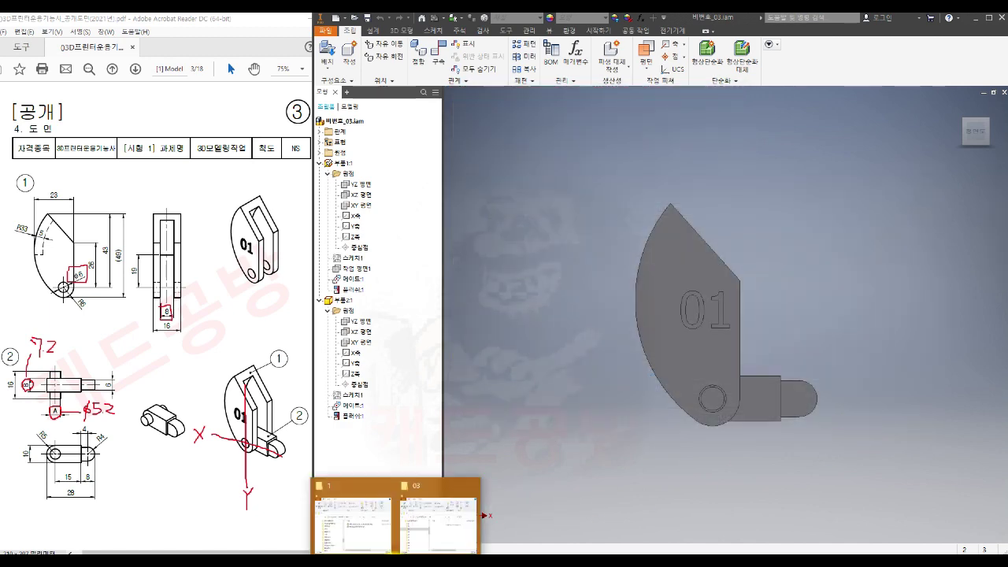
{"action": "left_click", "coordinate": [450, 524]}
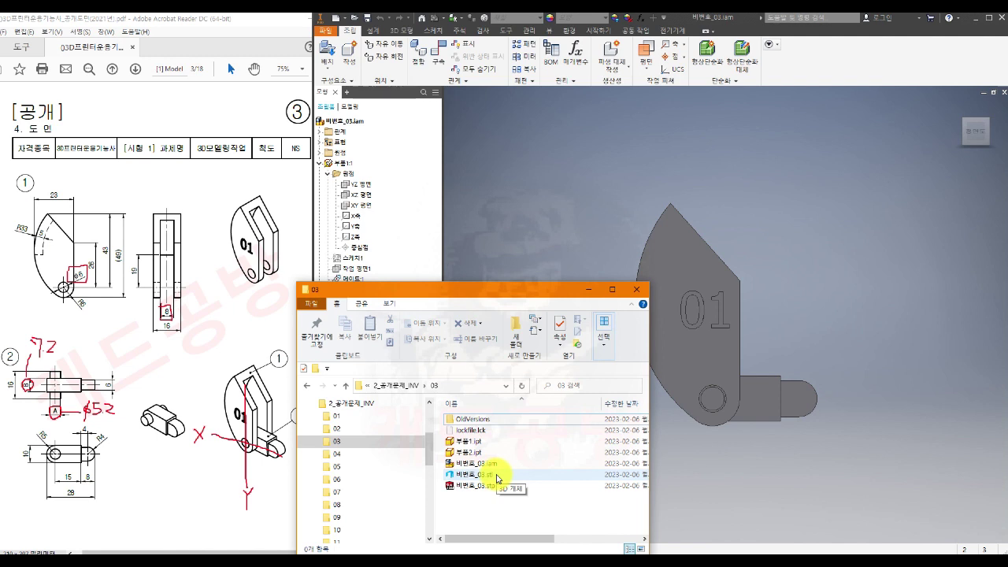
{"action": "left_click", "coordinate": [592, 288]}
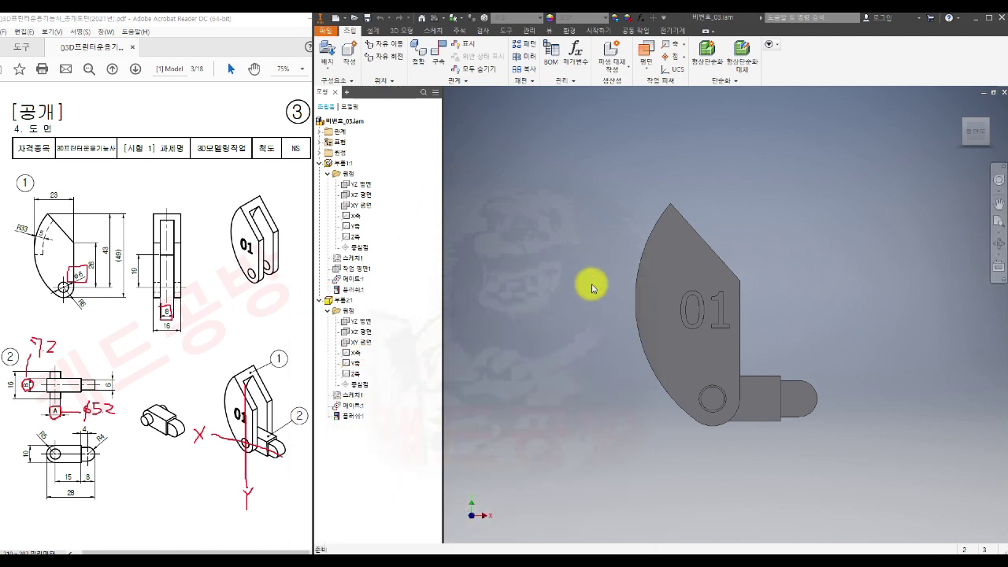